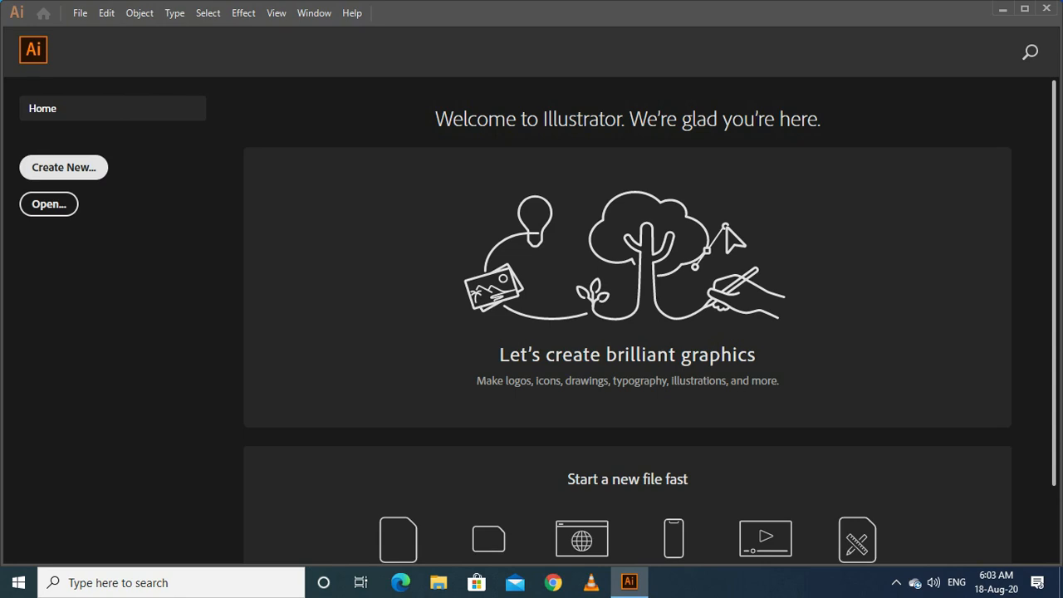
left_click(63, 167)
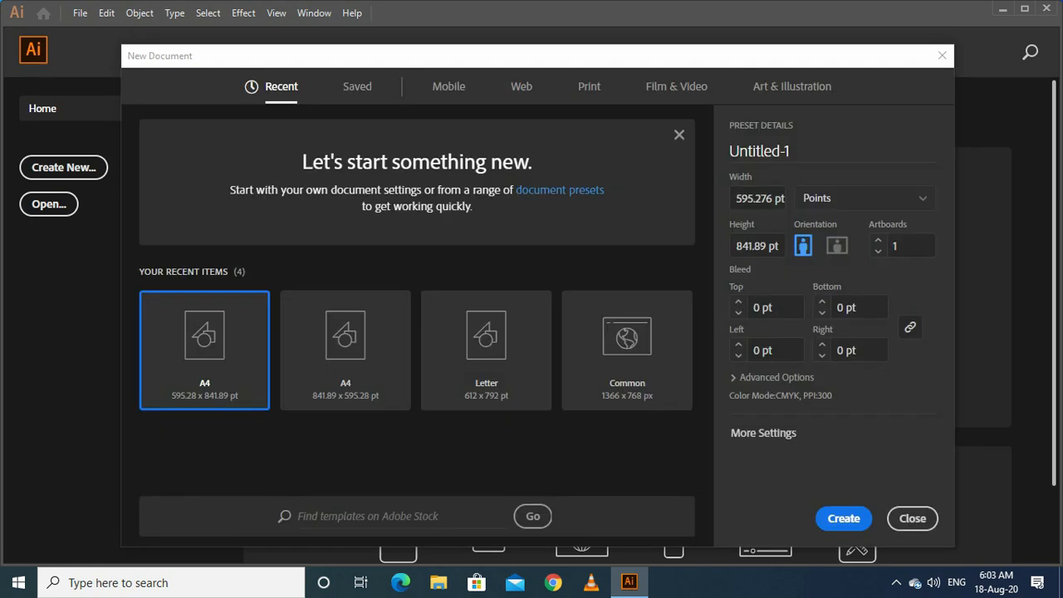
left_click(942, 56)
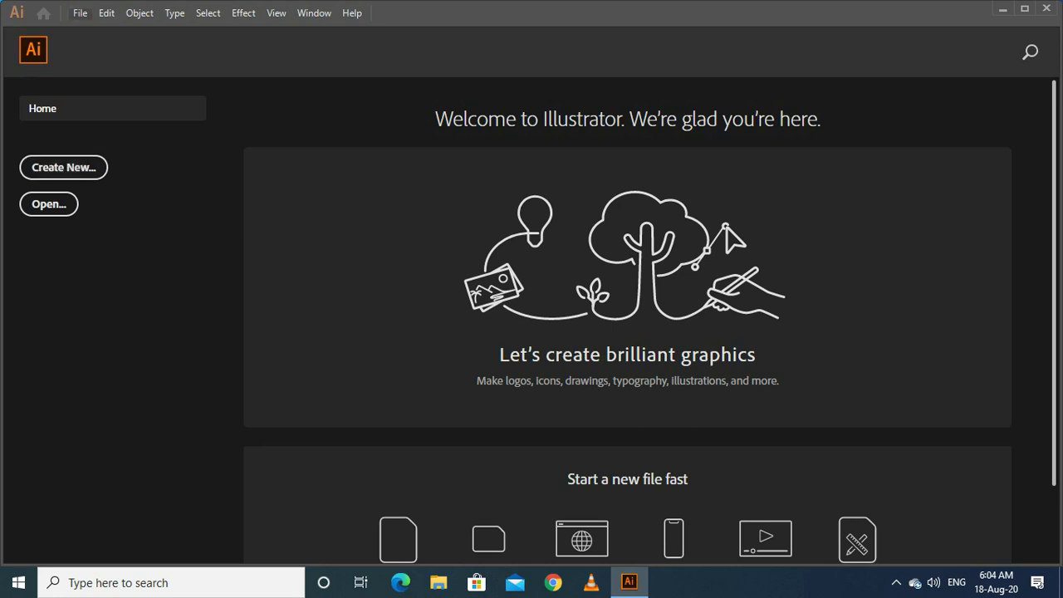
left_click(79, 12)
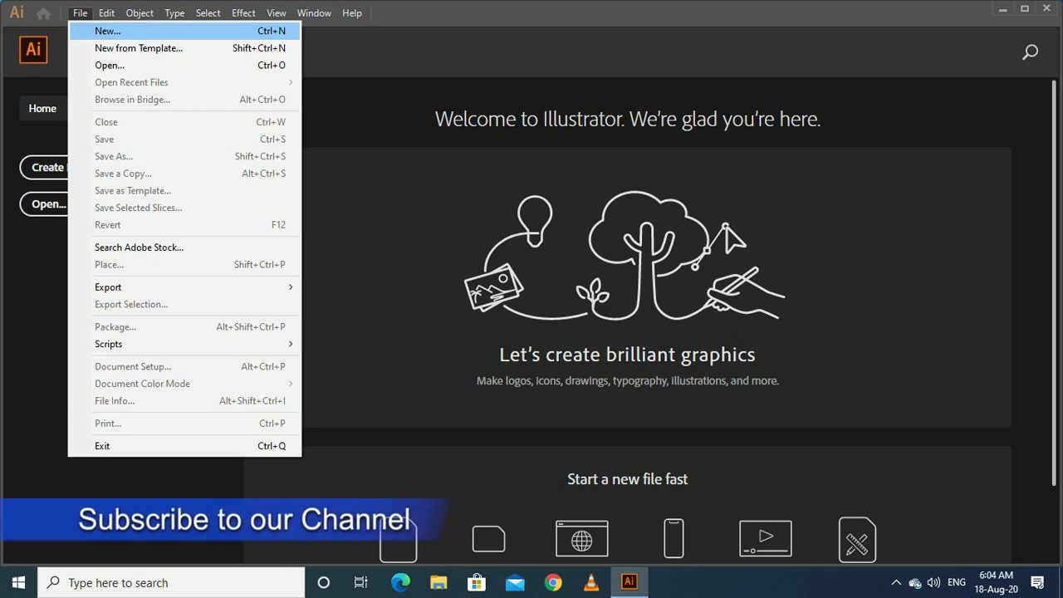
key("Escape")
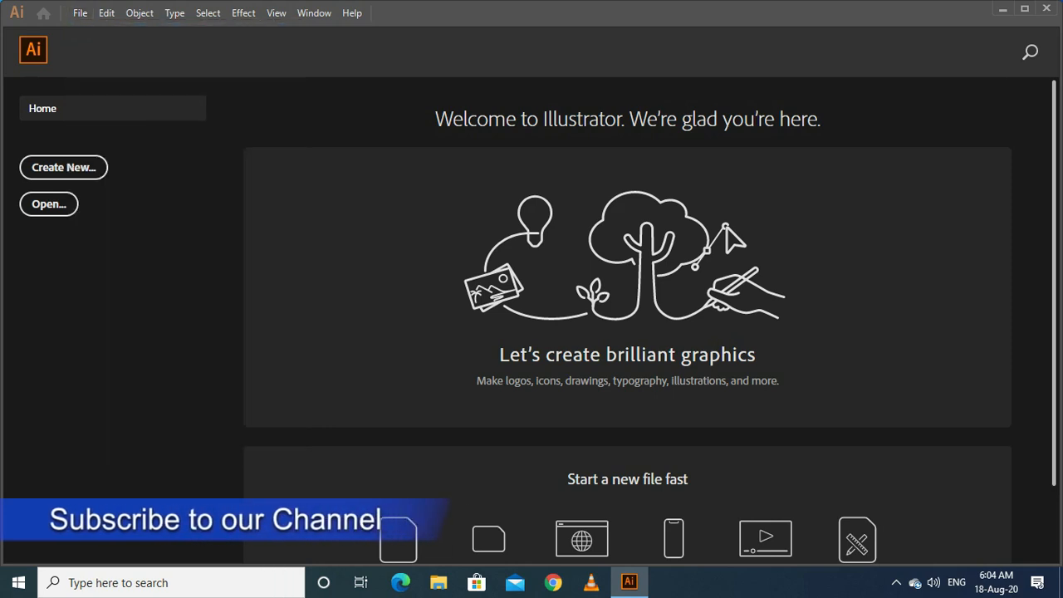
Step: Create a new print document from the Letter preset with centimeters as the unit
key("ctrl+n")
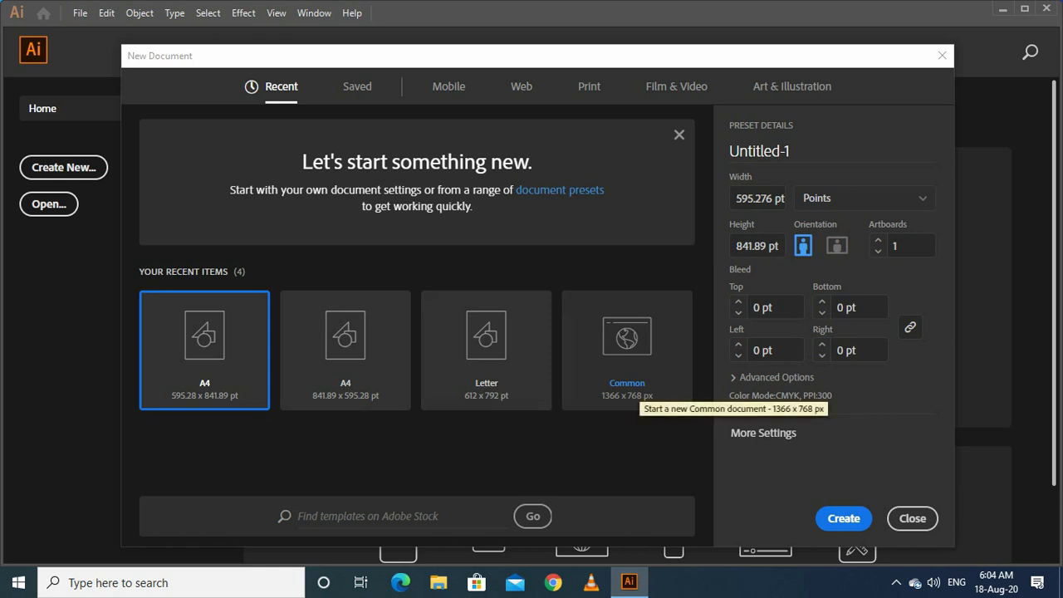
left_click(356, 86)
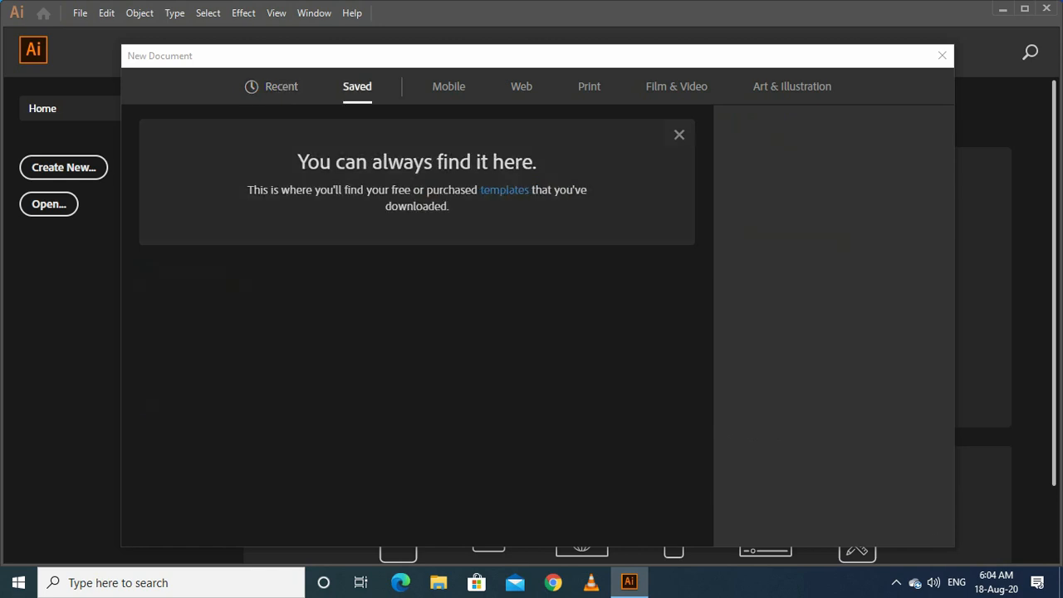
left_click(449, 87)
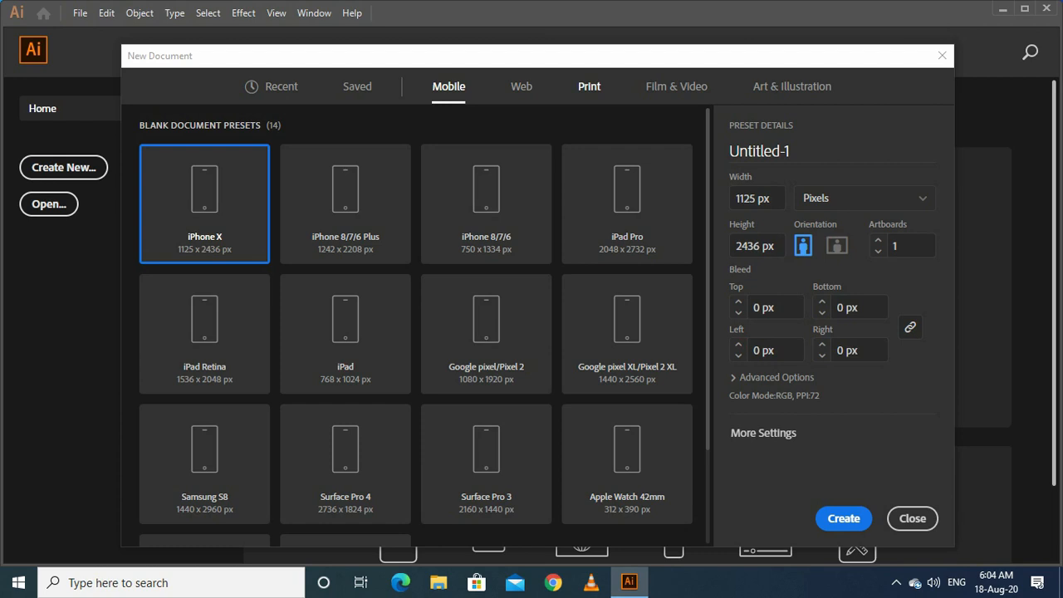
left_click(588, 86)
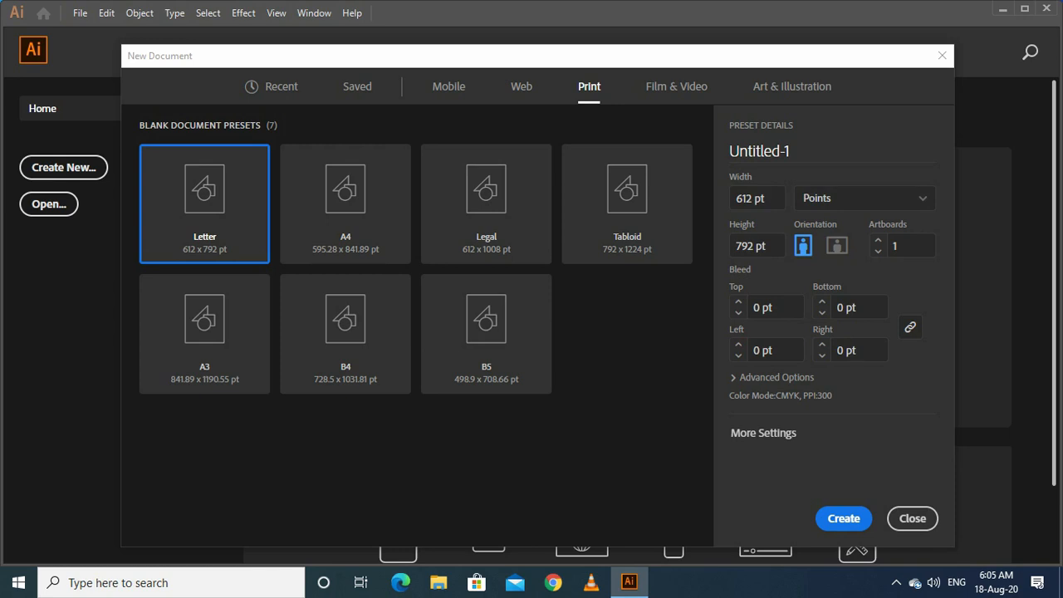
left_click(863, 198)
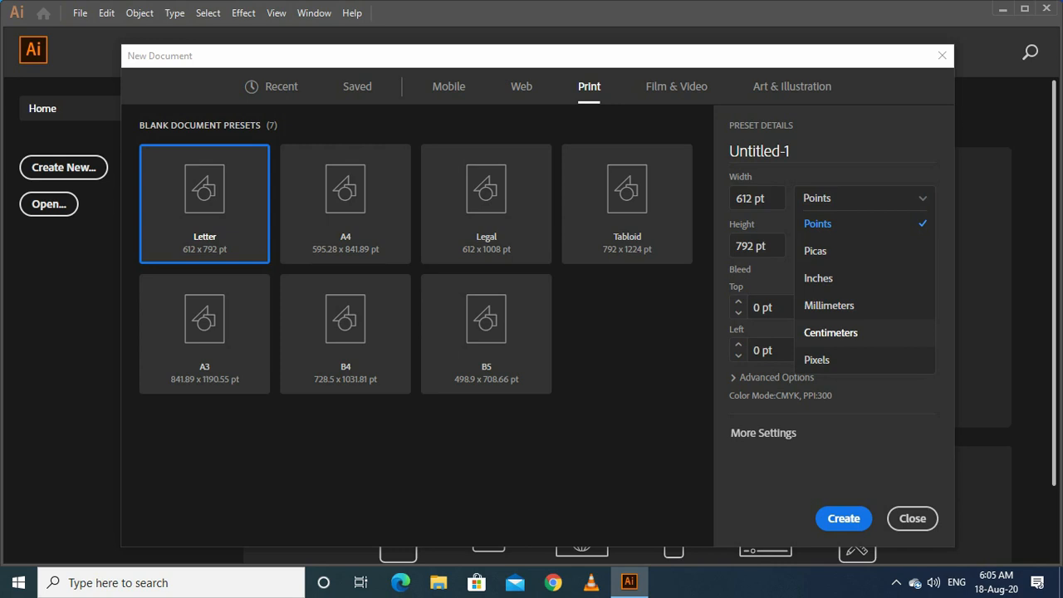
left_click(830, 332)
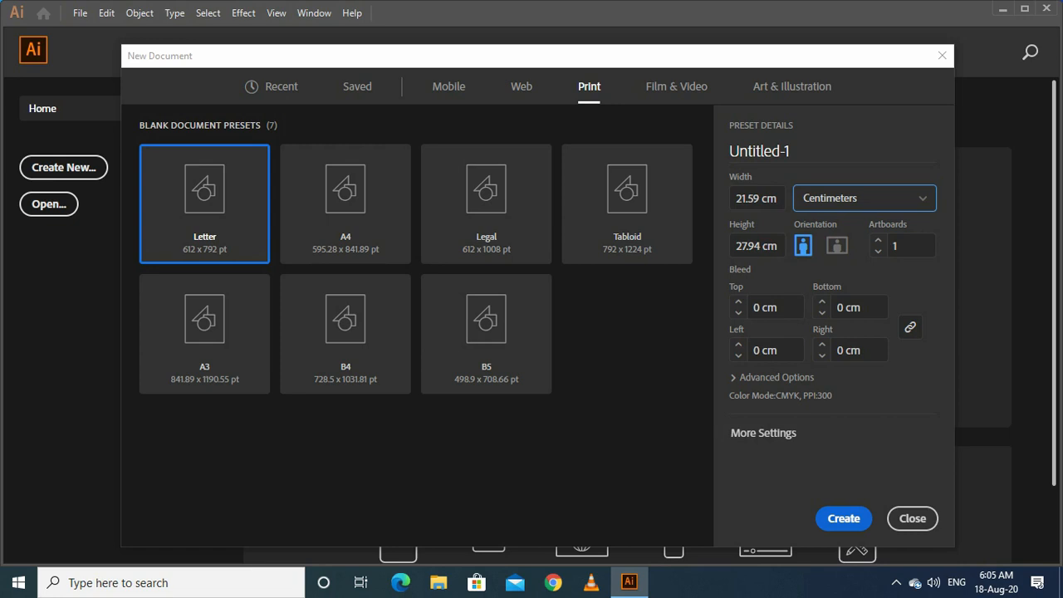
left_click(843, 518)
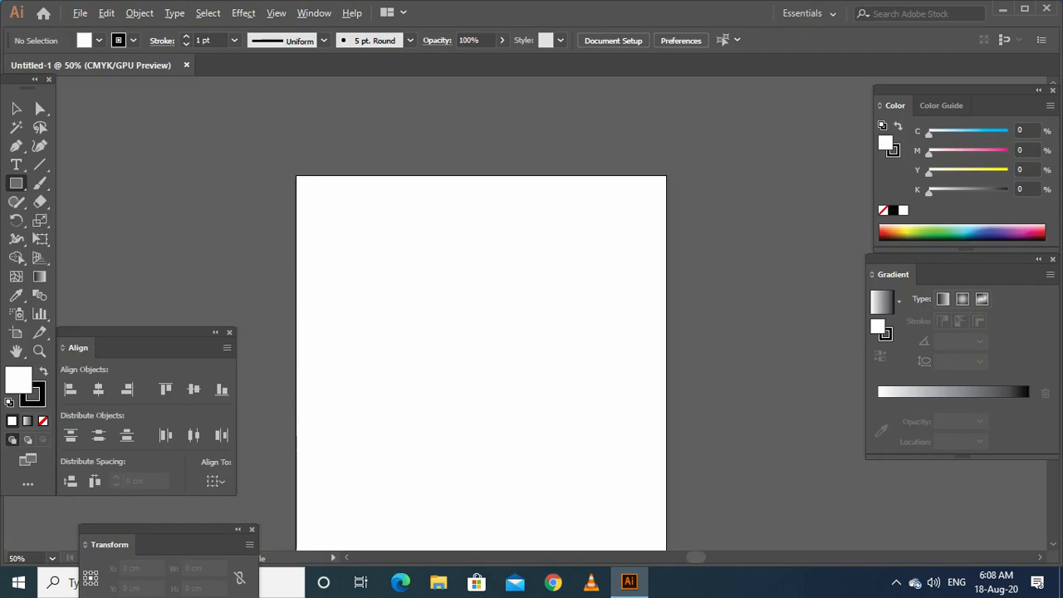
Step: Draw a square about 4.54 cm wide from its centre, near the artboard's upper edge
key("ctrl+plus")
key("ctrl+plus")
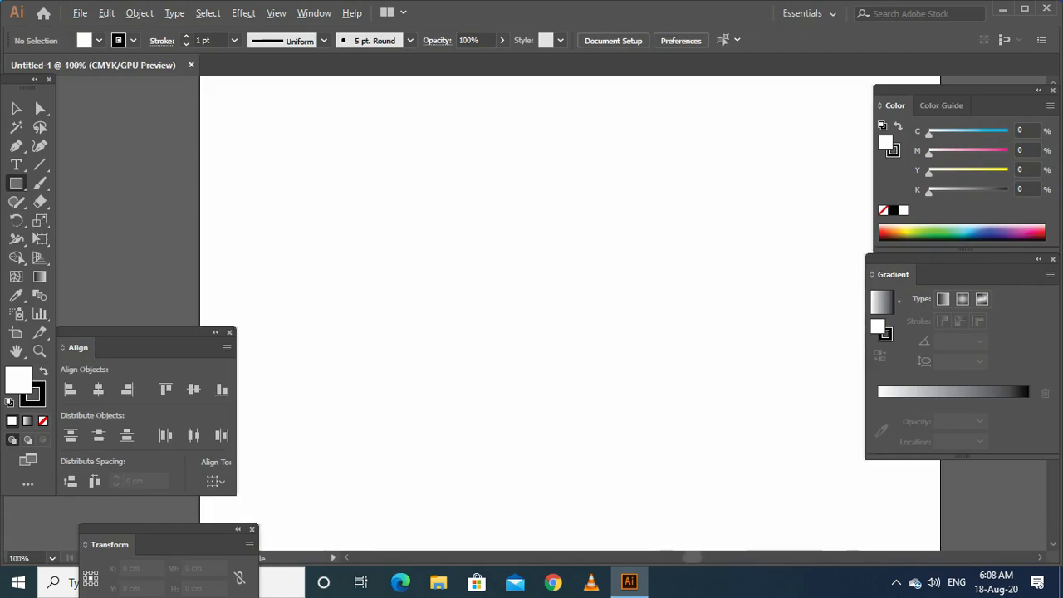
key("ctrl+minus")
key("ctrl+plus")
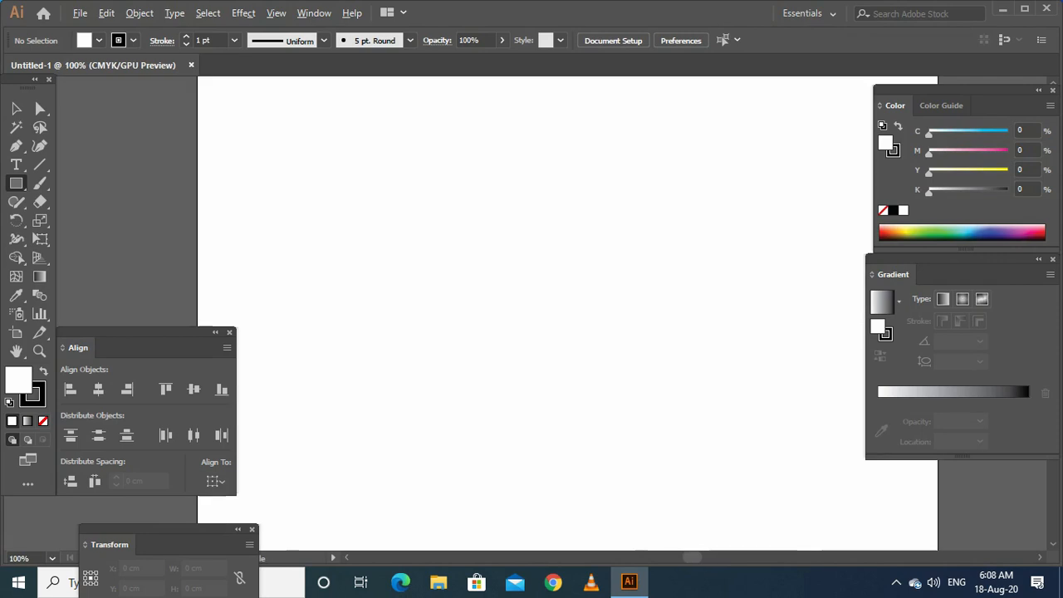
left_click_drag(446, 332, 541, 368)
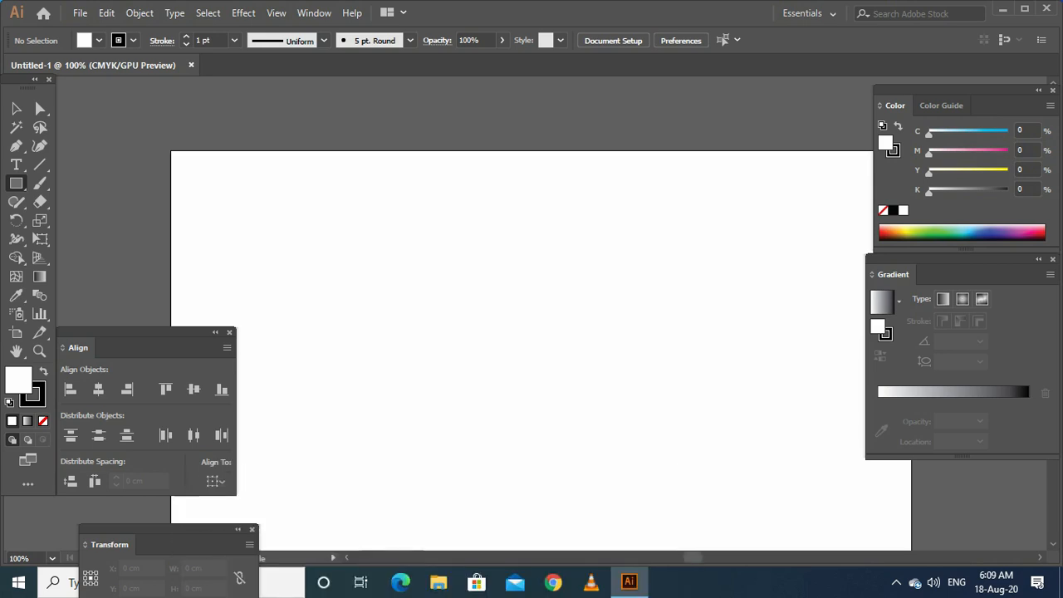
left_click_drag(532, 332, 475, 293)
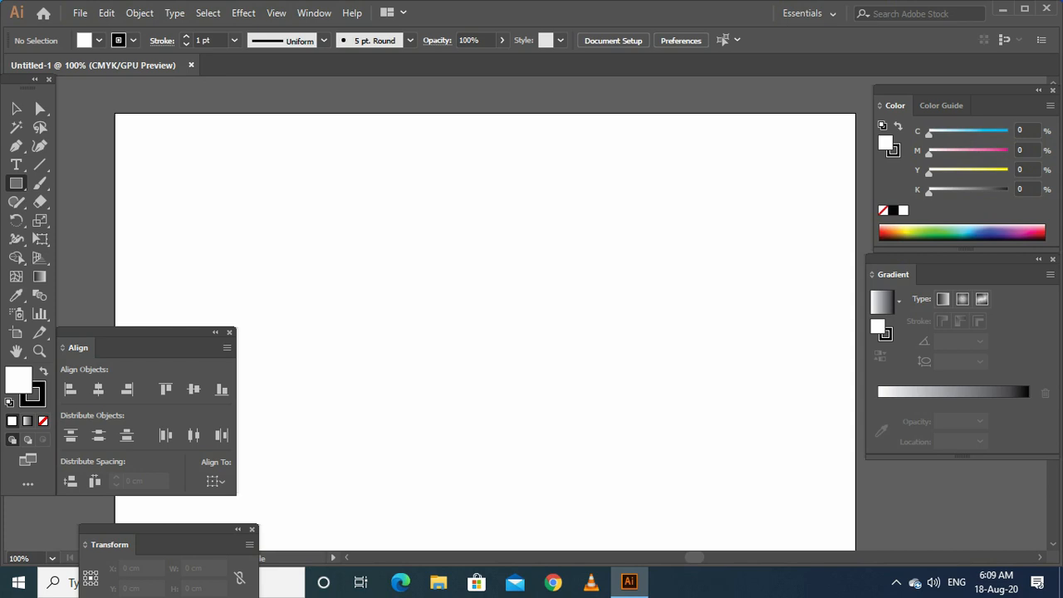
mouse_move(238, 138)
left_mouse_down()
mouse_move(422, 247)
mouse_move(346, 176)
mouse_move(340, 208)
mouse_move(369, 237)
mouse_move(316, 165)
left_mouse_up()
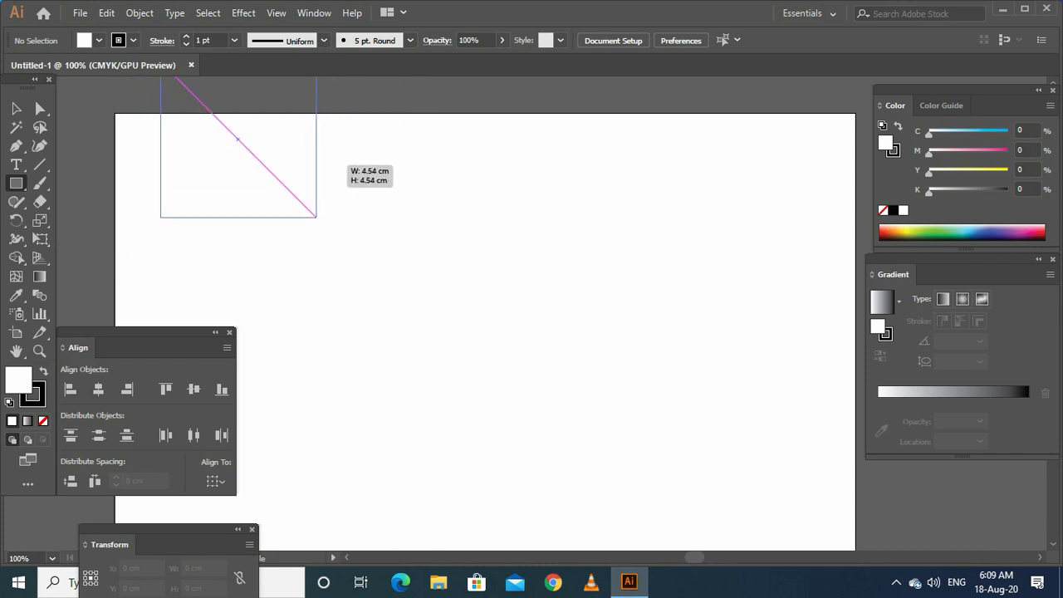
left_click_drag(316, 217, 316, 216)
key("v")
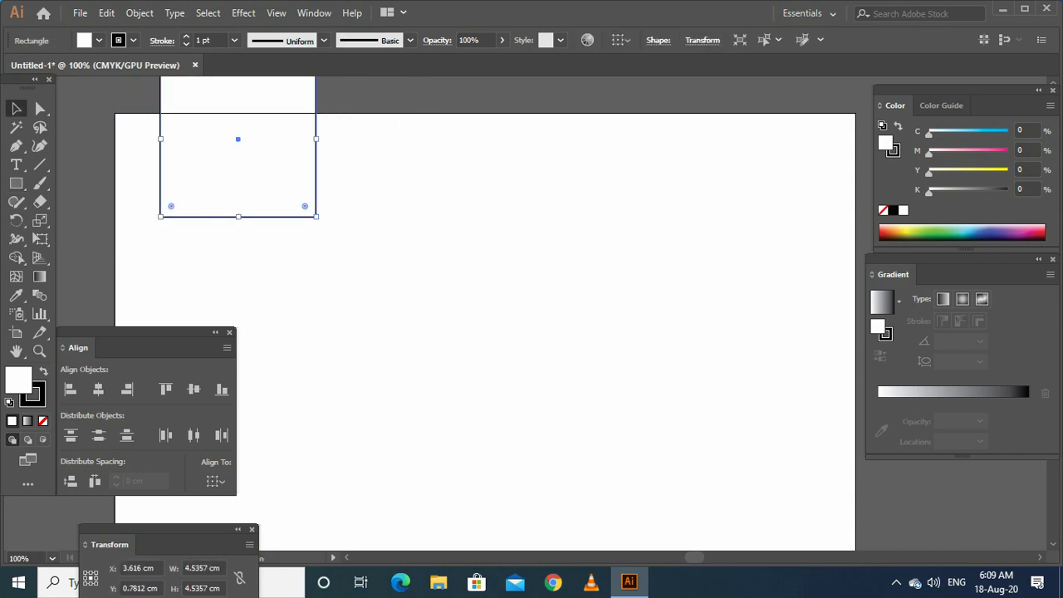
Step: Move the square fully onto the artboard's upper middle area and fill it with red
left_click_drag(283, 153, 524, 273)
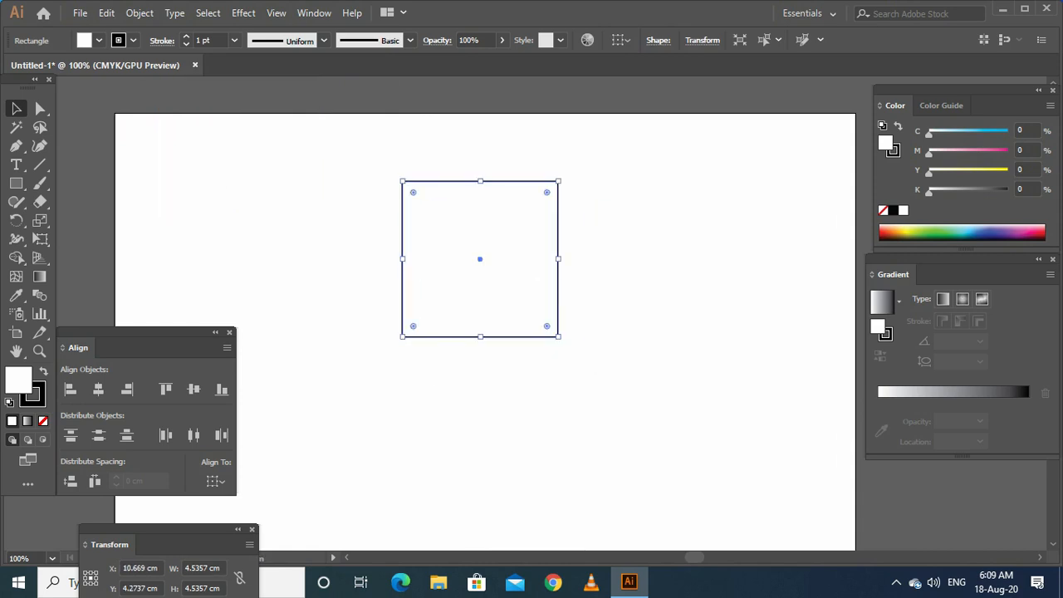
left_click(884, 233)
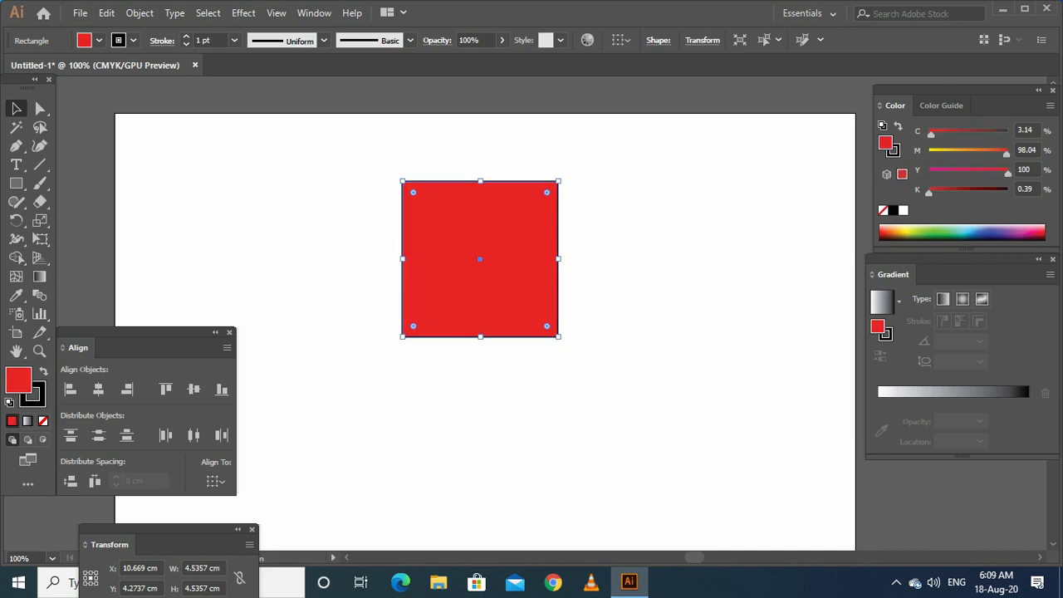
Step: Stretch the red square into a rectangle of about 11.93 by 5.35 cm, and delete it
key("ctrl+shift+a")
left_click(480, 259)
left_click_drag(558, 259, 684, 259)
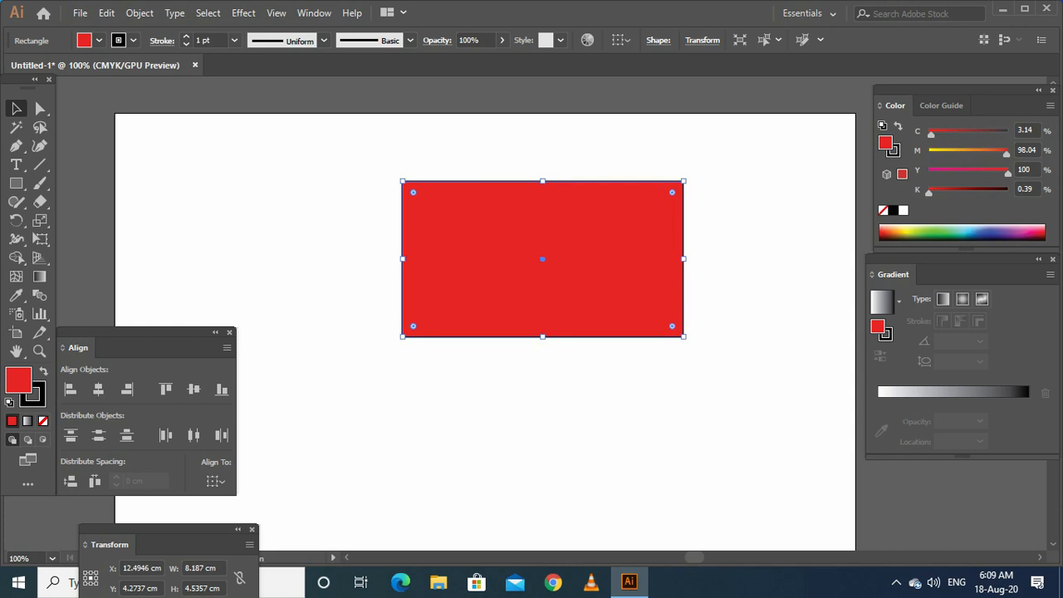
left_click_drag(403, 259, 312, 259)
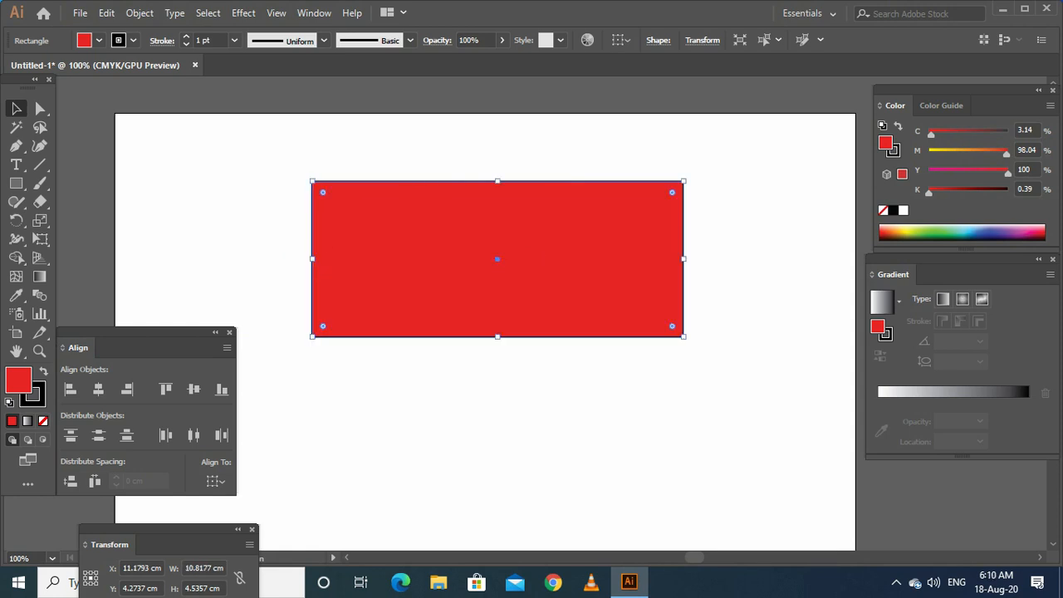
mouse_move(497, 336)
left_mouse_down()
mouse_move(497, 462)
mouse_move(497, 347)
left_mouse_up()
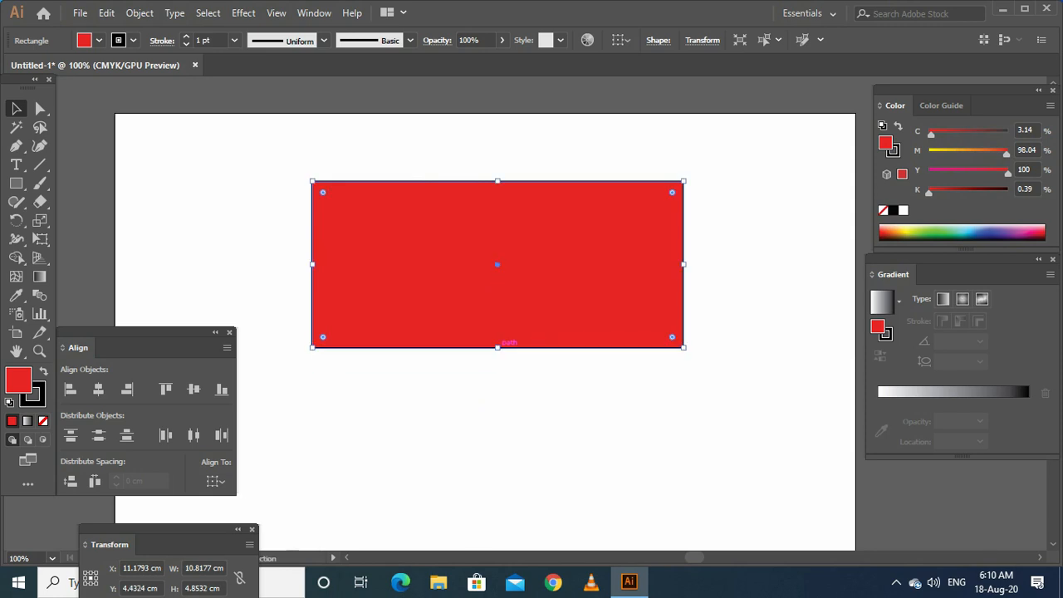
left_click_drag(497, 347, 516, 366)
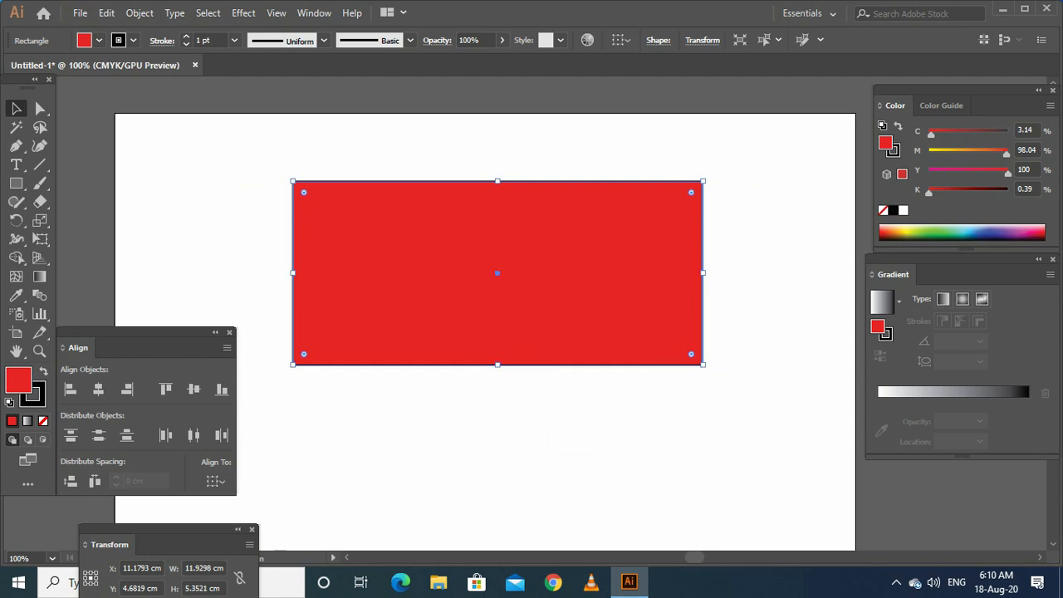
key("Delete")
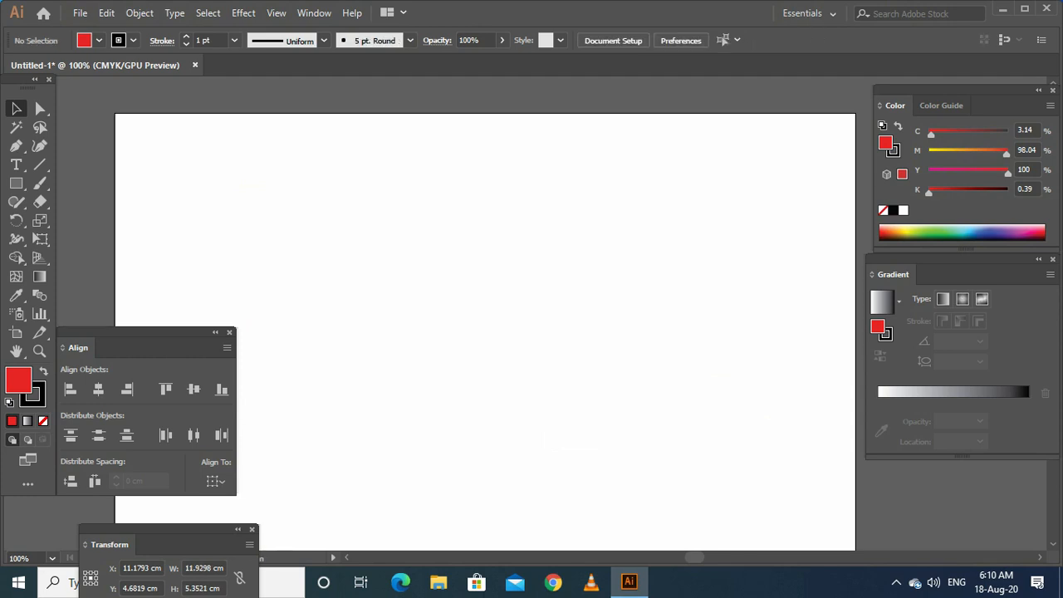
Step: Draw a square of about 5.96 cm with the Rectangle tool in the middle of the artboard, and delete it
left_click(17, 238)
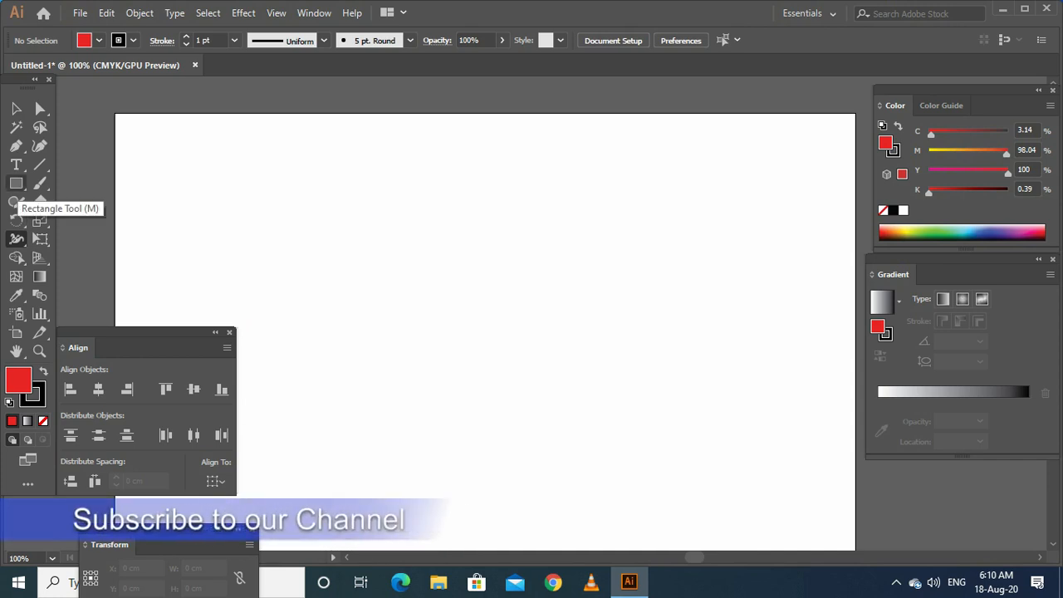
left_click(16, 184)
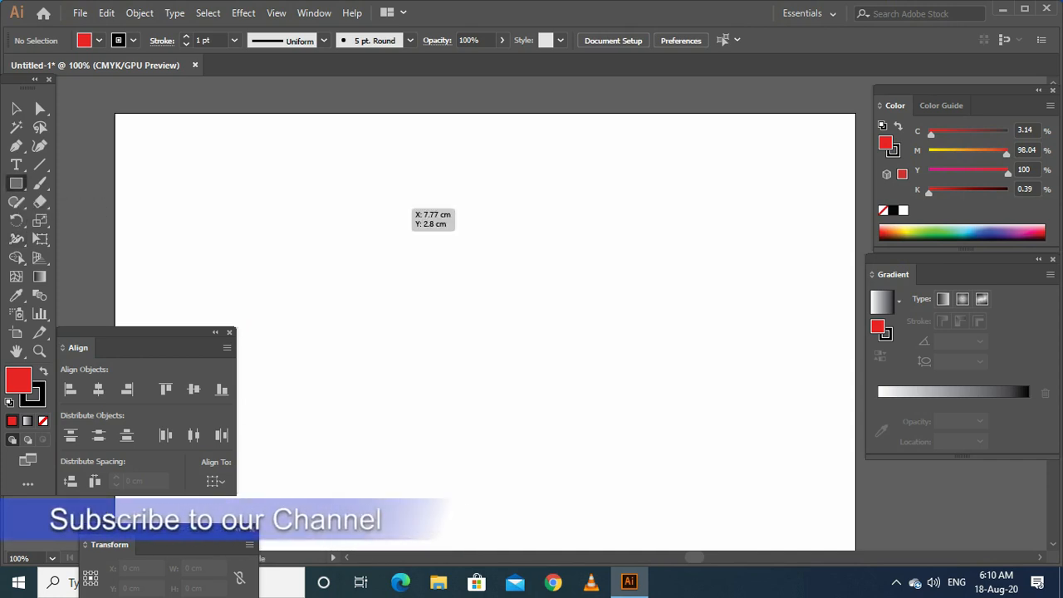
left_click_drag(380, 209, 585, 413)
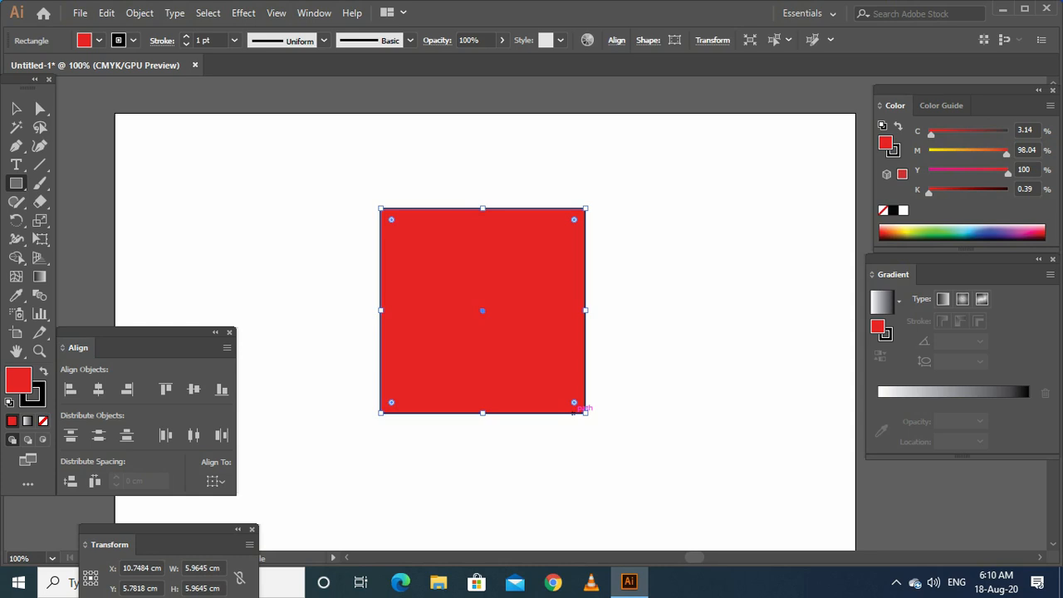
key("Delete")
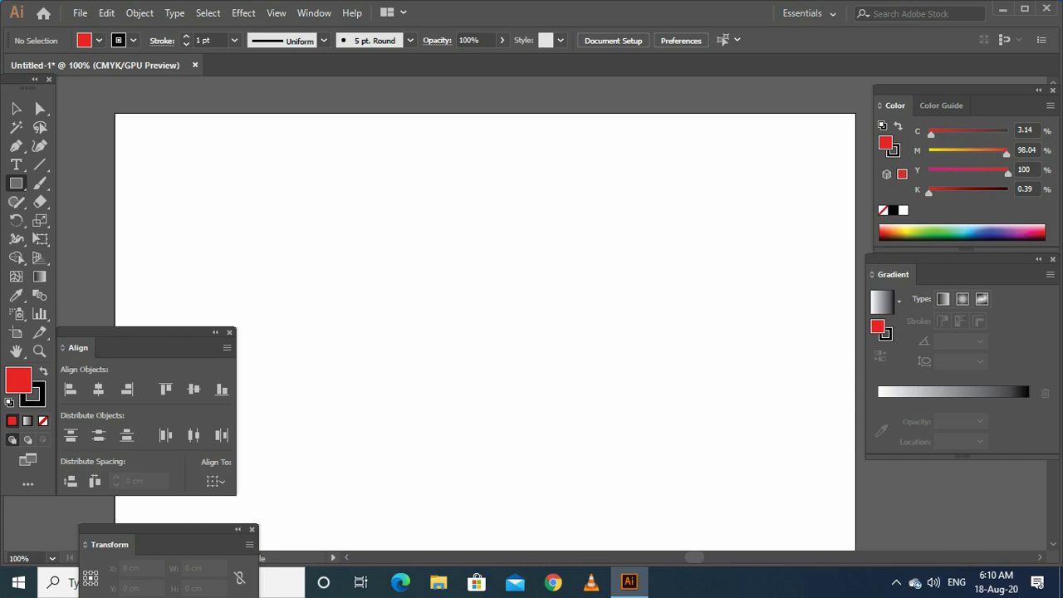
Step: Create a rectangle with exact dimensions, 5 cm wide and 10 cm high, on the artboard
key("Return")
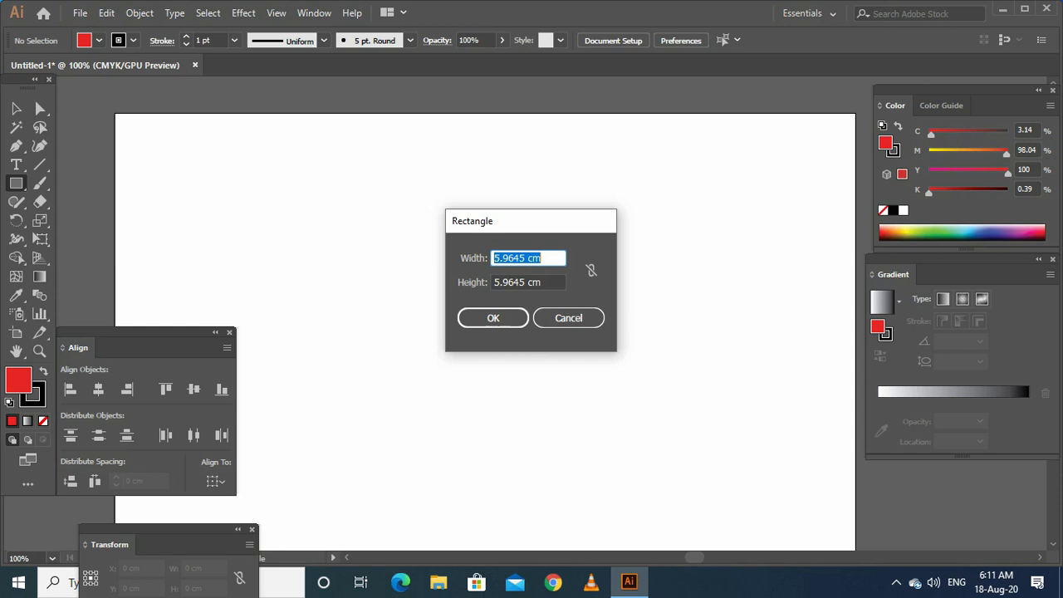
type("5")
key("Tab")
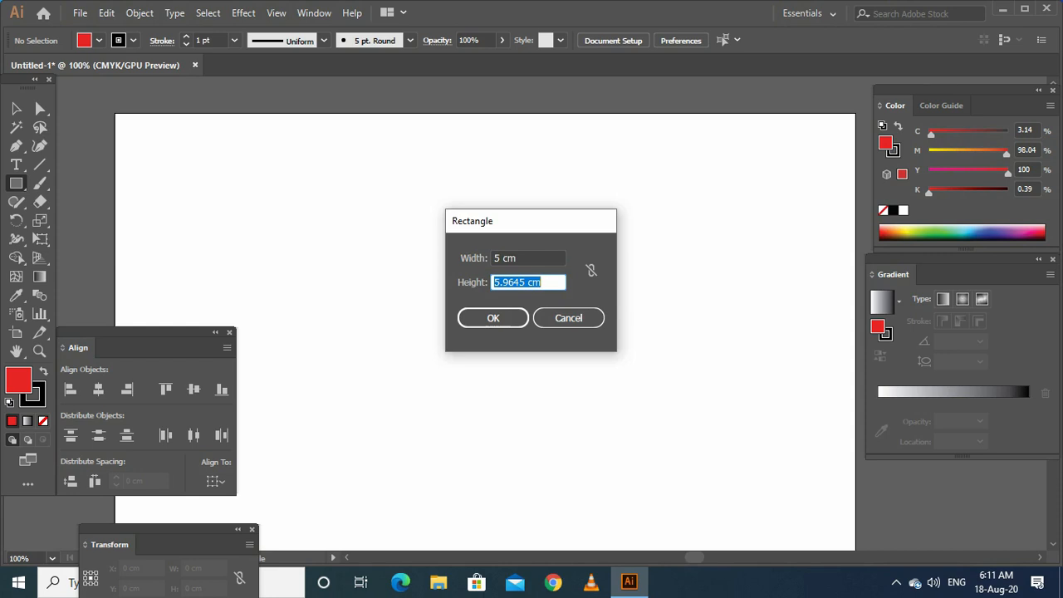
type("10")
key("Return")
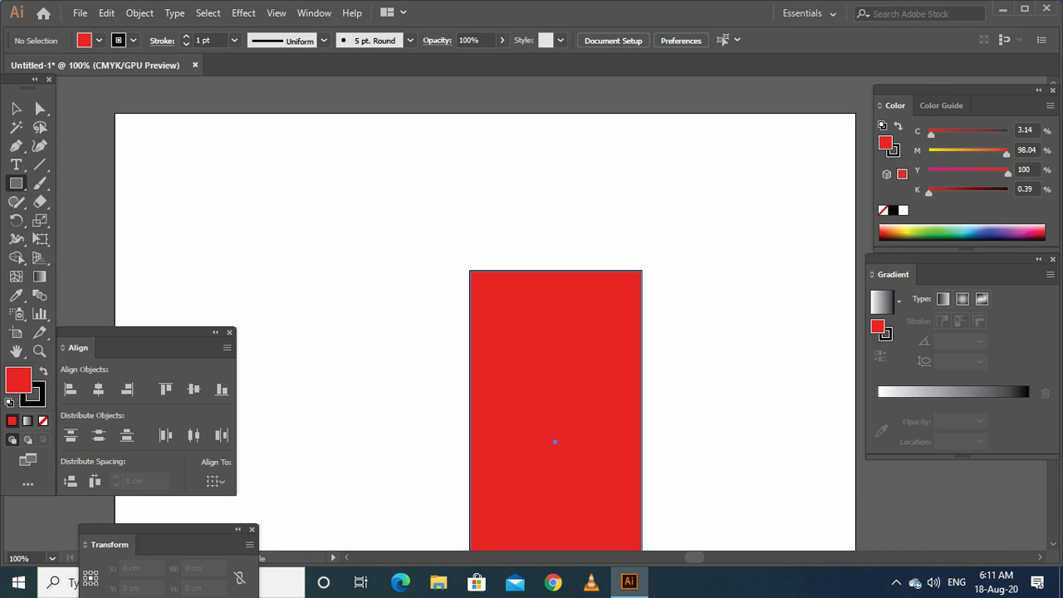
scroll(579, 292, "down", 4)
scroll(578, 292, "up", 1)
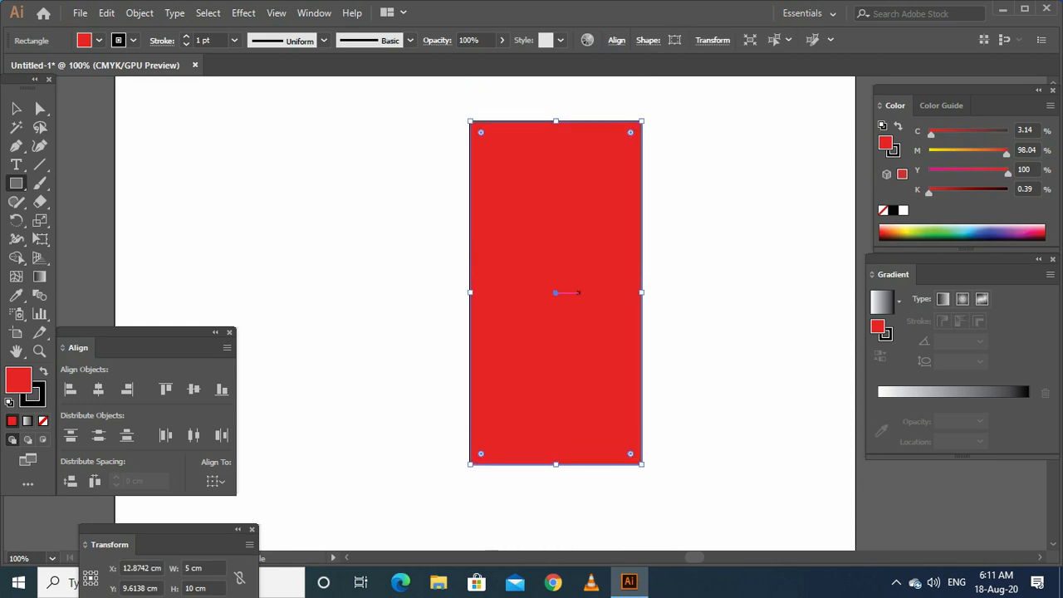
scroll(578, 292, "up", 1)
key("v")
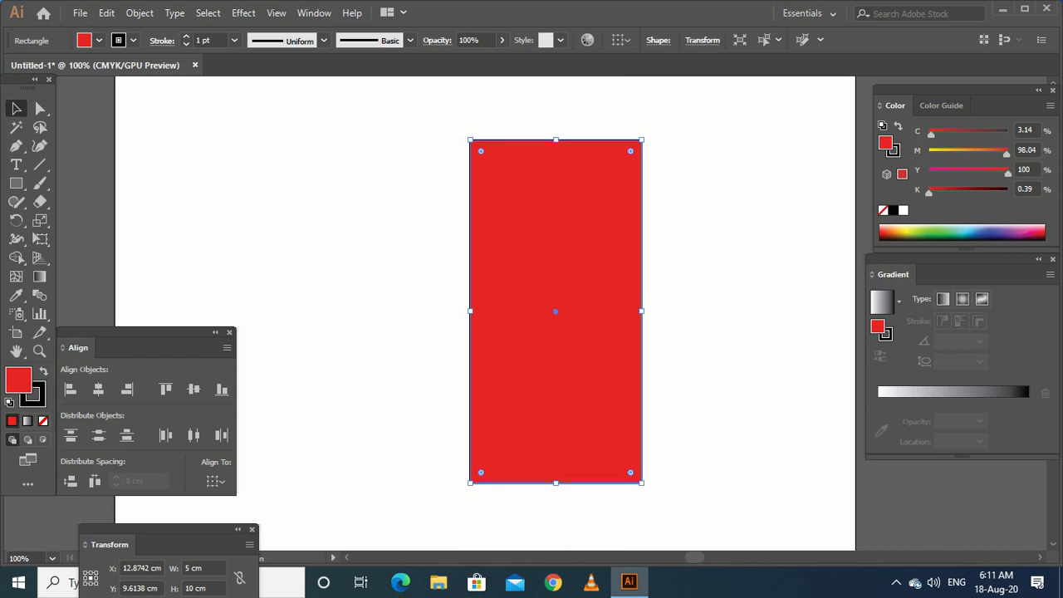
Step: Hide the floating Align and Transform panels to clear the workspace
left_click_drag(141, 332, 223, 312)
key("shift+F7")
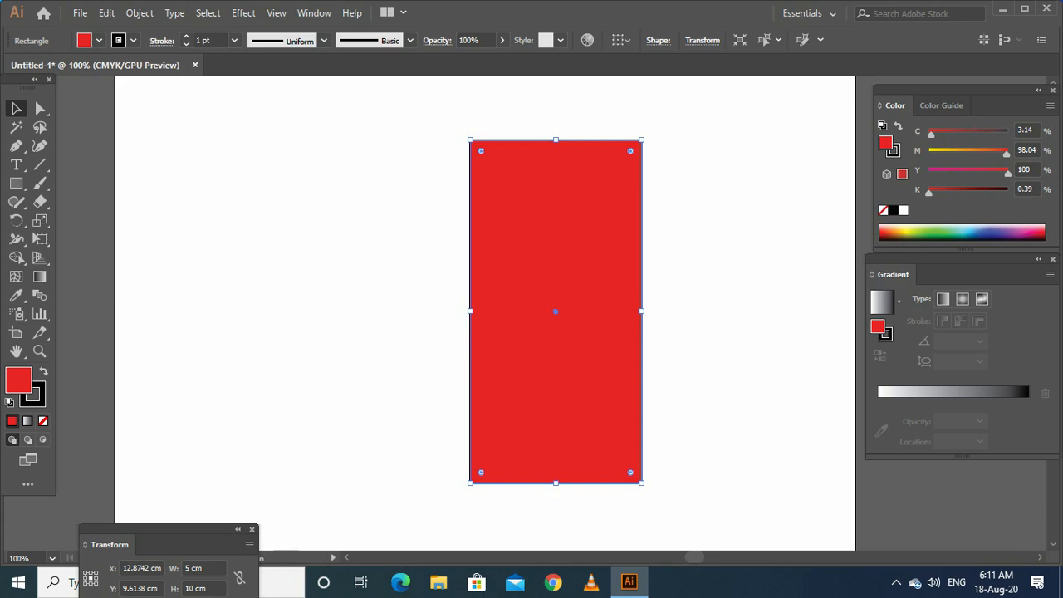
left_click_drag(166, 529, 173, 285)
left_click(259, 286)
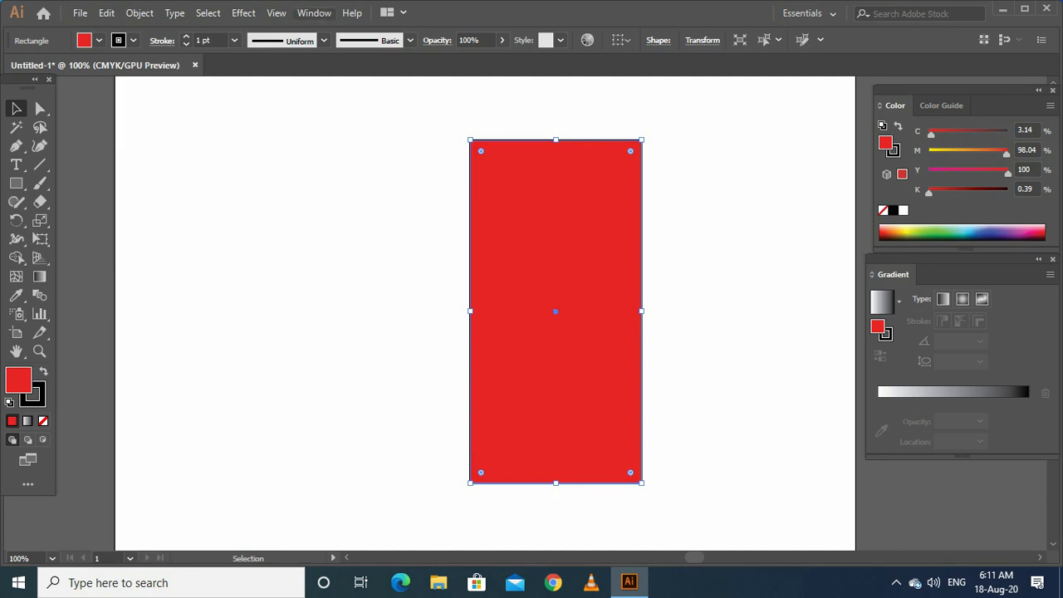
Step: Show the Properties panel, float it separately beside the rectangle, and collapse the remaining Layers and Libraries group
left_click(314, 12)
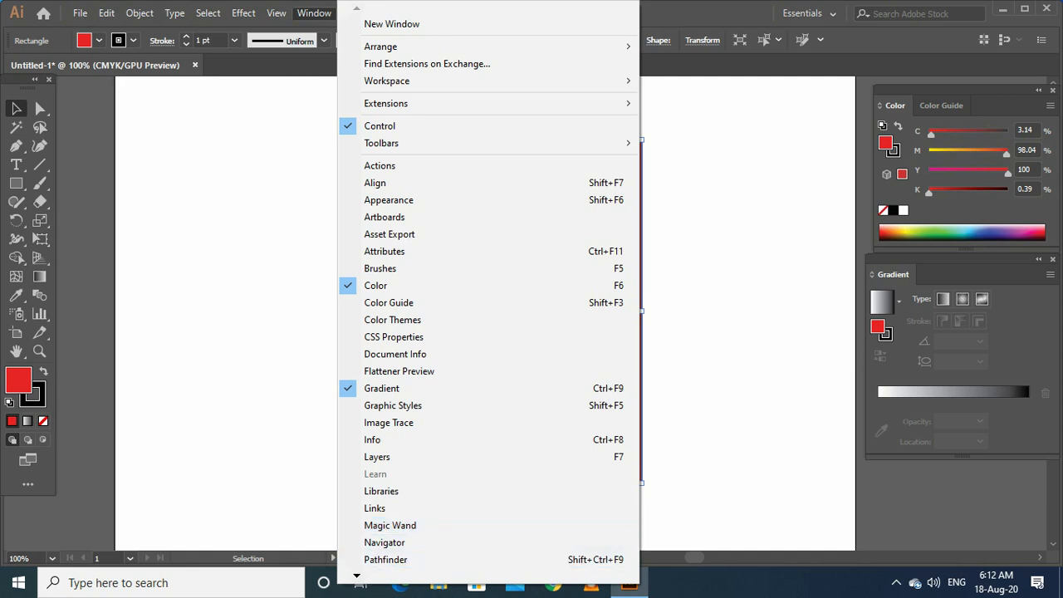
mouse_move(356, 574)
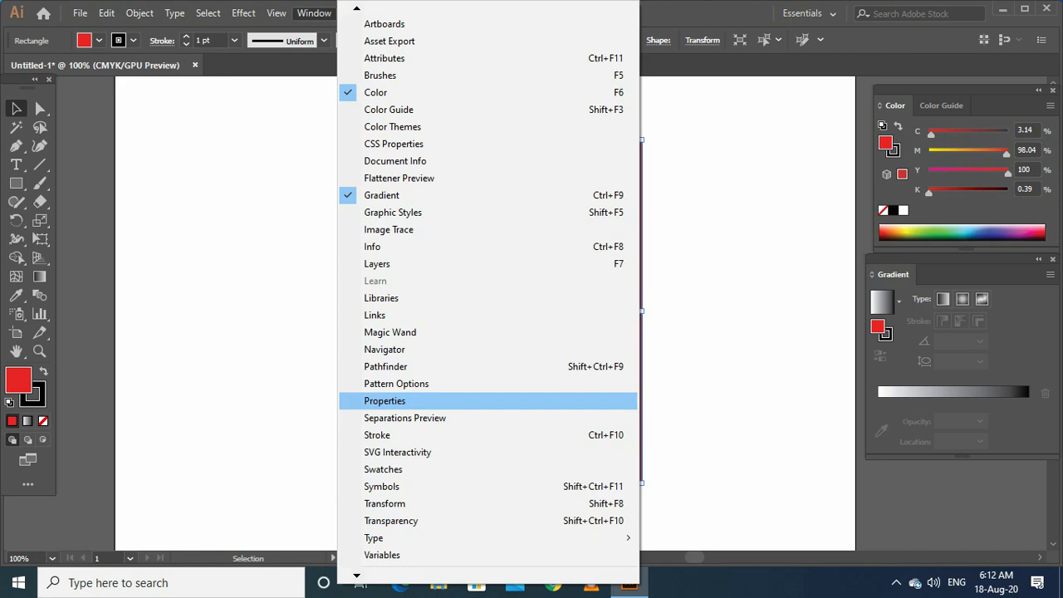
left_click(384, 400)
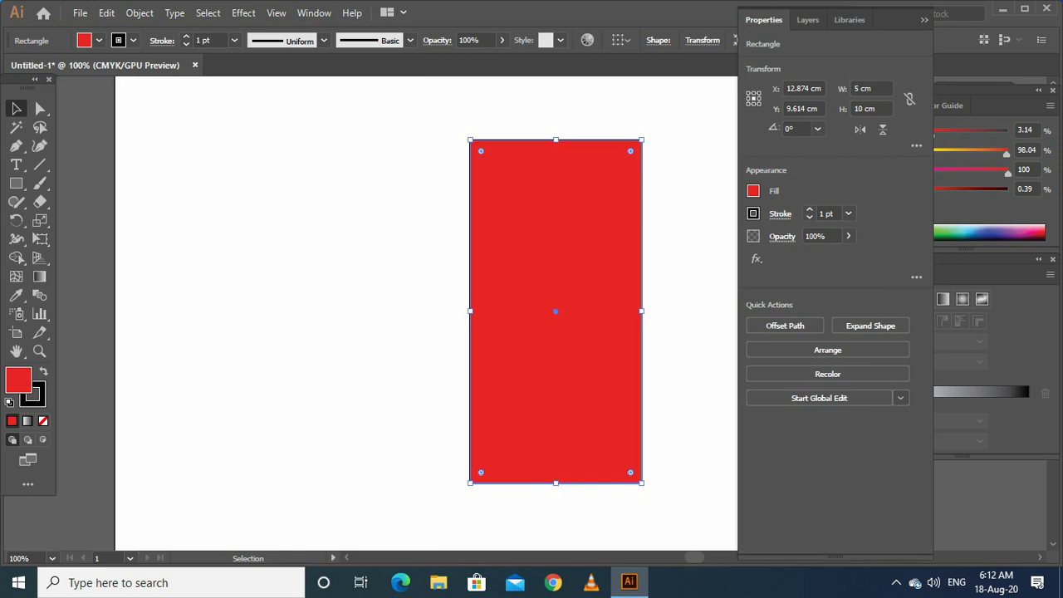
left_click_drag(762, 19, 102, 201)
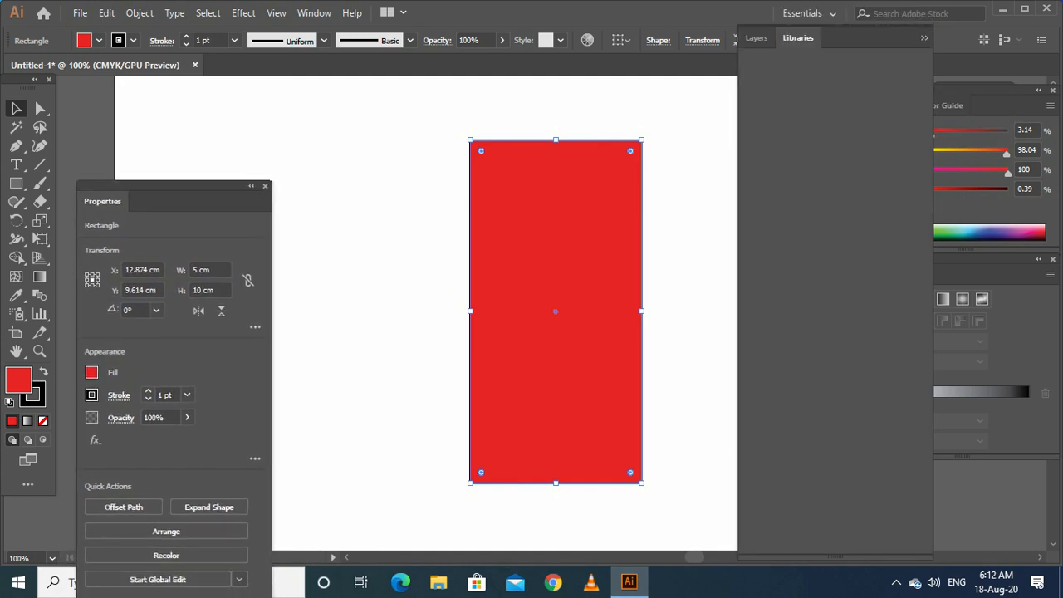
left_click(924, 37)
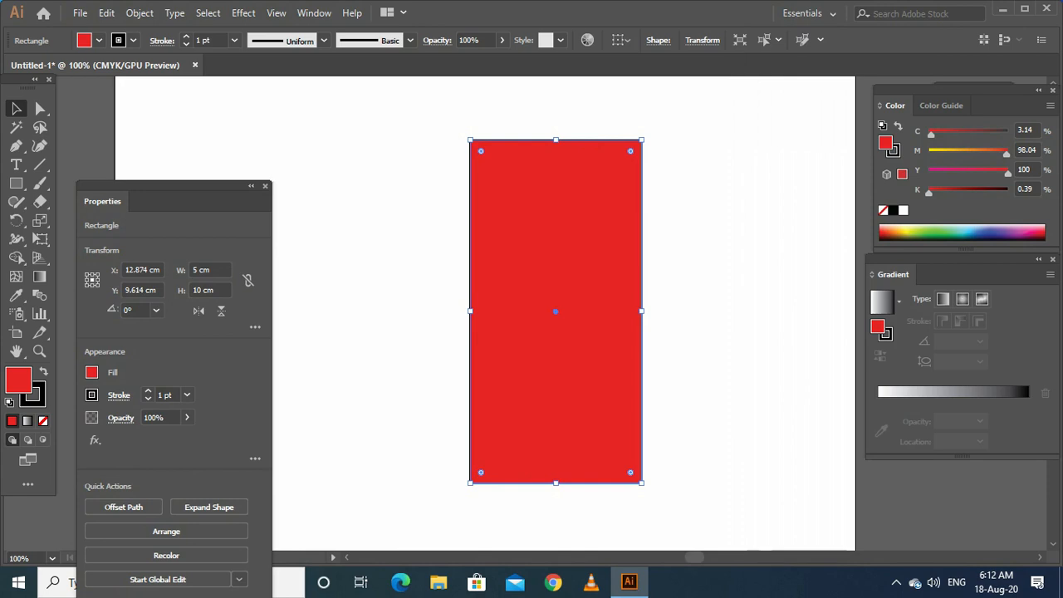
Step: Set the red rectangle's width and height to 20 cm each in the Transform properties
left_click_drag(555, 311, 604, 300)
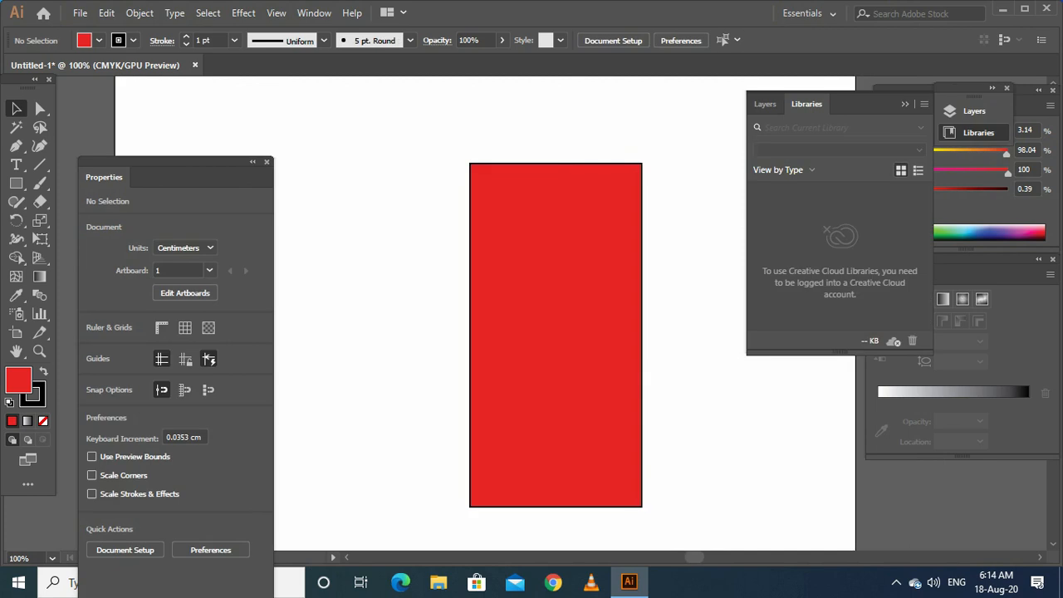
left_click_drag(415, 130, 700, 254)
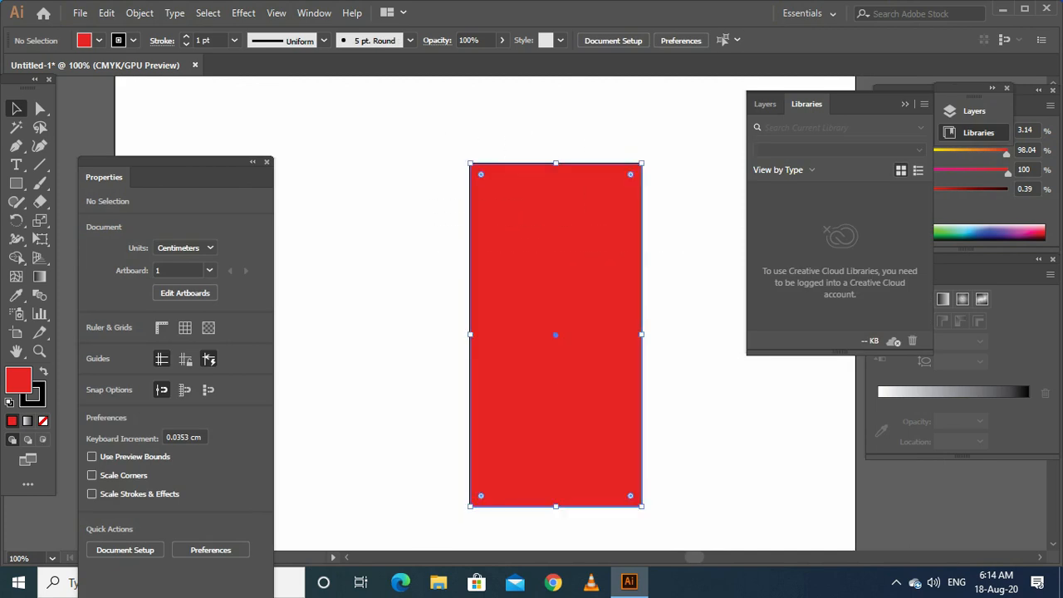
left_click_drag(512, 189, 658, 249)
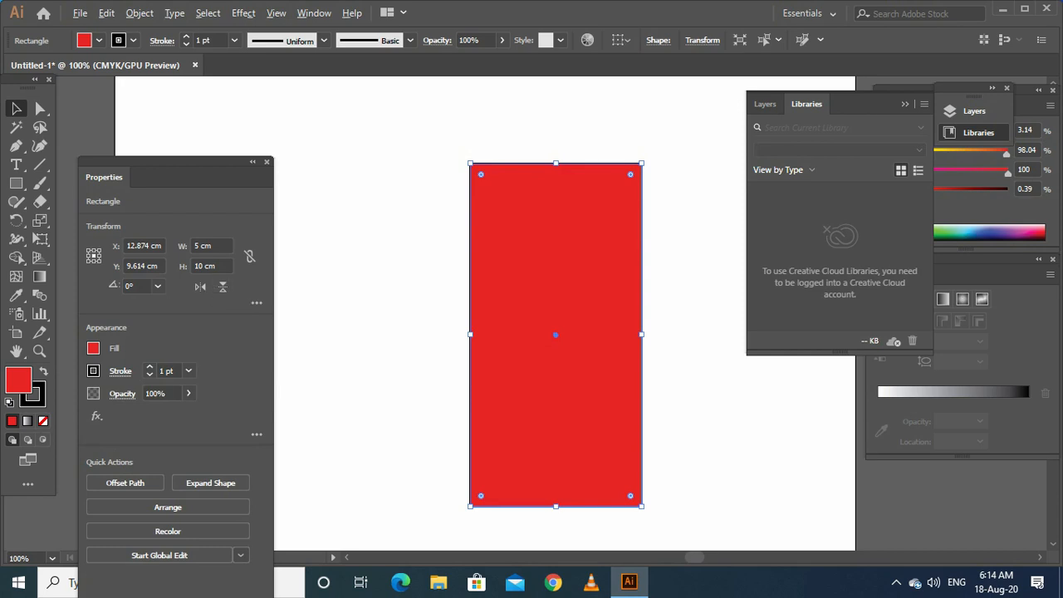
key("ctrl+minus")
key("ctrl+minus")
left_click_drag(582, 460, 543, 406)
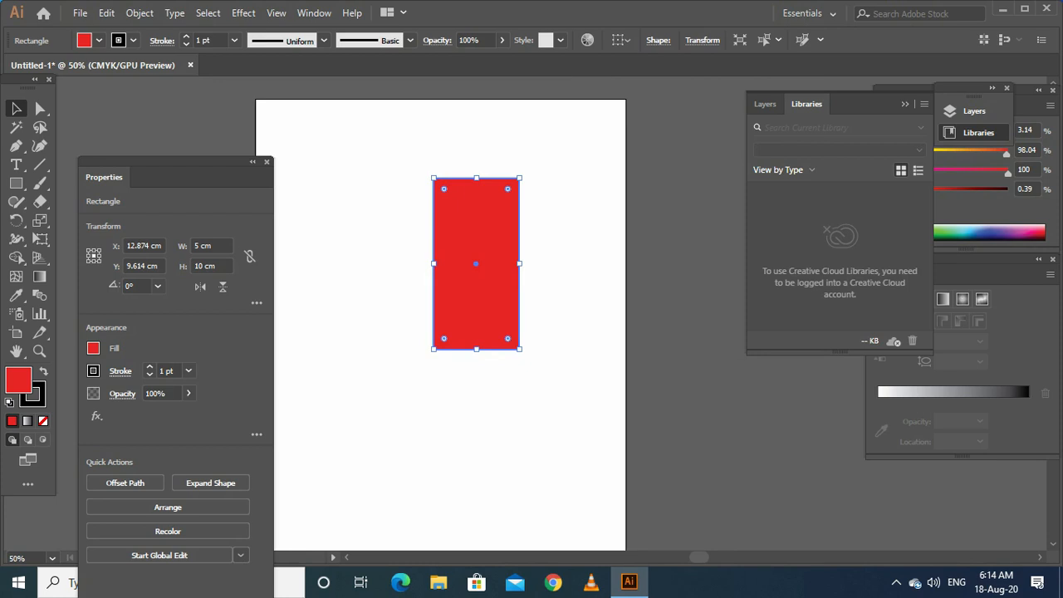
left_click(212, 246)
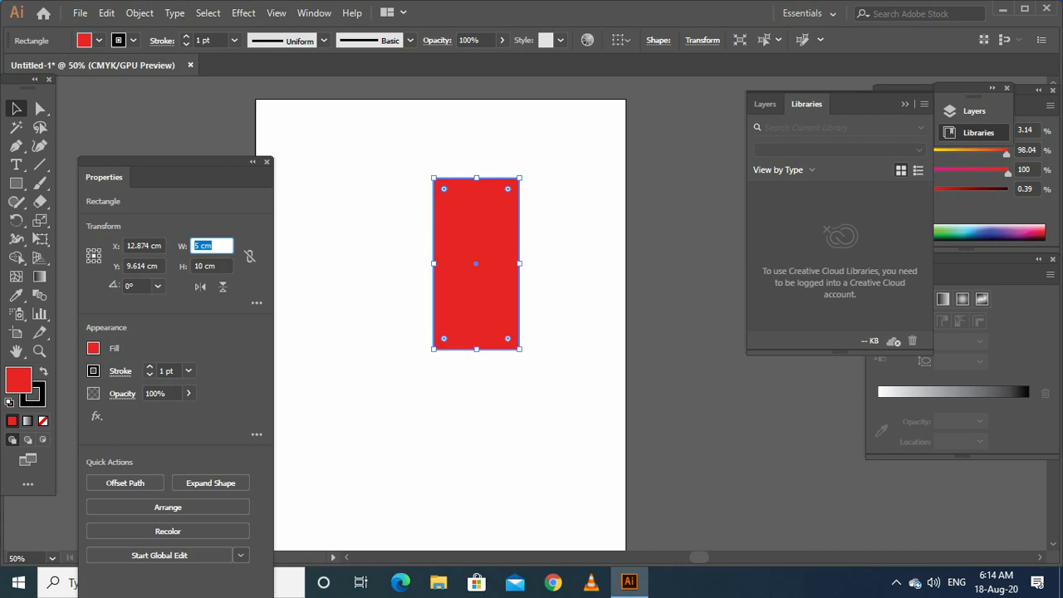
type("20")
key("Tab")
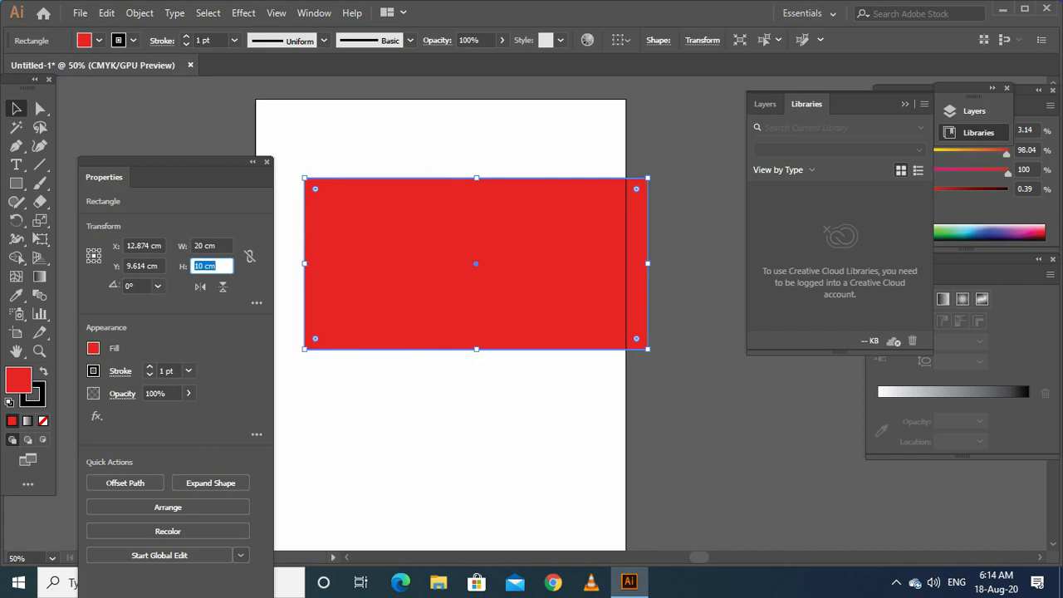
type("20")
key("Return")
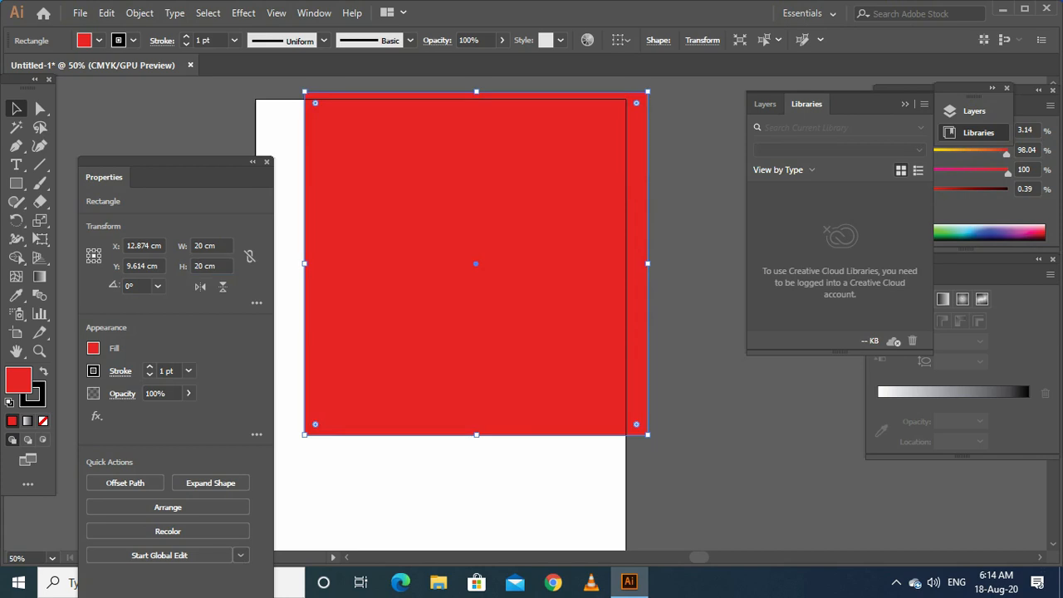
Step: Move the red square fully inside the artboard, with its centre at about X 10.47 cm and Y 10.75 cm
left_click_drag(475, 263, 543, 293)
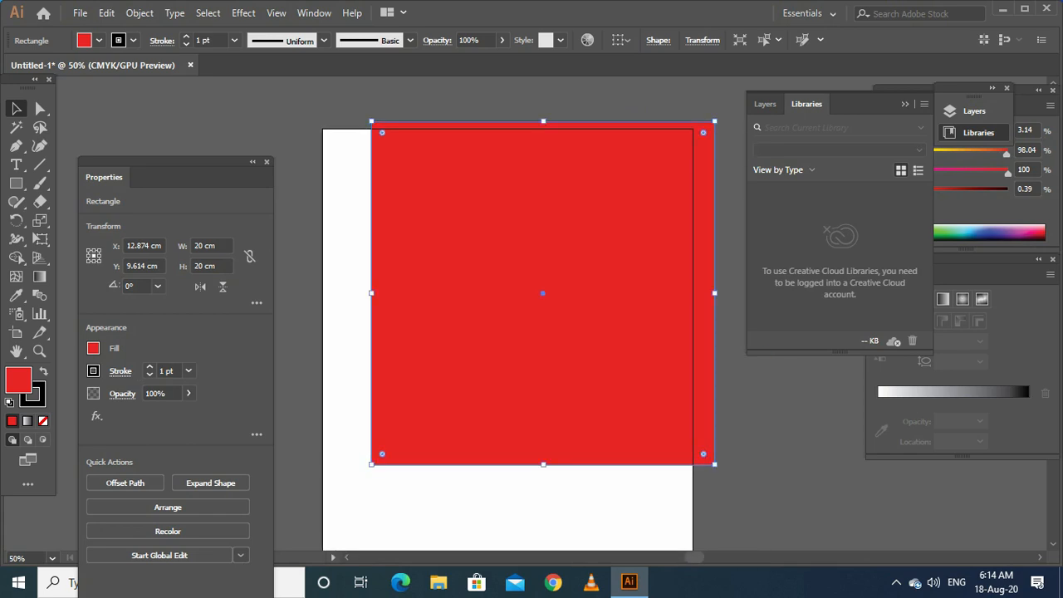
key("ctrl+shift+a")
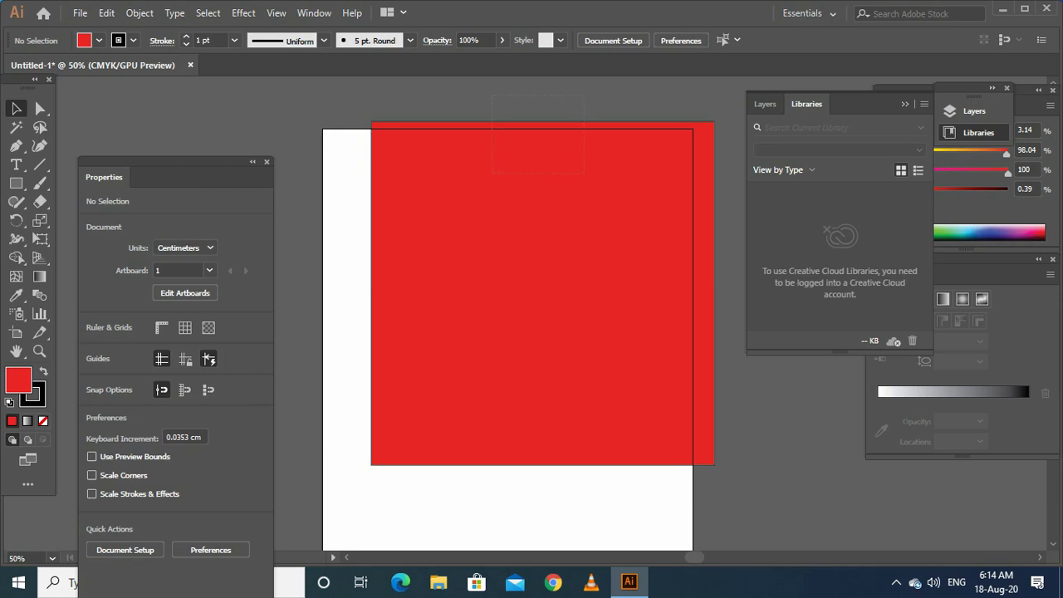
left_click_drag(491, 94, 583, 175)
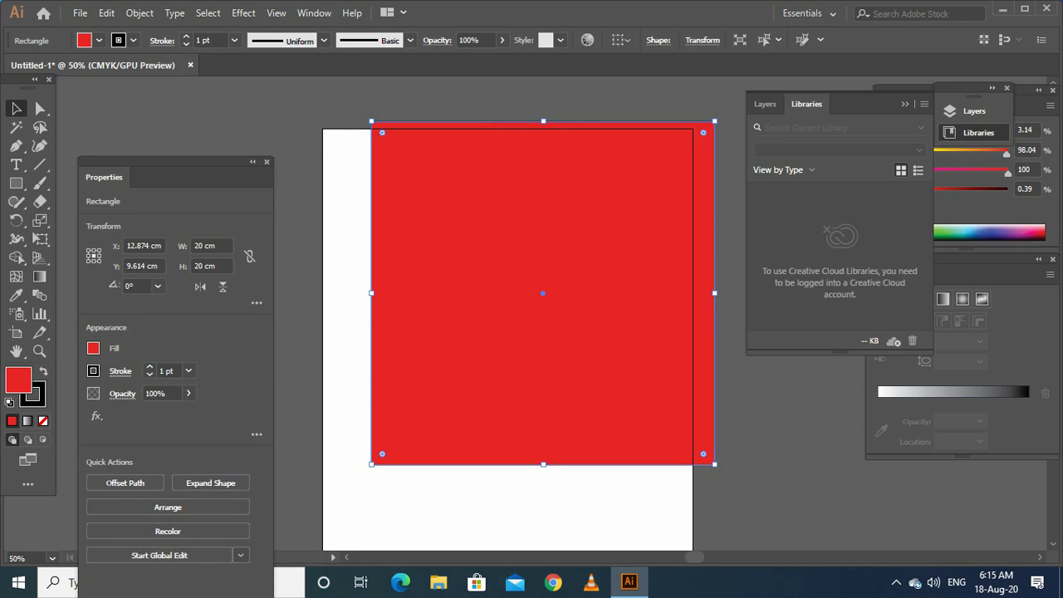
key("ctrl")
left_click_drag(543, 183, 516, 194)
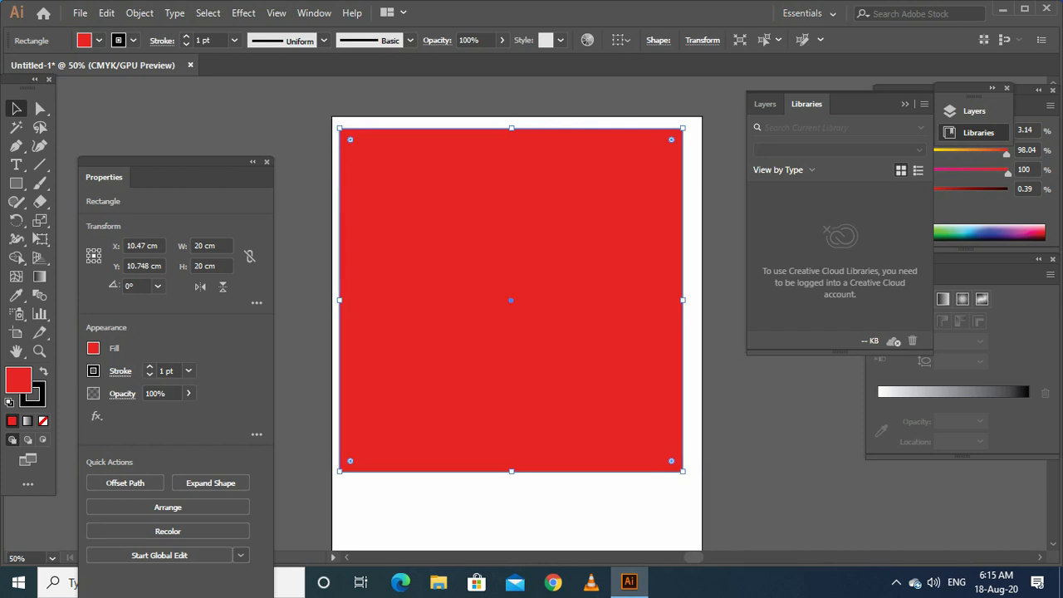
Step: Set the square's alignment reference to Align to Artboard
left_click(619, 40)
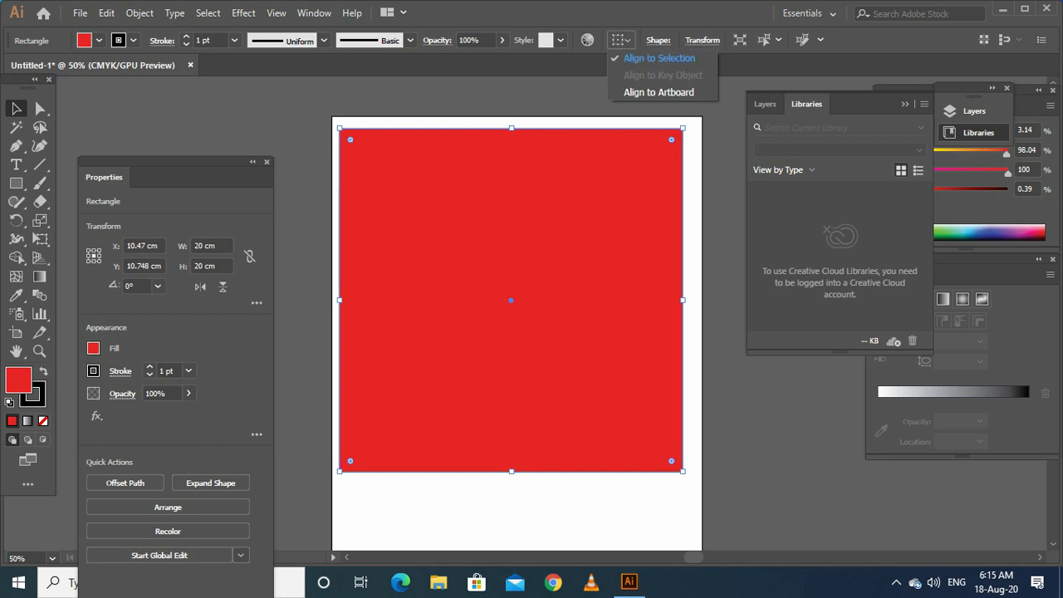
key("Escape")
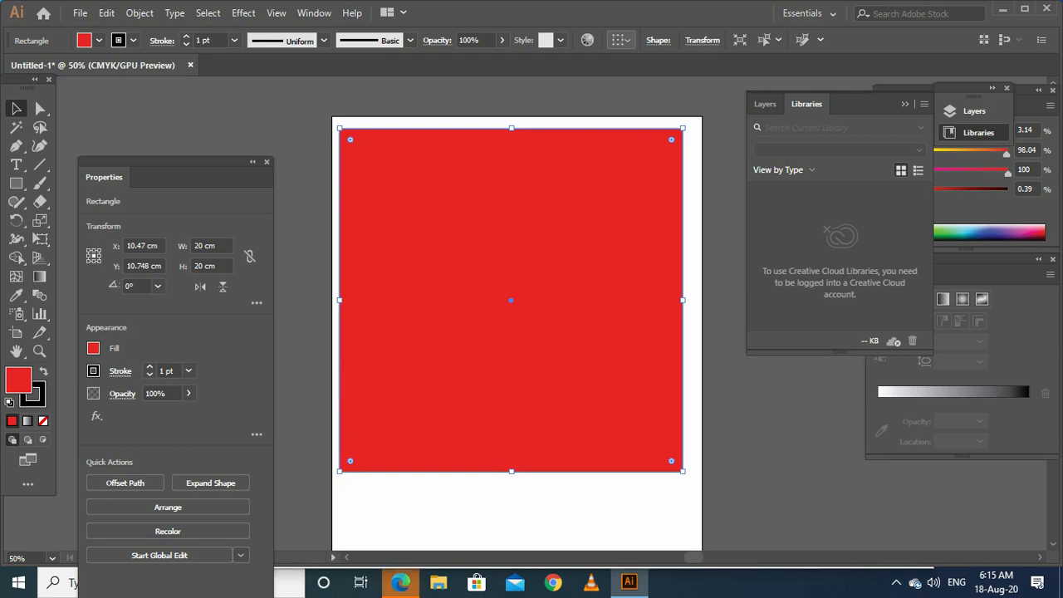
left_click(620, 40)
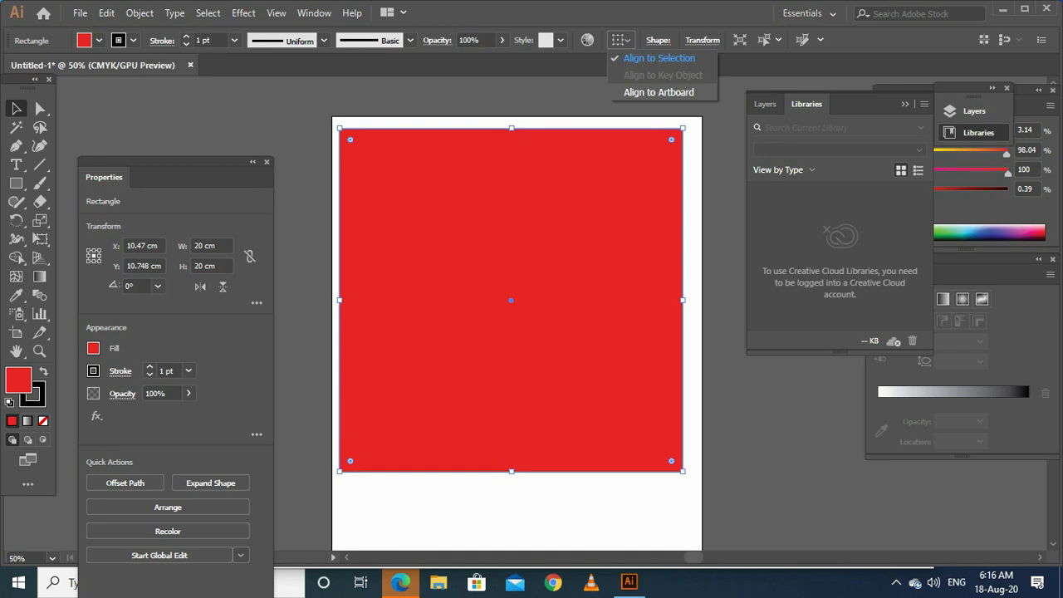
left_click(659, 92)
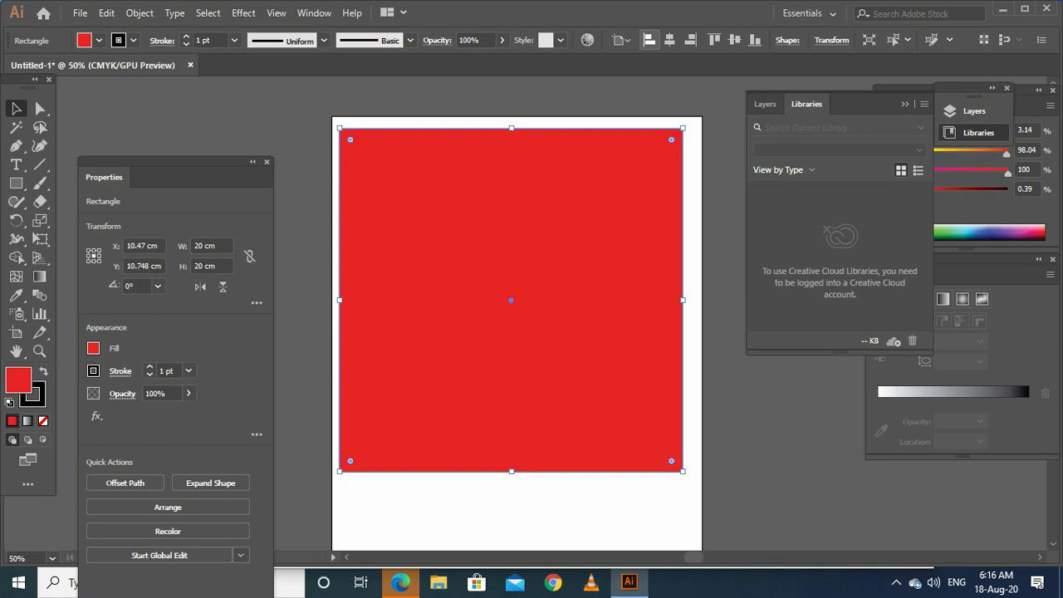
Step: Try aligning the square to the artboard's left and right edges, and finish with it centred horizontally
left_click(649, 40)
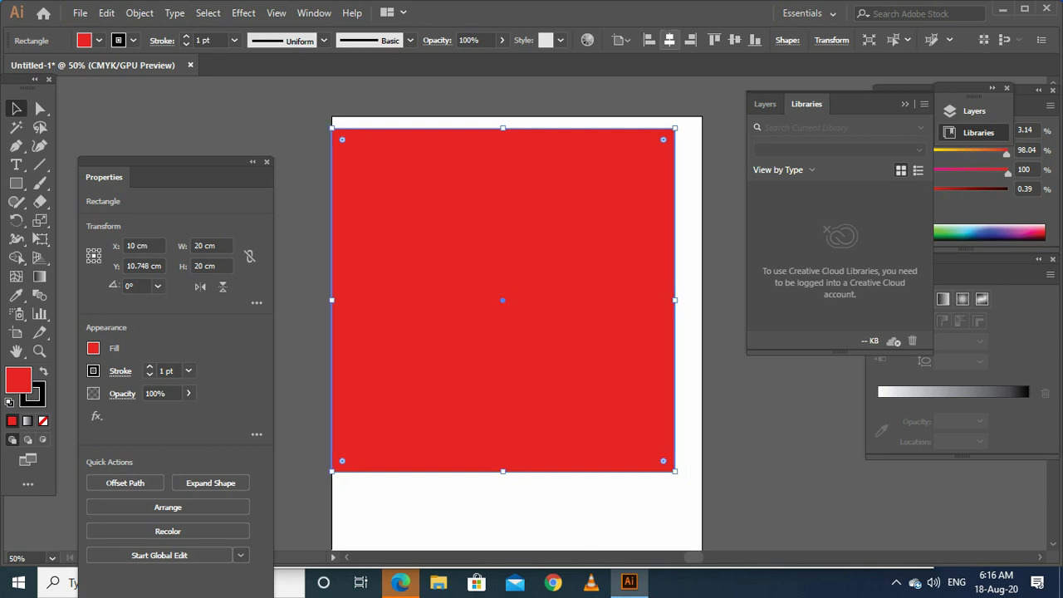
left_click(669, 40)
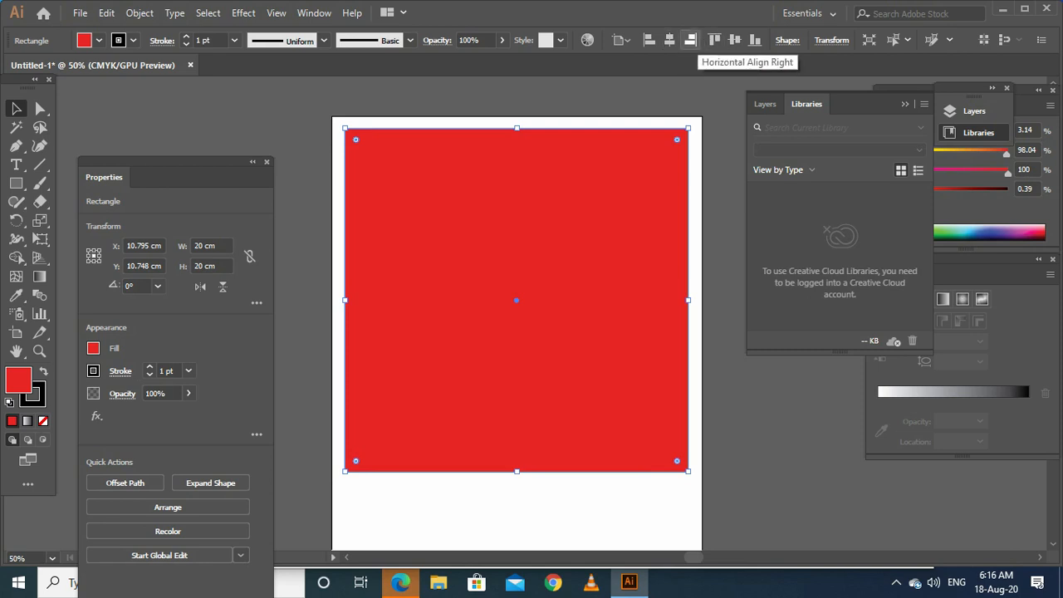
left_click(690, 40)
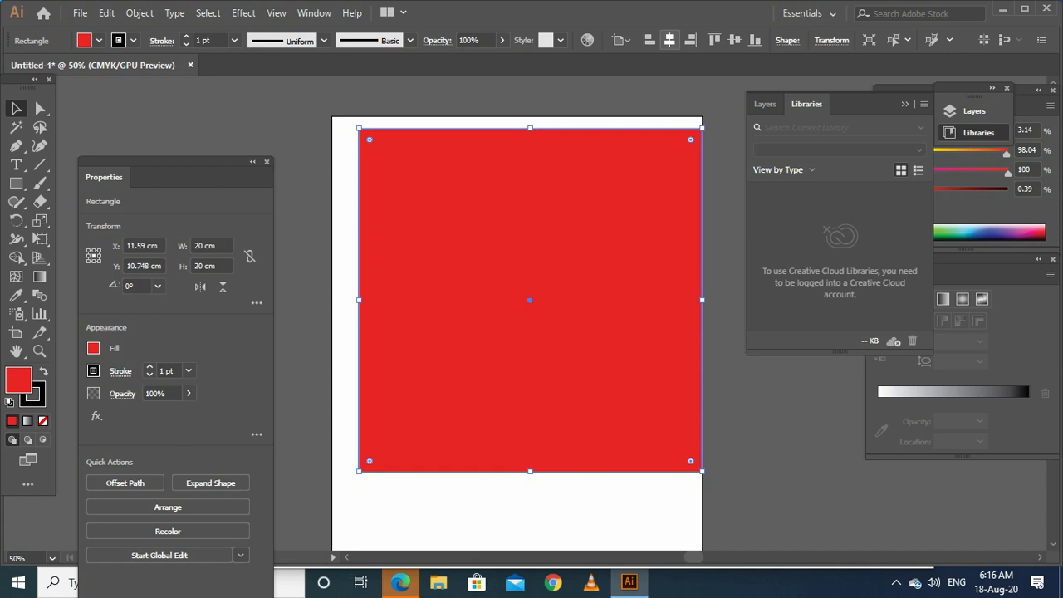
left_click(669, 40)
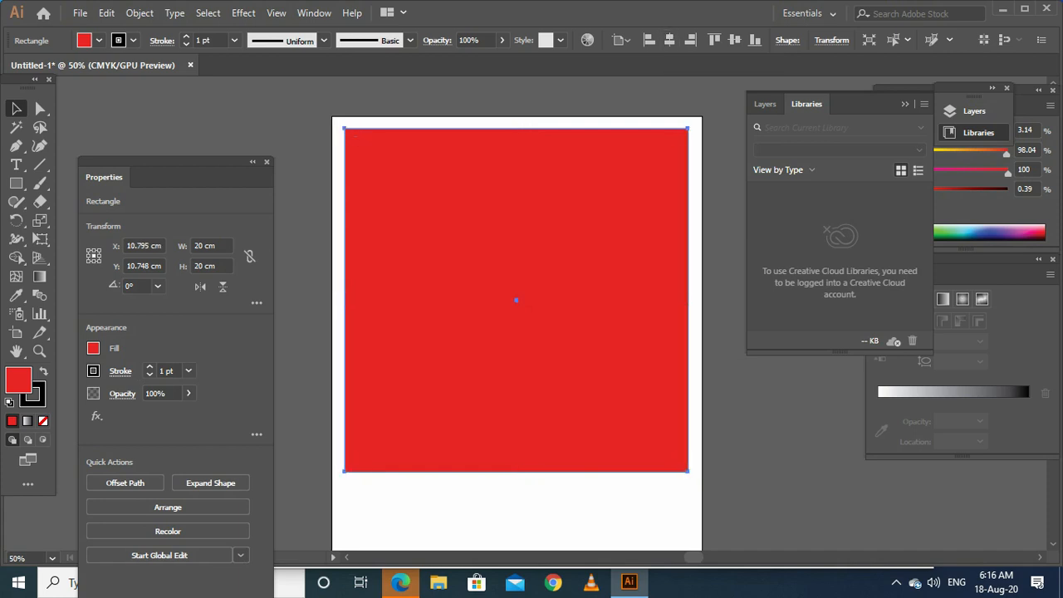
Step: Try two different amounts of rounding on all four corners of the square, and undo both changes
left_click_drag(567, 268, 528, 287)
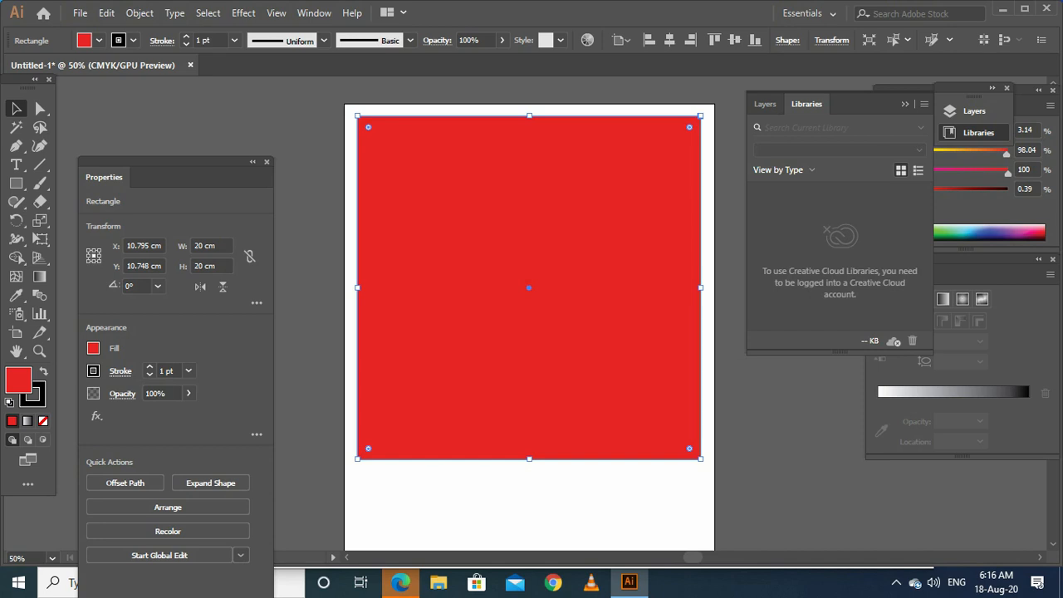
left_click_drag(689, 127, 612, 204)
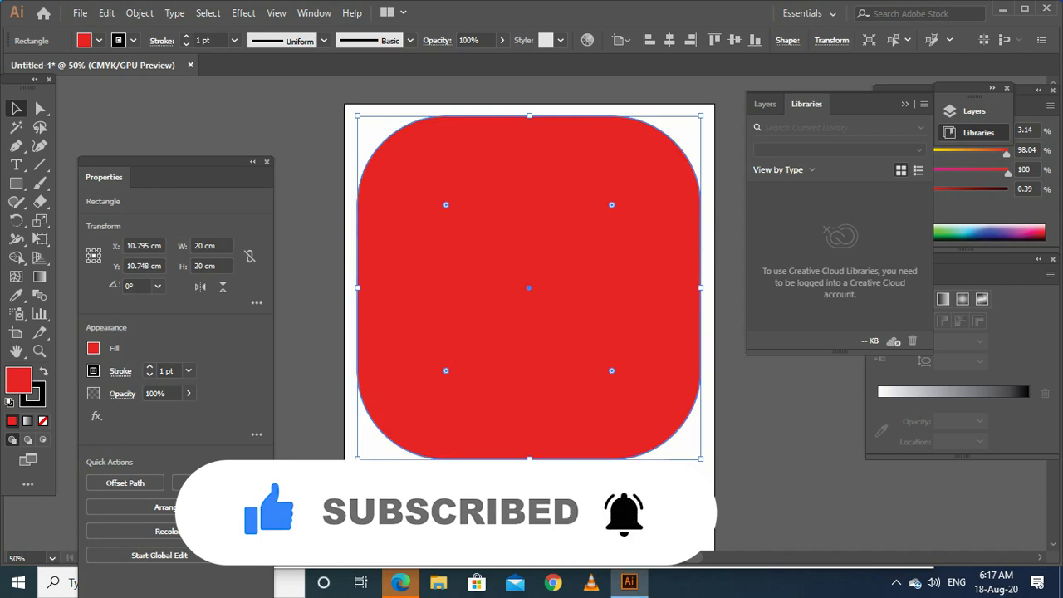
left_click_drag(612, 204, 694, 186)
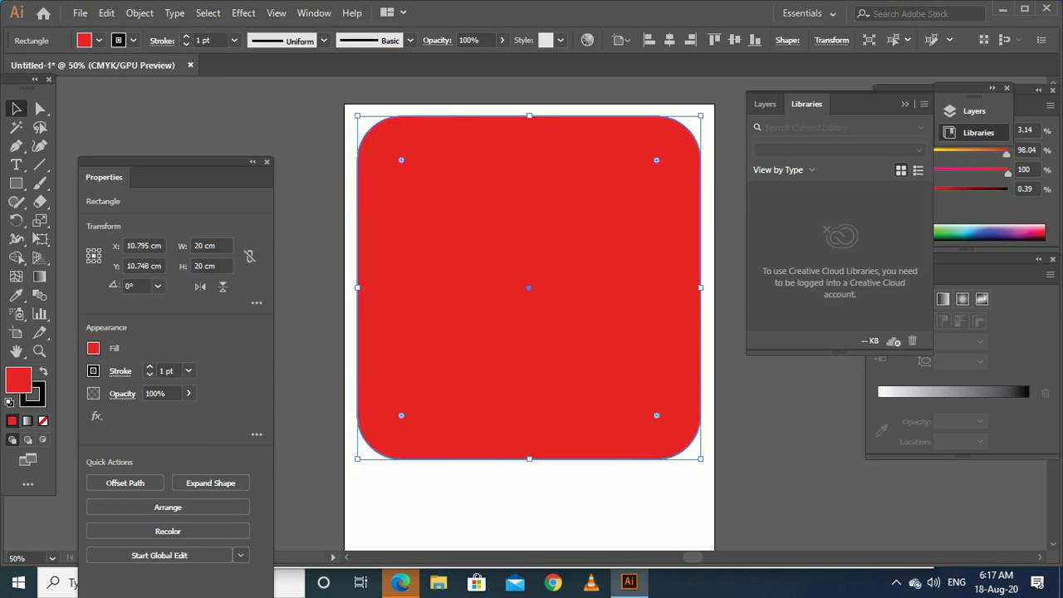
key("ctrl")
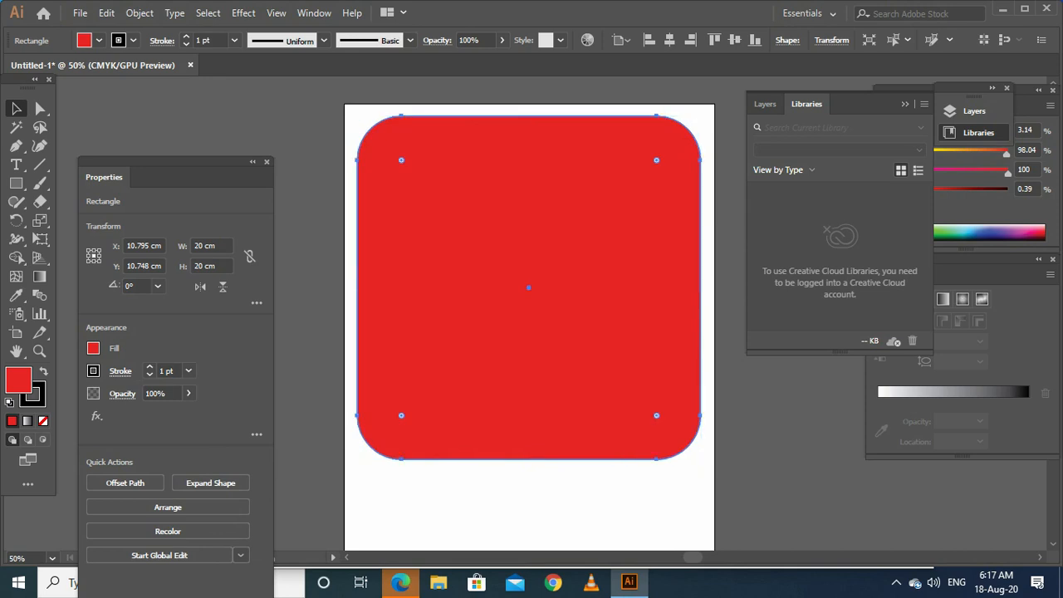
key("ctrl+z")
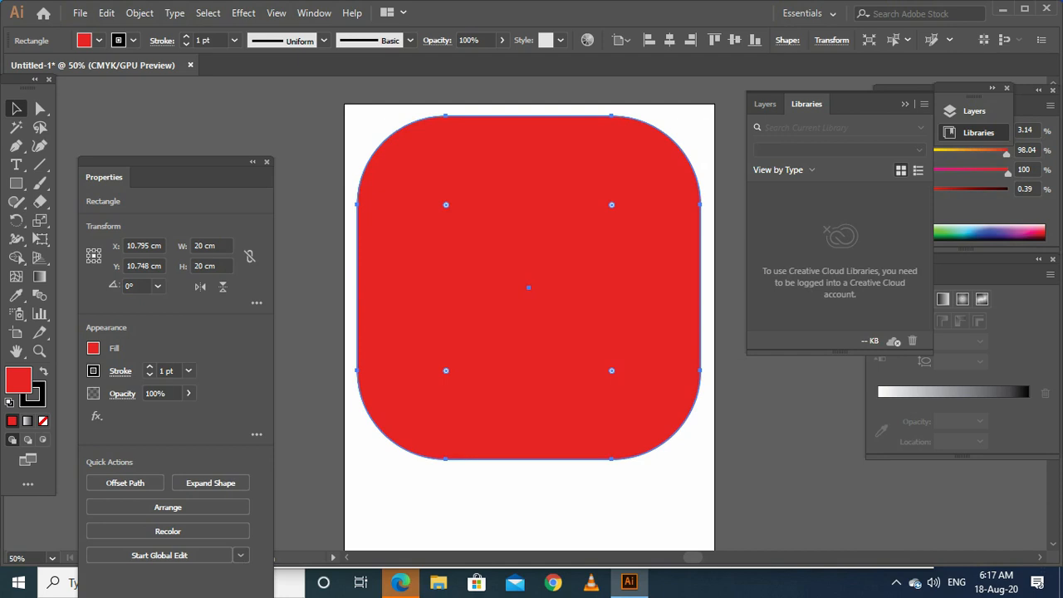
key("ctrl")
key("ctrl+z")
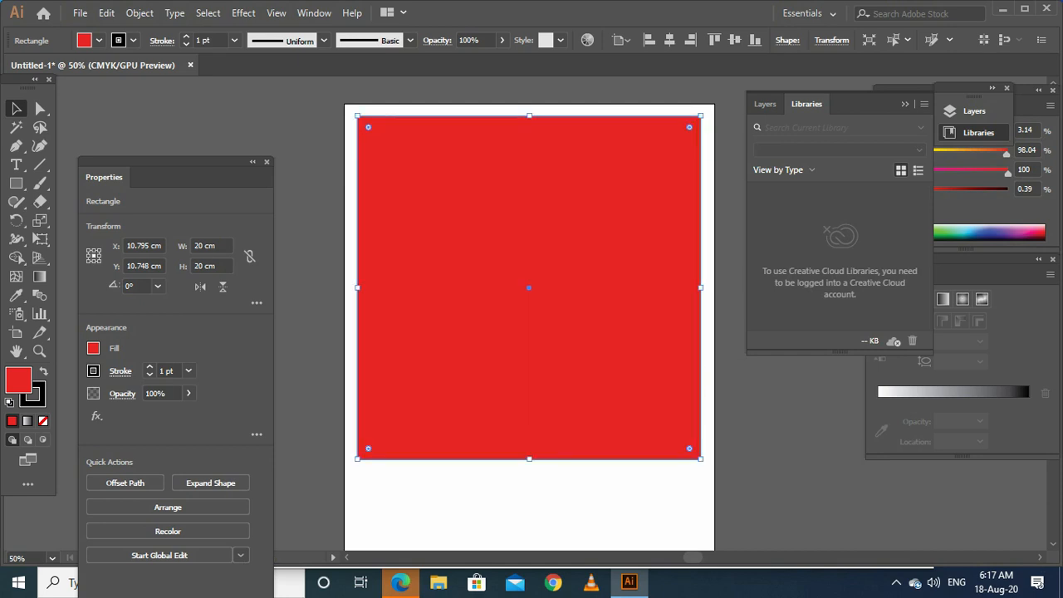
key("ctrl+shift+a")
key("ctrl+a")
key("Tab")
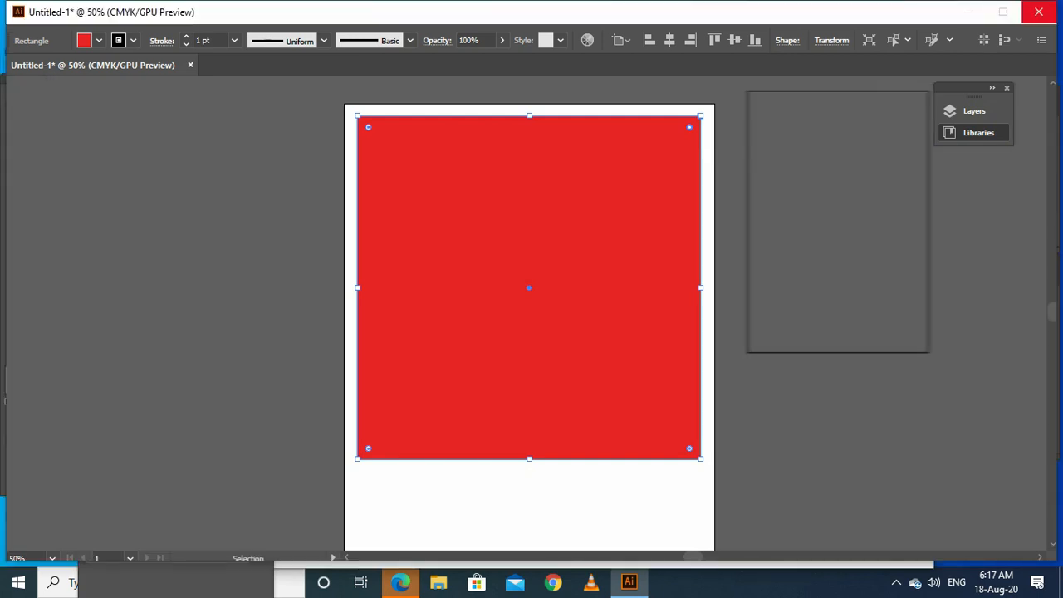
key("Tab")
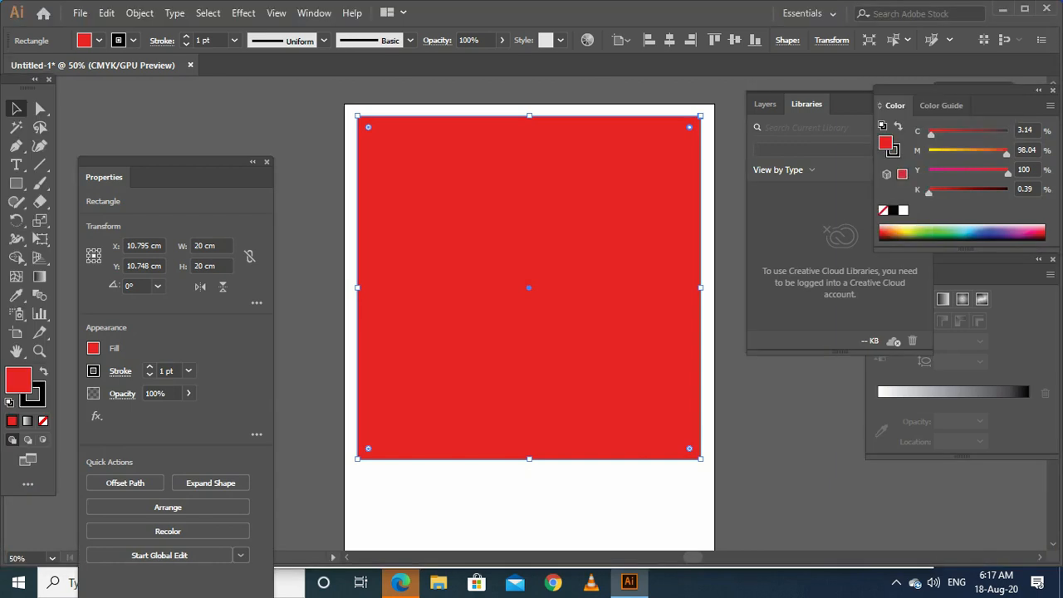
Step: Reselect the square and round only its upper-right corner by a little over a quarter of the side length
key("ctrl+shift+a")
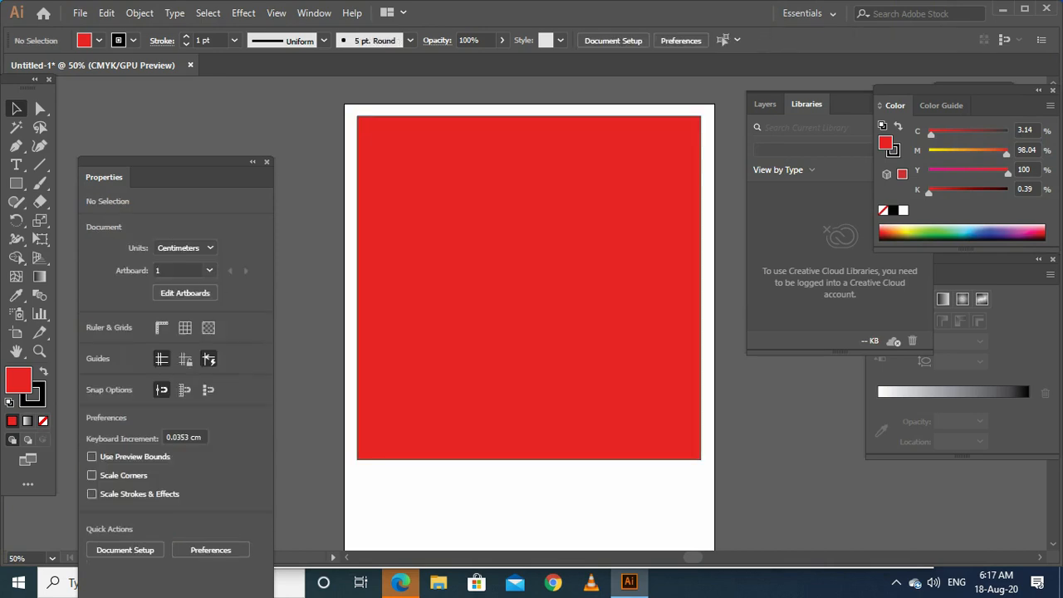
left_click_drag(714, 189, 712, 190)
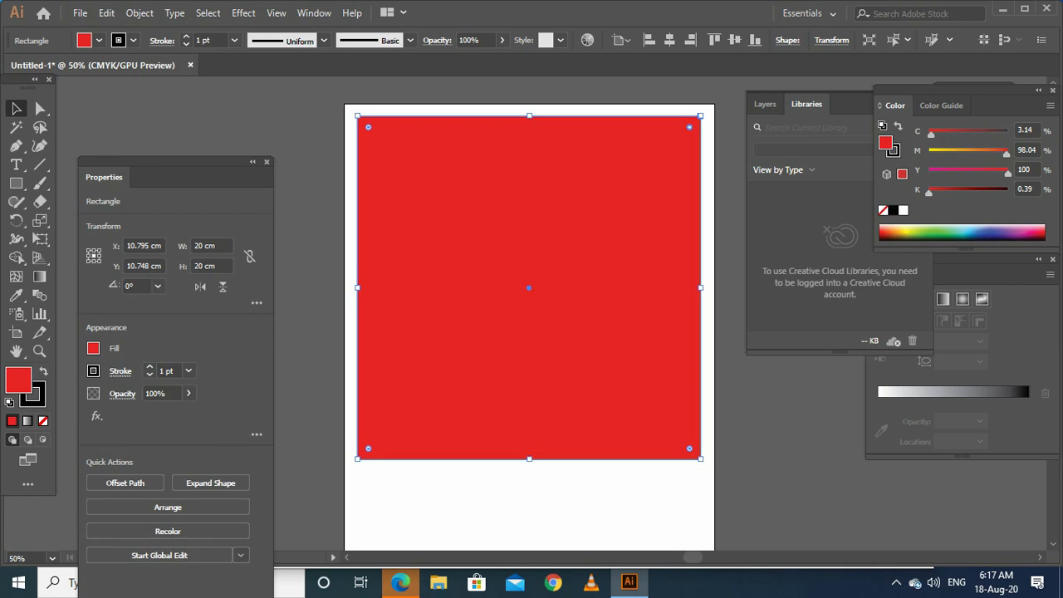
left_click_drag(689, 127, 603, 212)
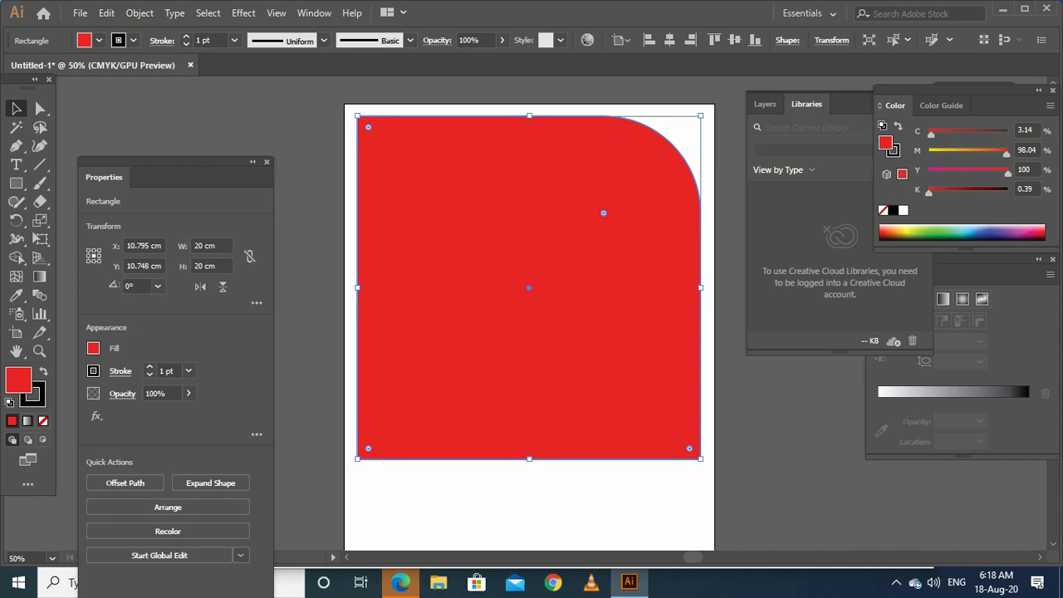
Step: Move the unrounded 20 cm square slightly lower, align it to the artboard's horizontal centre, and deselect it
key("ctrl+shift+b")
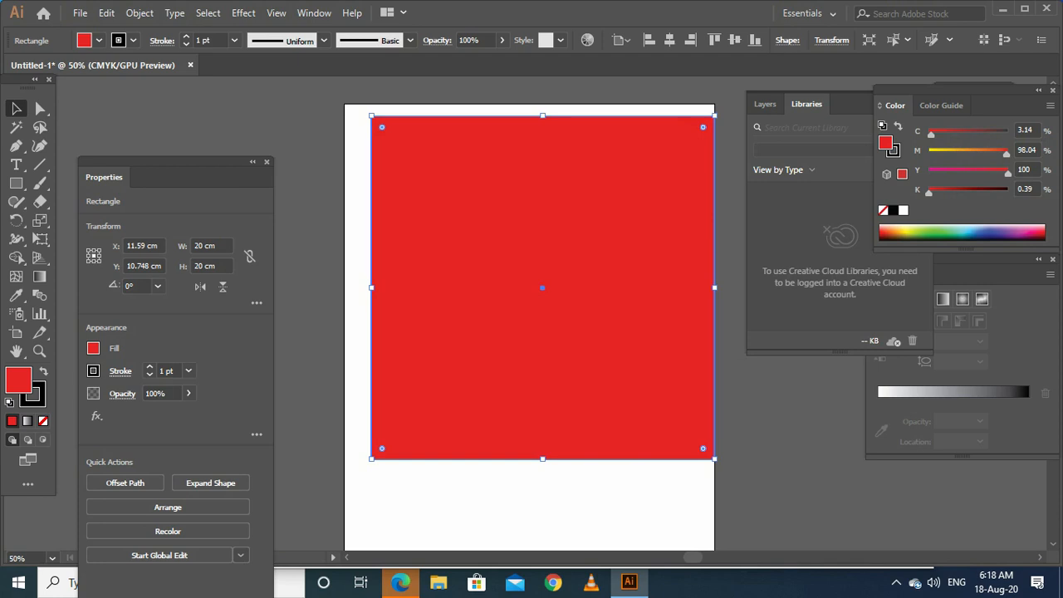
left_click_drag(639, 253, 621, 264)
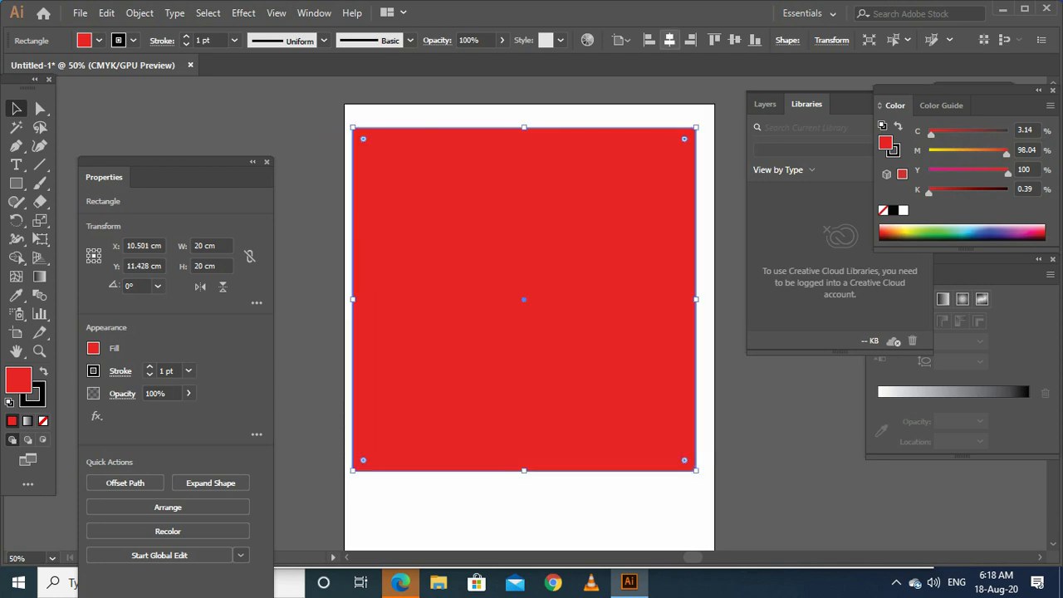
left_click(669, 39)
key("ctrl+shift+a")
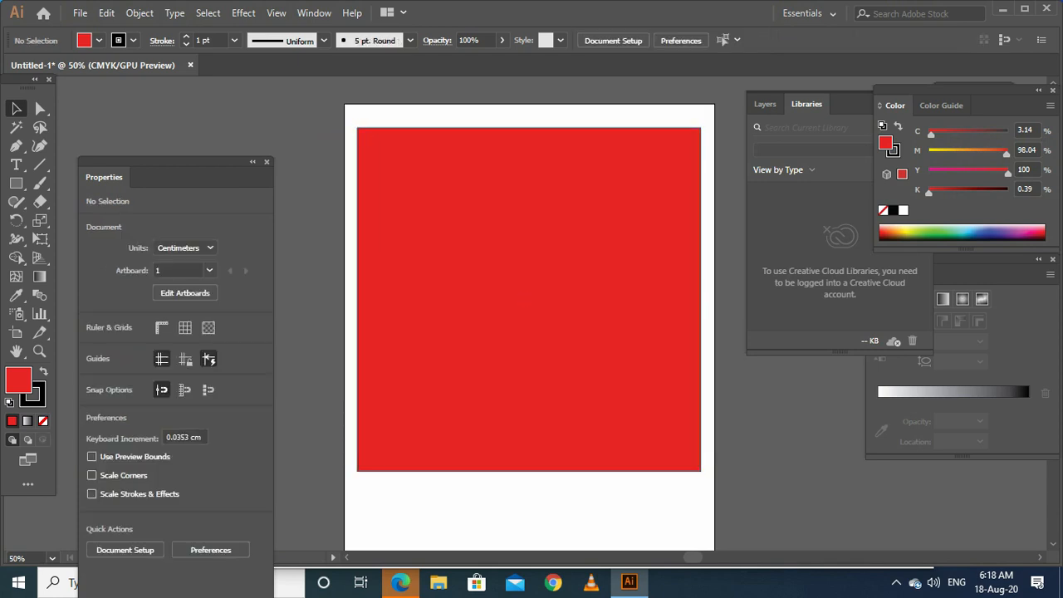
Step: Round only the square's upper-right and lower-left corners by roughly 40 percent of the side length, and undo the rounding
key("ctrl+a")
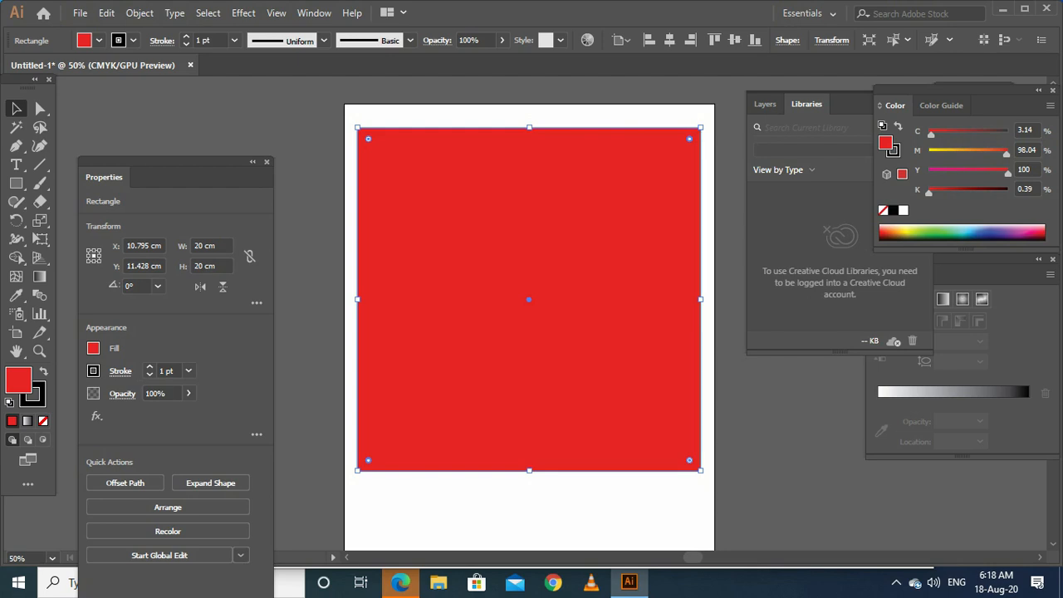
left_click_drag(689, 139, 563, 265)
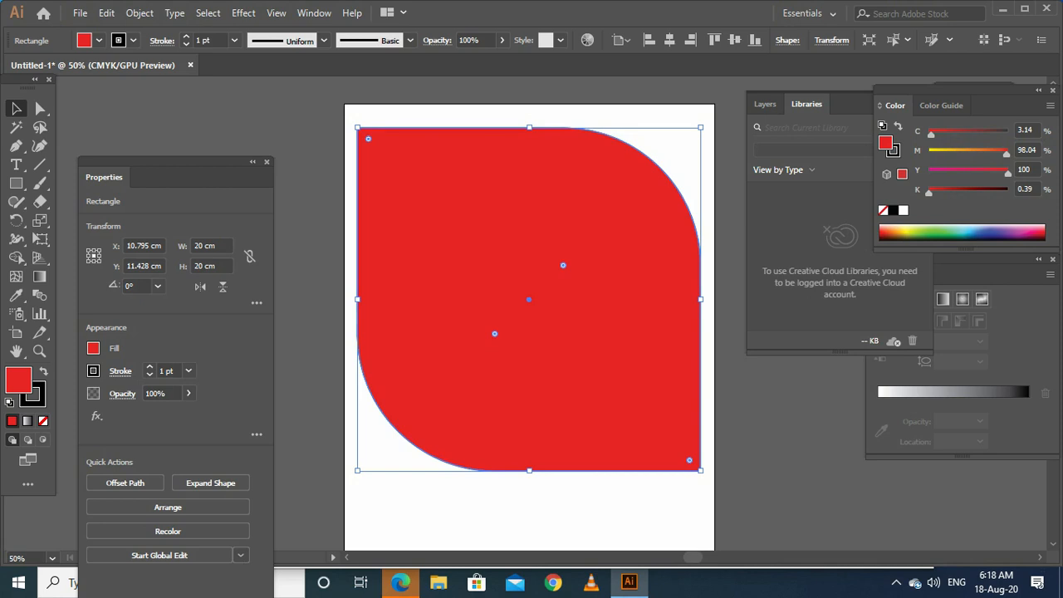
key("ctrl+shift+b")
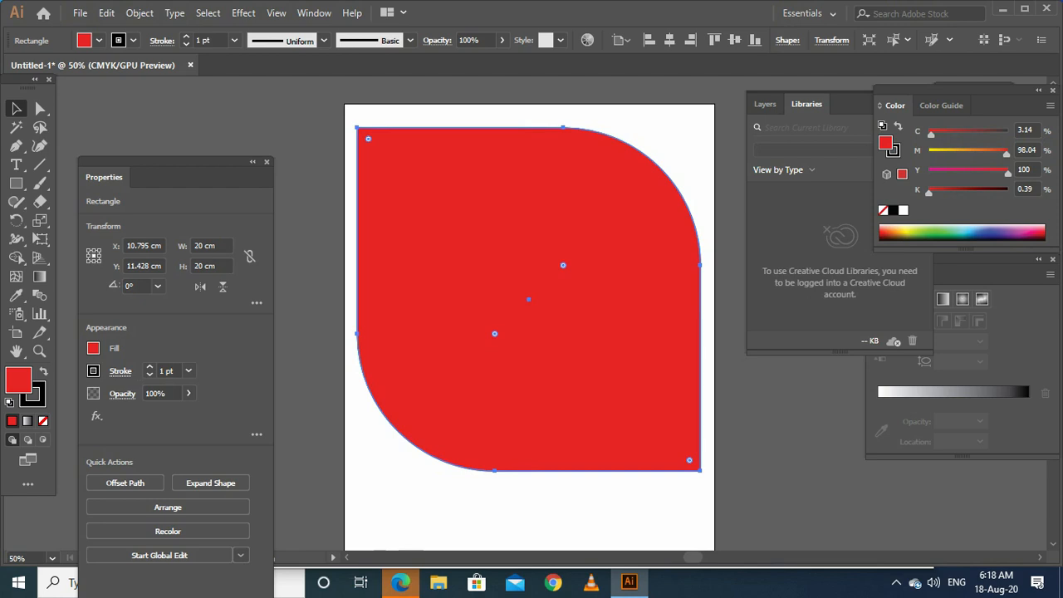
key("ctrl+z")
key("ctrl+shift+b")
Step: Scale the square down proportionally to about 11.6 cm and move it near the middle of the artboard's upper half
left_click_drag(700, 471, 564, 329)
left_click_drag(483, 199, 544, 208)
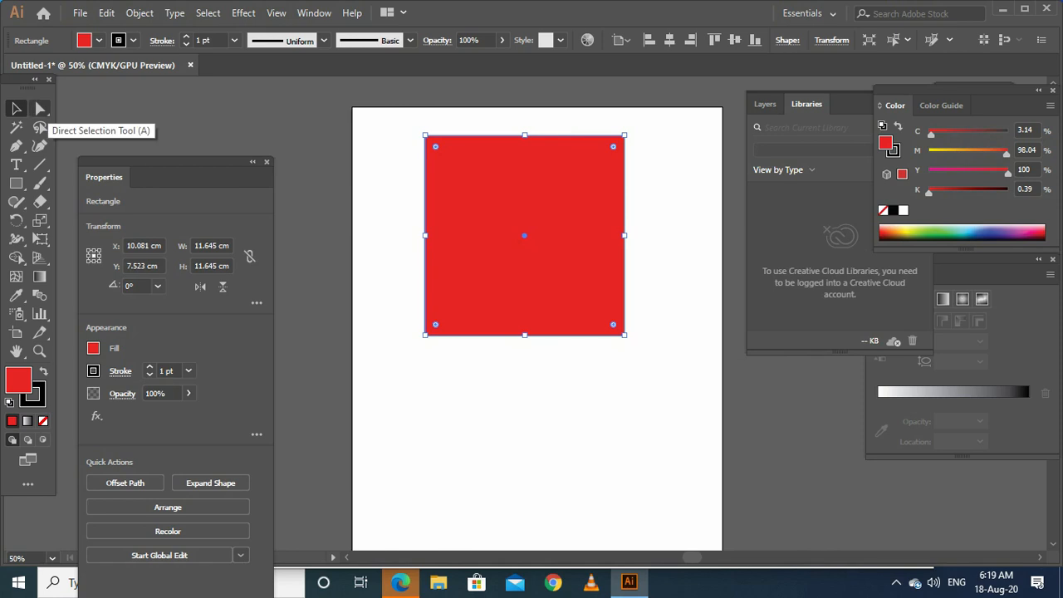
Step: Switch to the Direct Selection tool and close the floating Layers and Libraries panel group
left_click(40, 108)
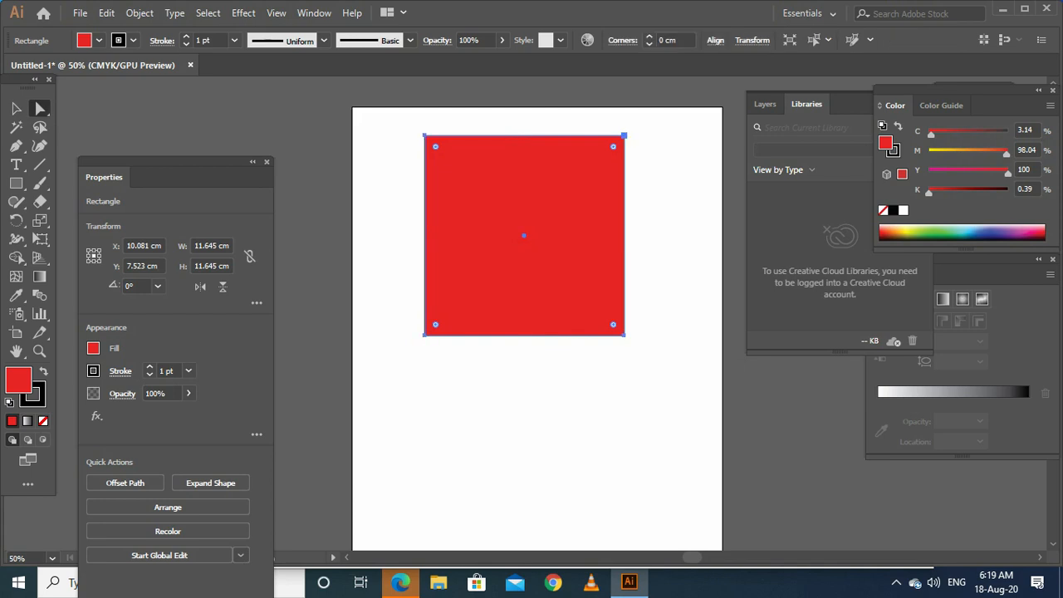
key("ctrl+plus")
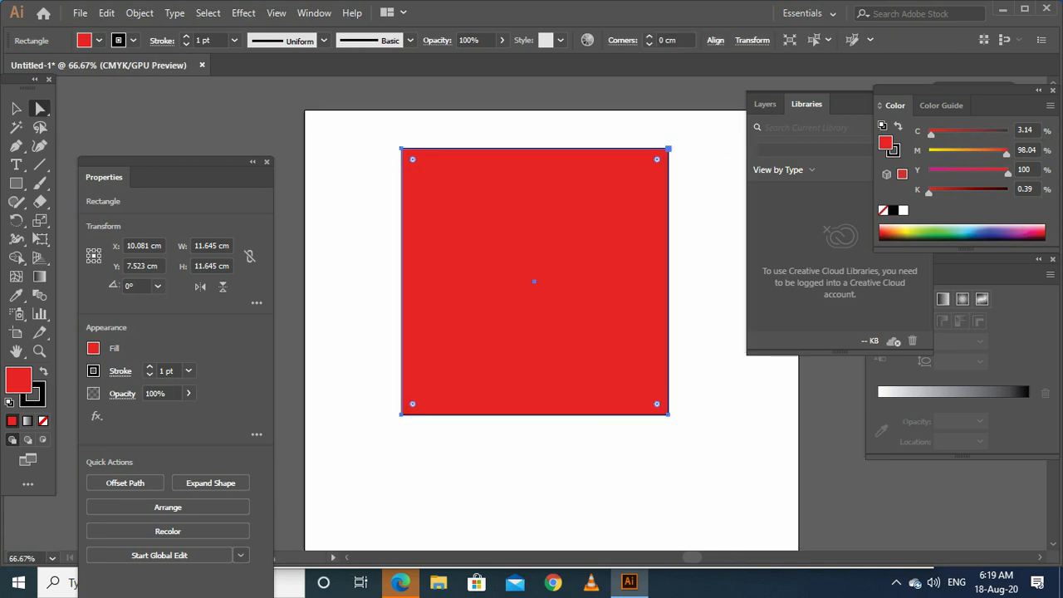
left_click_drag(846, 103, 786, 168)
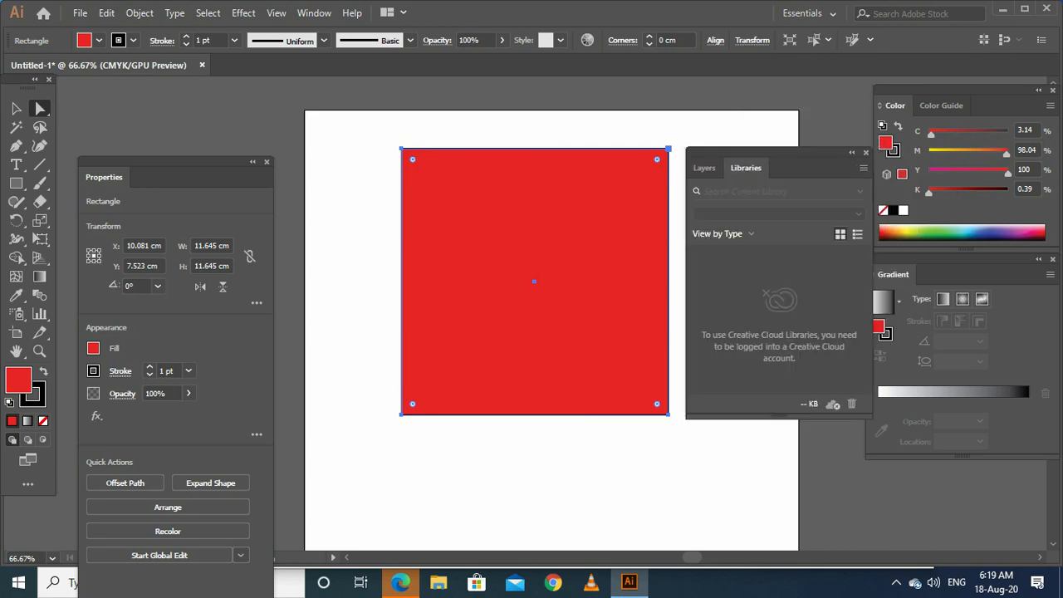
left_click(866, 152)
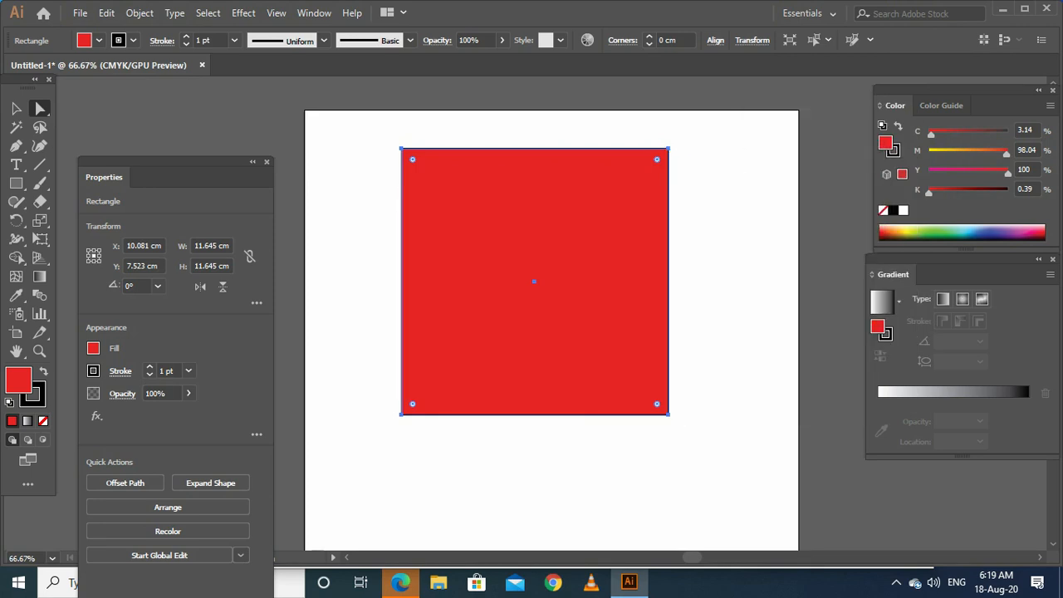
Step: Select only the square's upper-right anchor point, delete it, and undo the deletion
left_click(706, 151)
left_click_drag(730, 122, 640, 179)
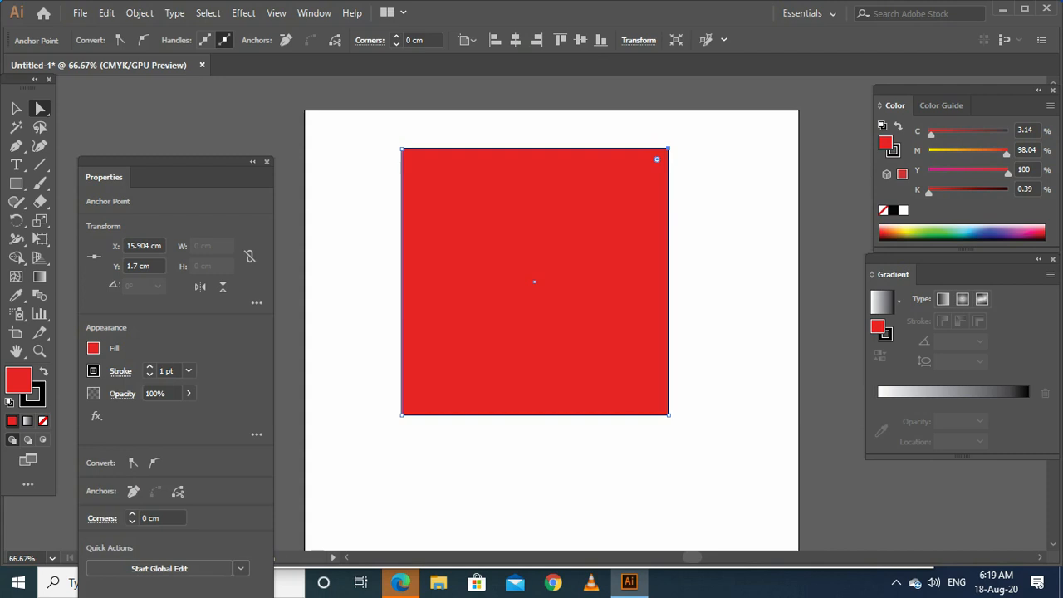
key("Delete")
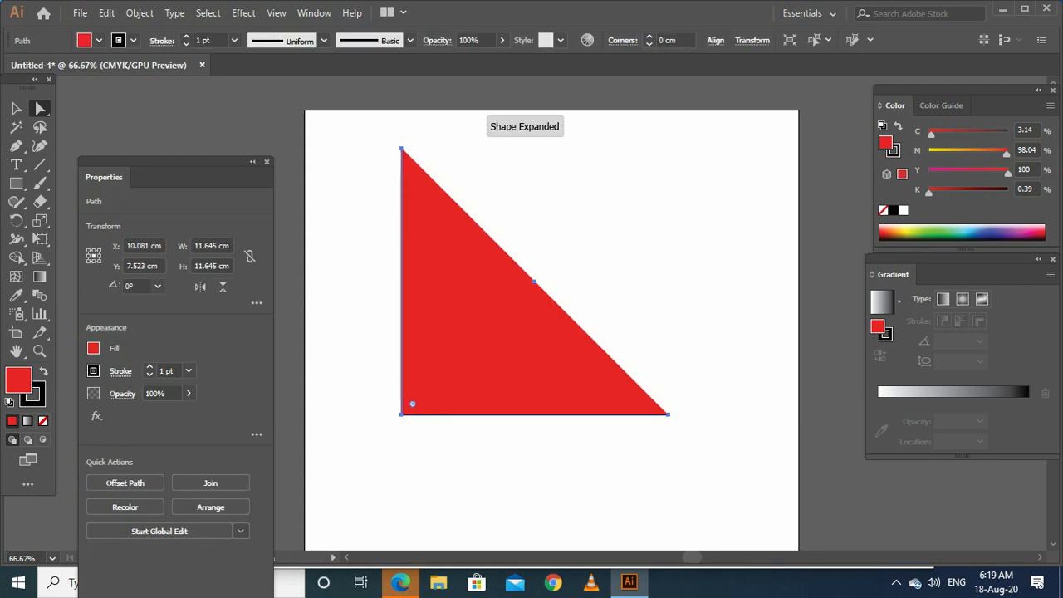
key("ctrl+z")
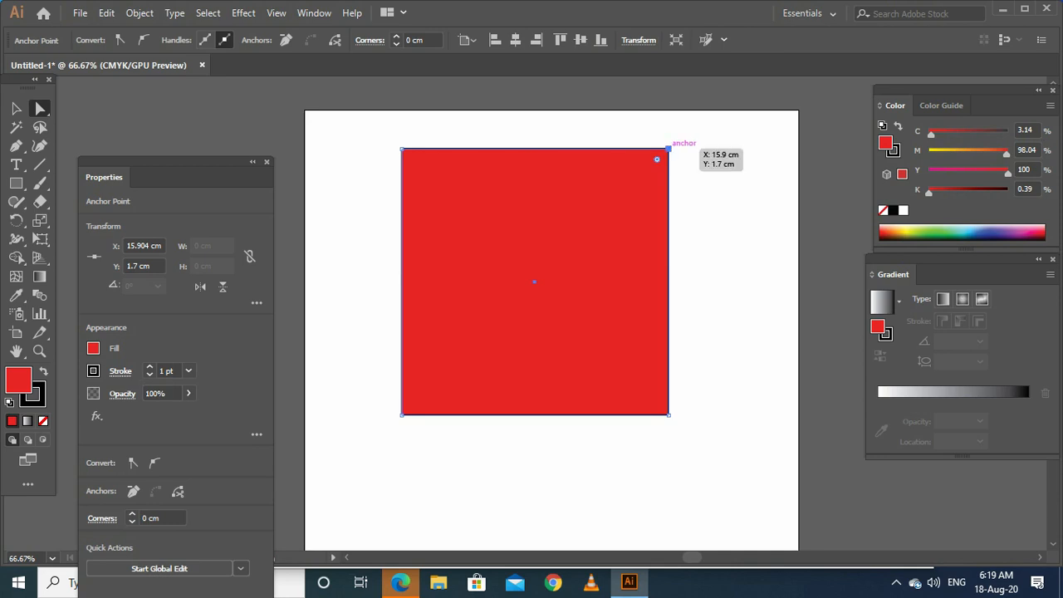
Step: Move the upper-right anchor point to about X 11.3 cm, Y 4.7 cm and the upper-left one to about X 5.9 cm, Y 4.7 cm
left_click_drag(668, 149, 563, 217)
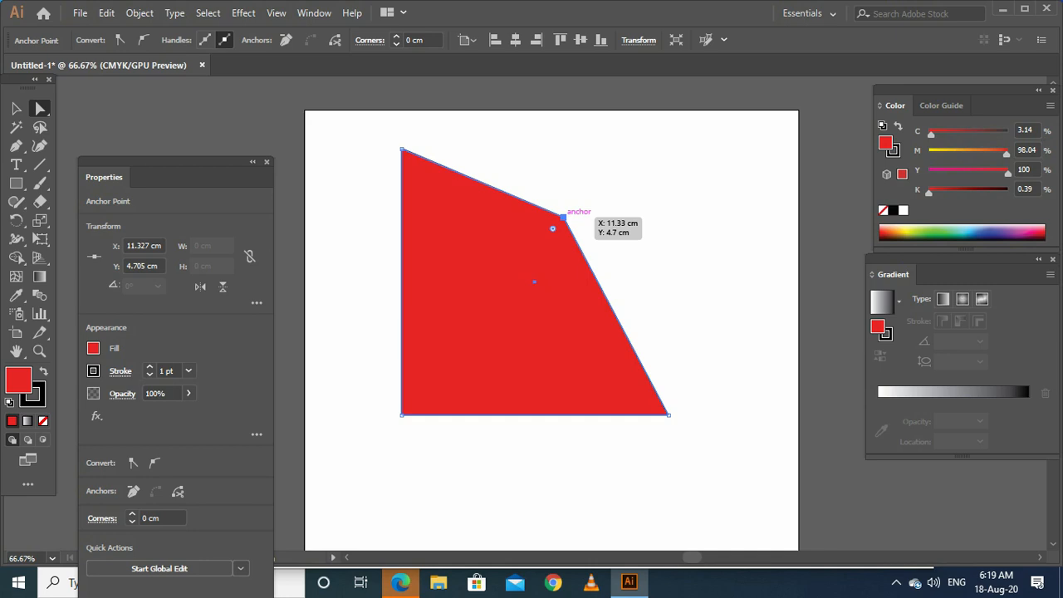
left_click(402, 149)
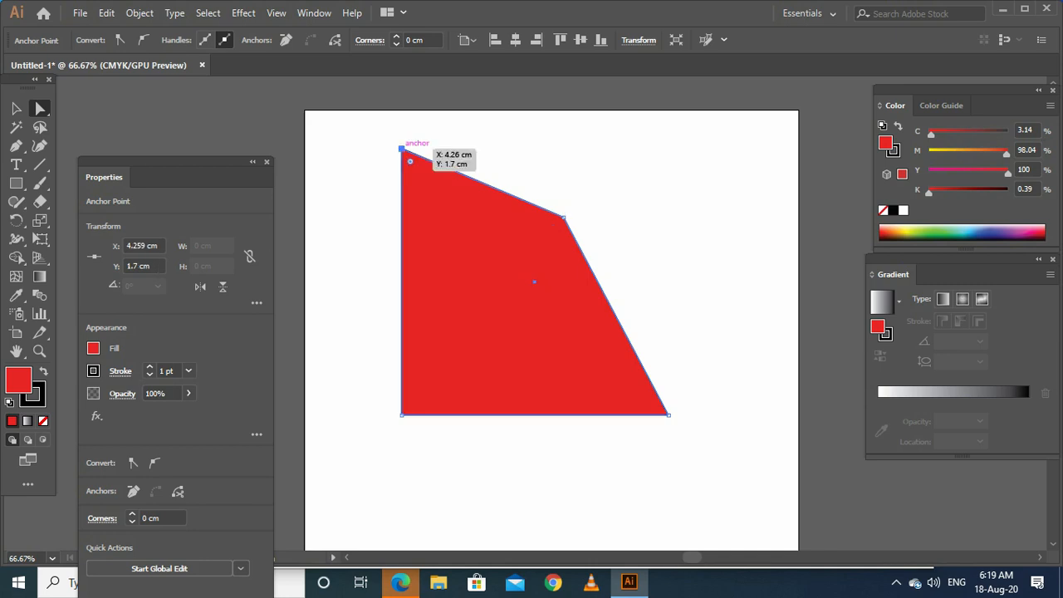
left_click_drag(402, 148, 438, 218)
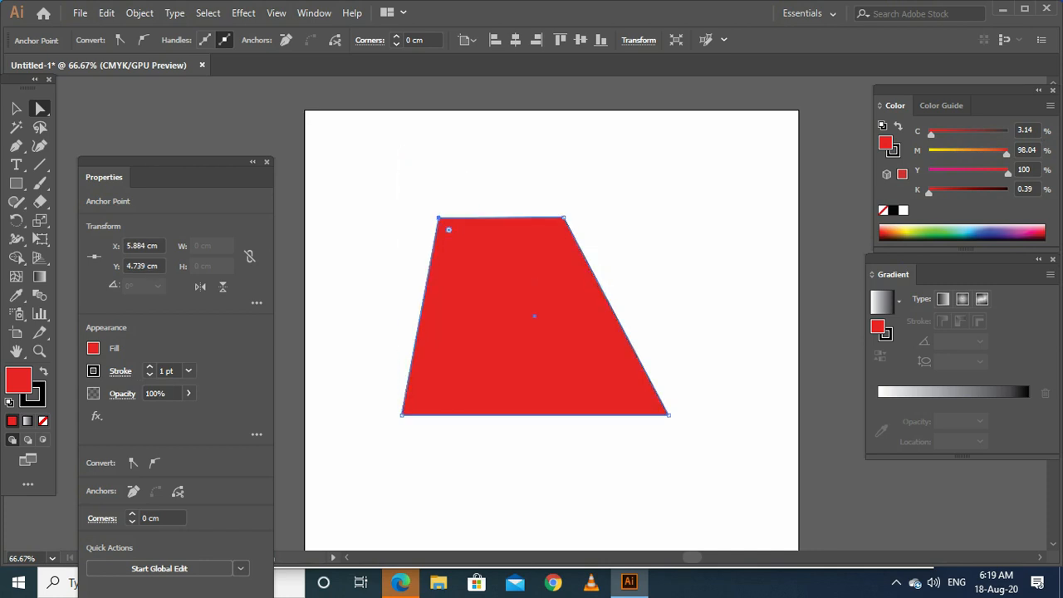
Step: Readjust both upper anchor points of the trapezoid, finishing with the upper-left one at about X 6.6 cm, Y 5.7 cm
left_click(564, 218)
left_click_drag(563, 218, 550, 223)
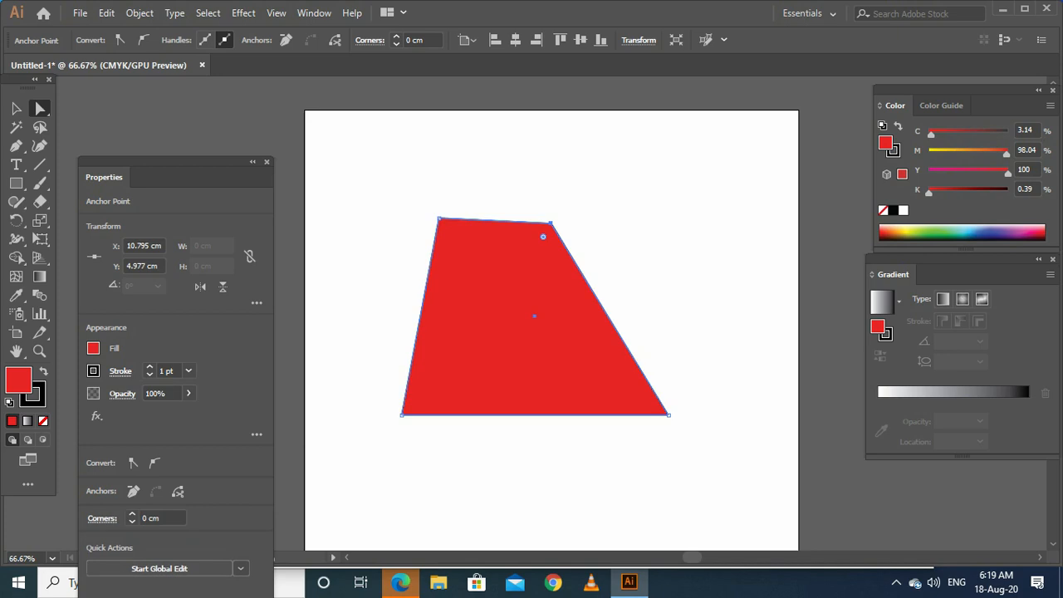
mouse_move(438, 217)
left_mouse_down()
mouse_move(488, 231)
mouse_move(440, 226)
left_mouse_up()
left_click_drag(552, 224, 572, 232)
left_click_drag(440, 227, 454, 239)
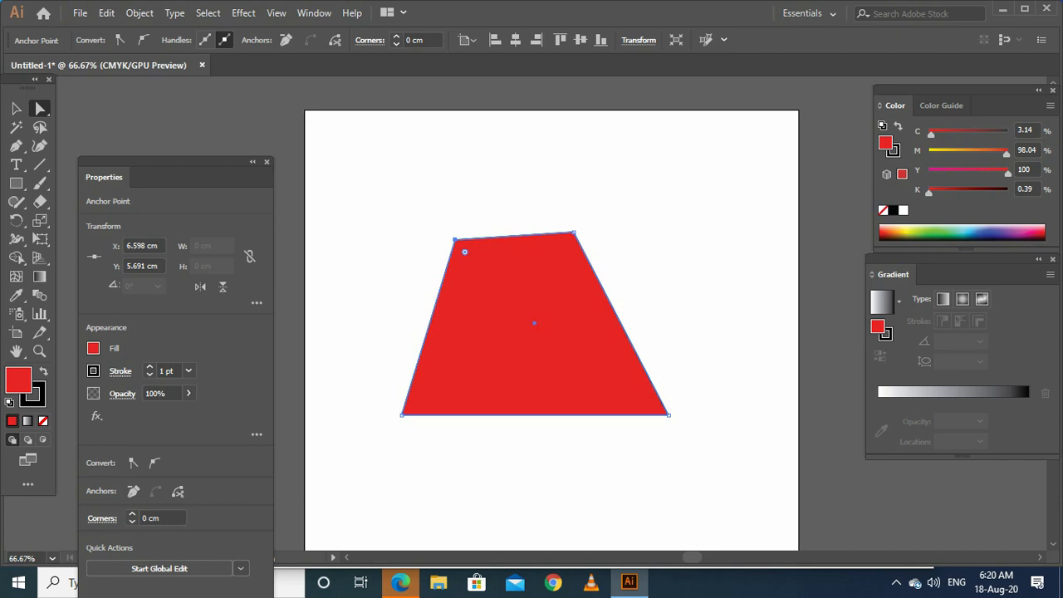
Step: Delete the shape's upper-left and remaining upper anchor points one after the other, reducing it to its bottom line
key("Delete")
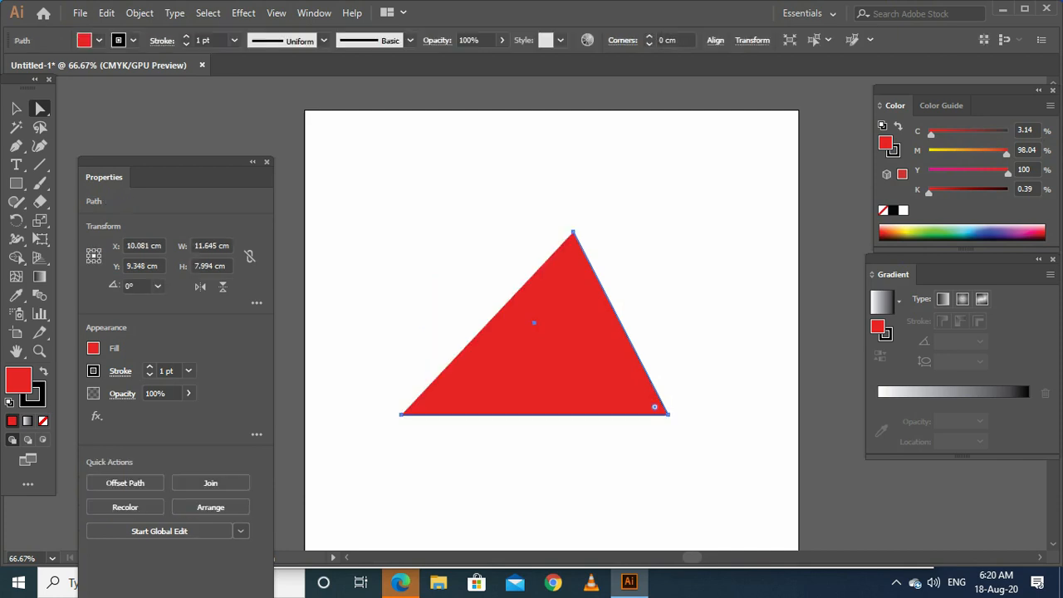
key("ctrl+shift+a")
left_click(572, 231)
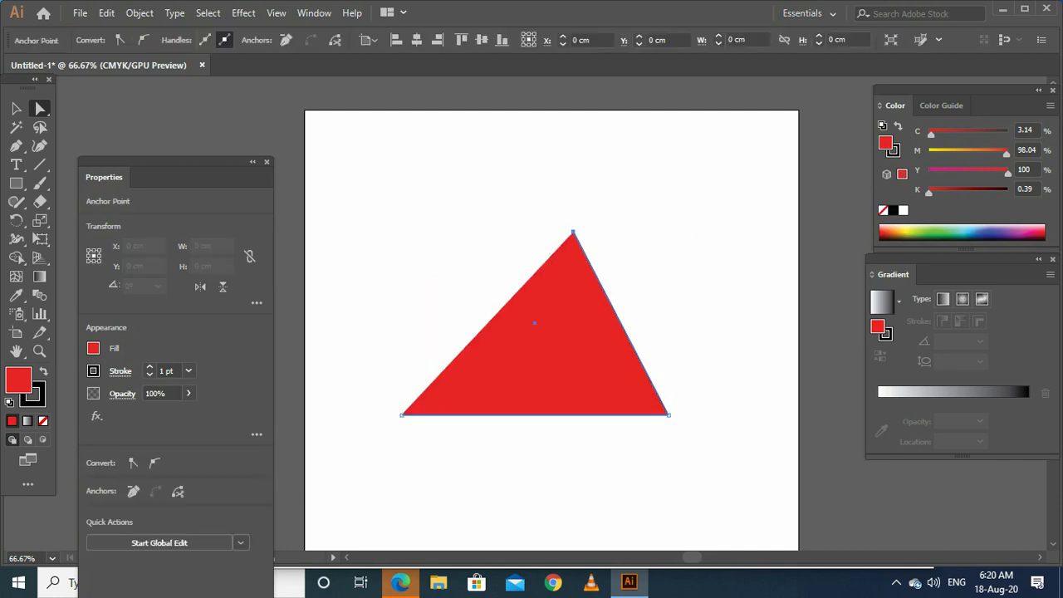
key("Delete")
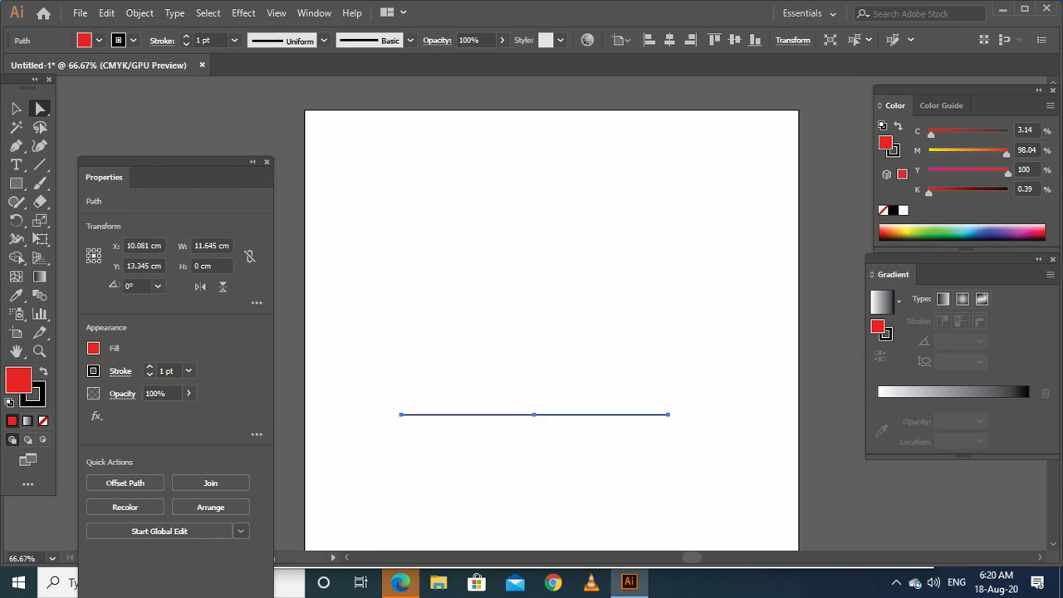
Step: Select the remaining horizontal line as a whole object and delete it
left_click(16, 108)
left_click_drag(382, 382, 717, 448)
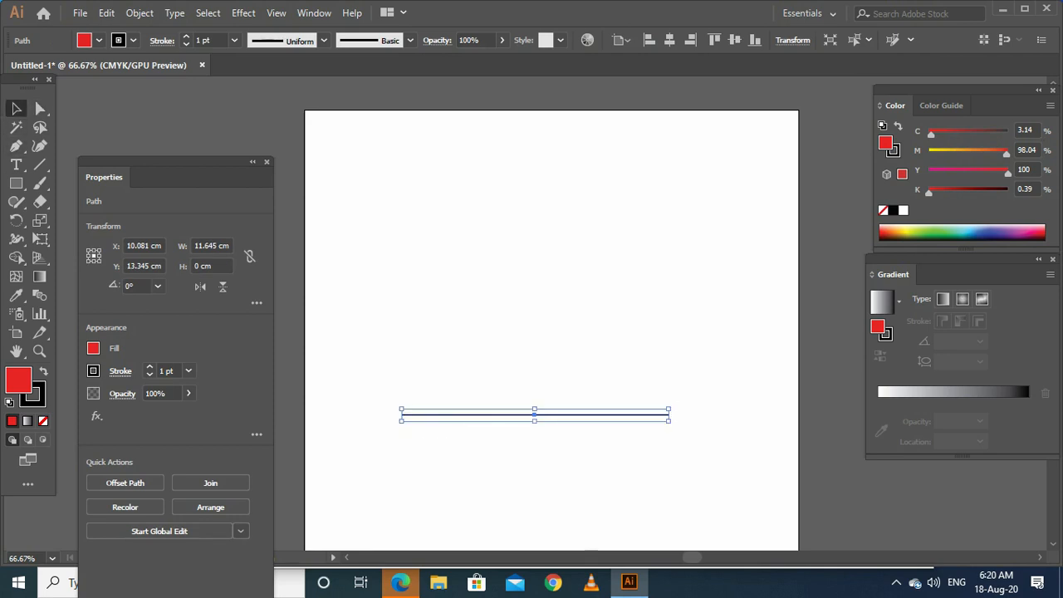
key("Delete")
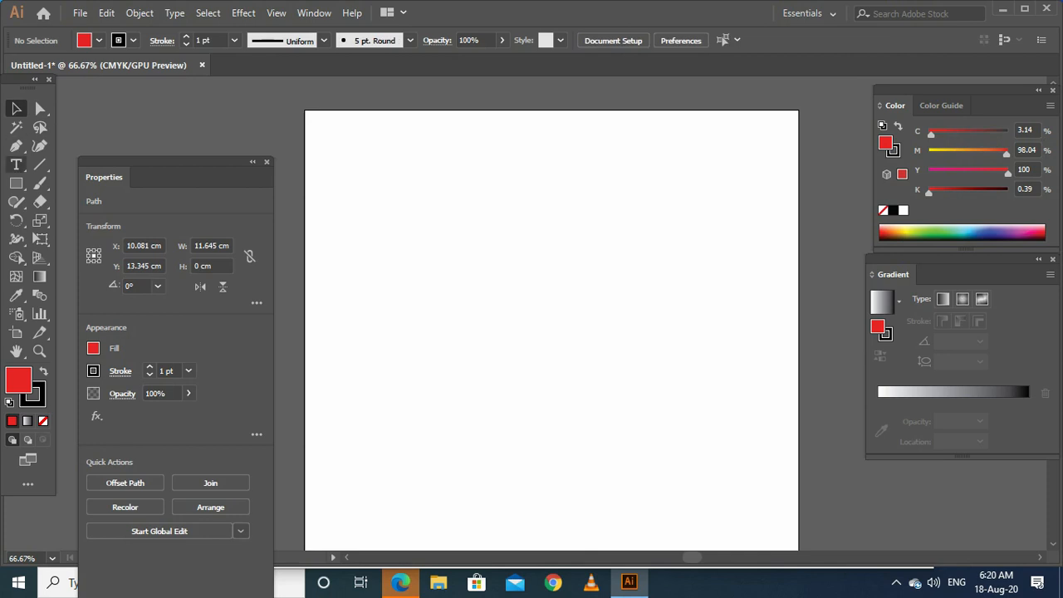
Step: Draw a red square about 2.35 cm wide near the artboard's upper-left corner and switch to the Selection tool
left_click(15, 183)
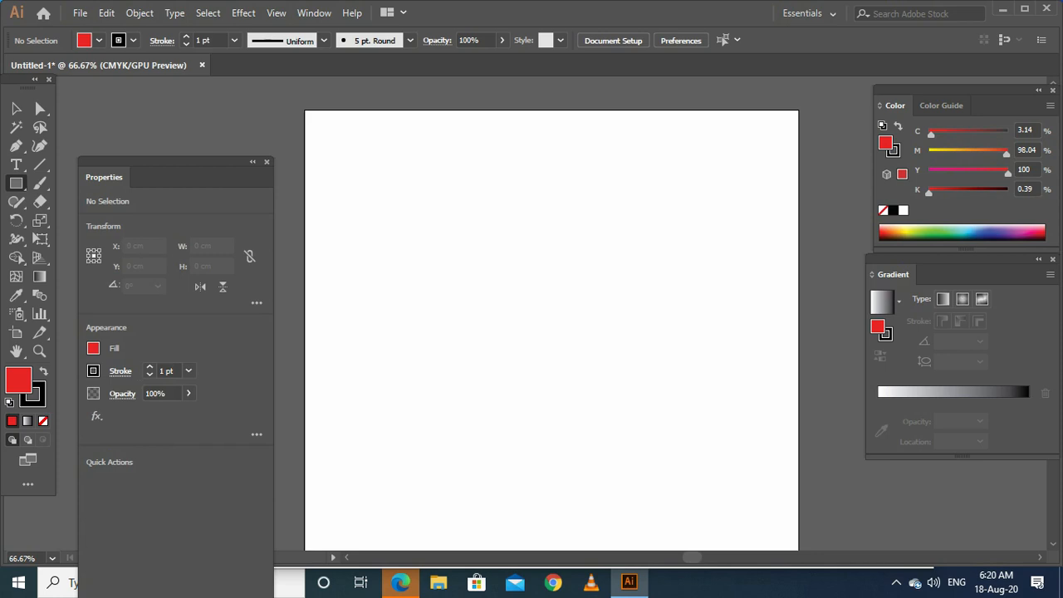
left_click_drag(326, 136, 380, 189)
key("v")
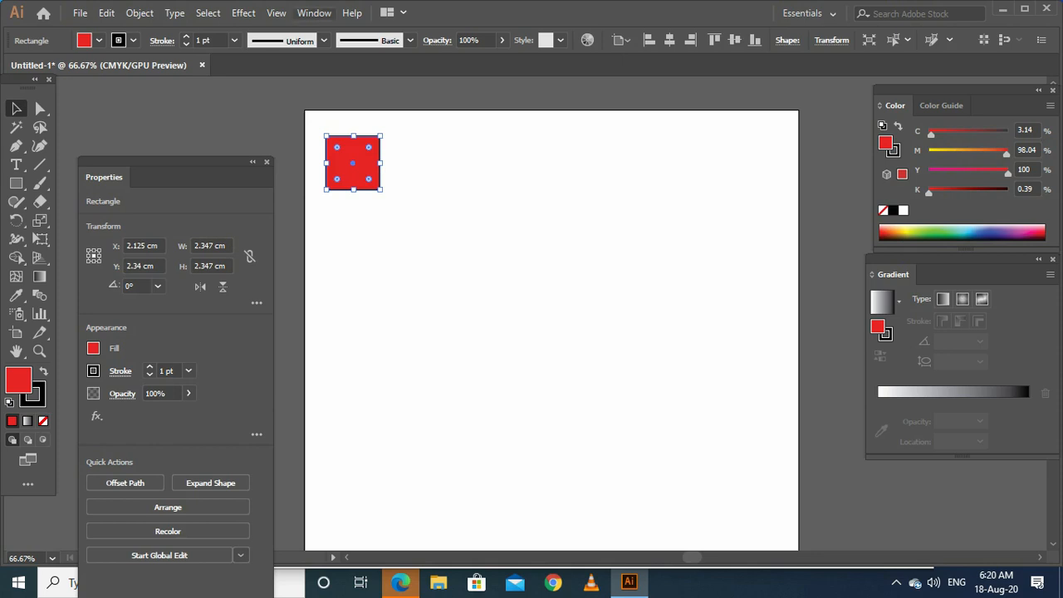
left_click(314, 12)
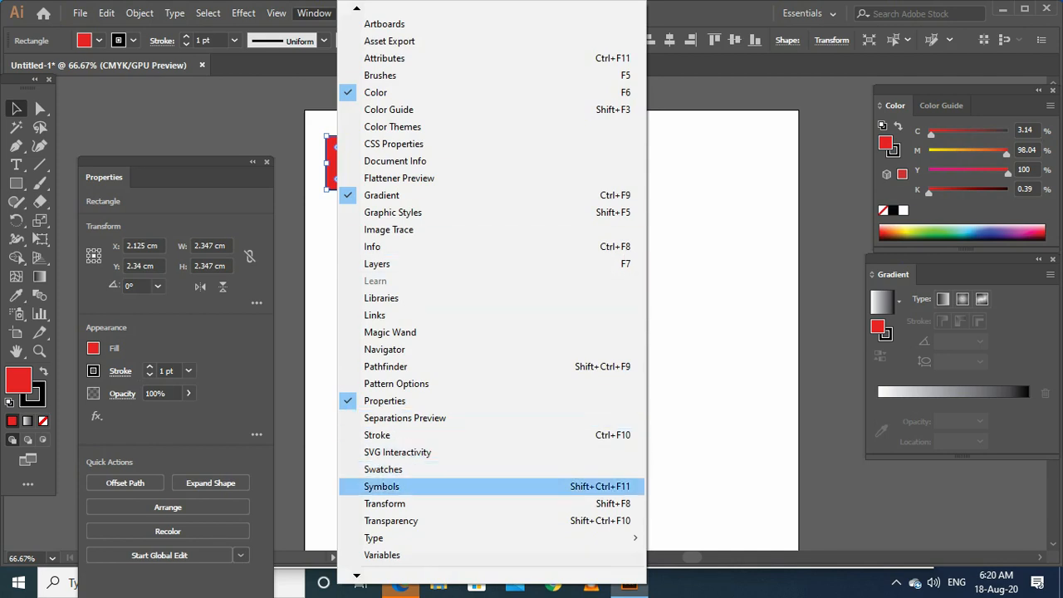
mouse_move(356, 575)
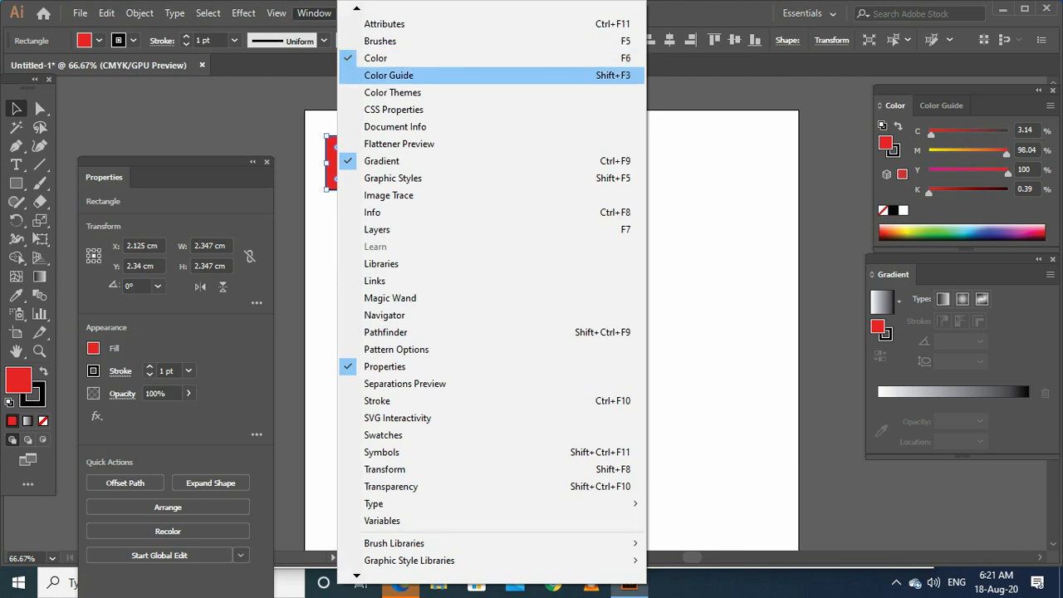
left_click(722, 249)
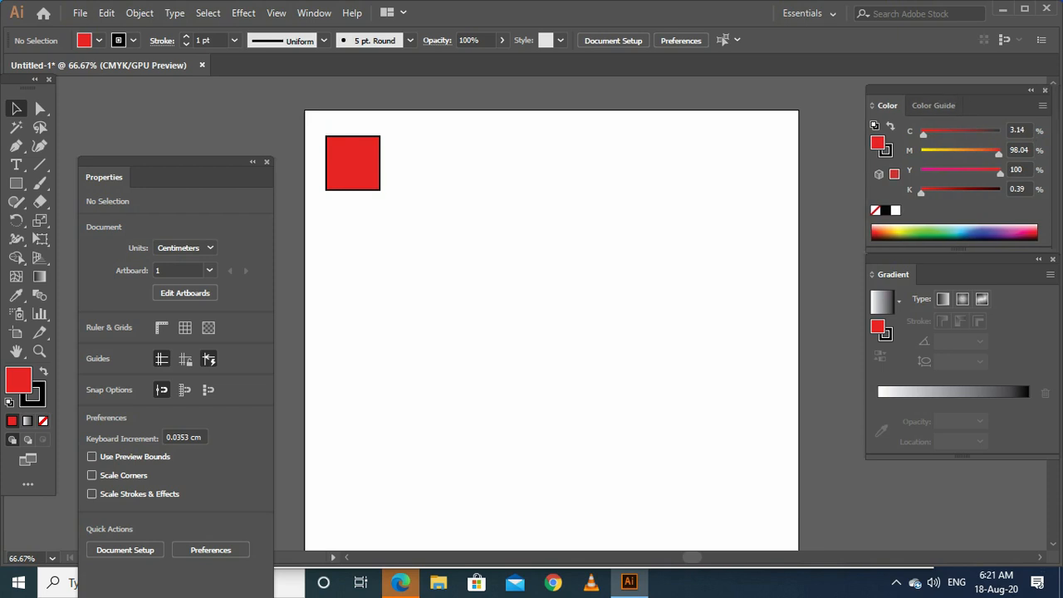
Step: Close the floating Color and Gradient panels
left_click_drag(980, 105, 866, 114)
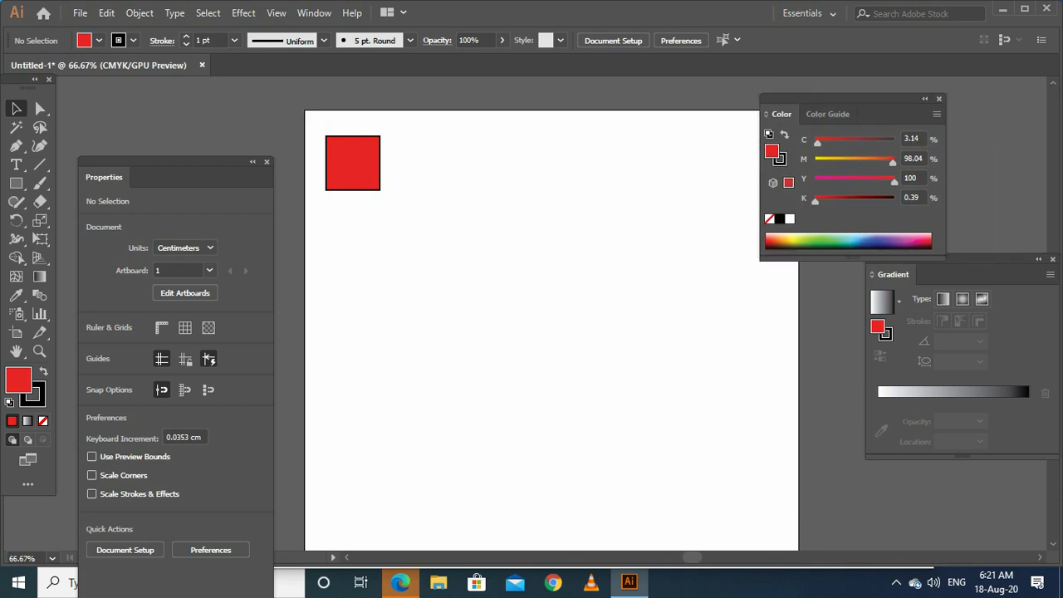
left_click(938, 99)
left_click(1052, 259)
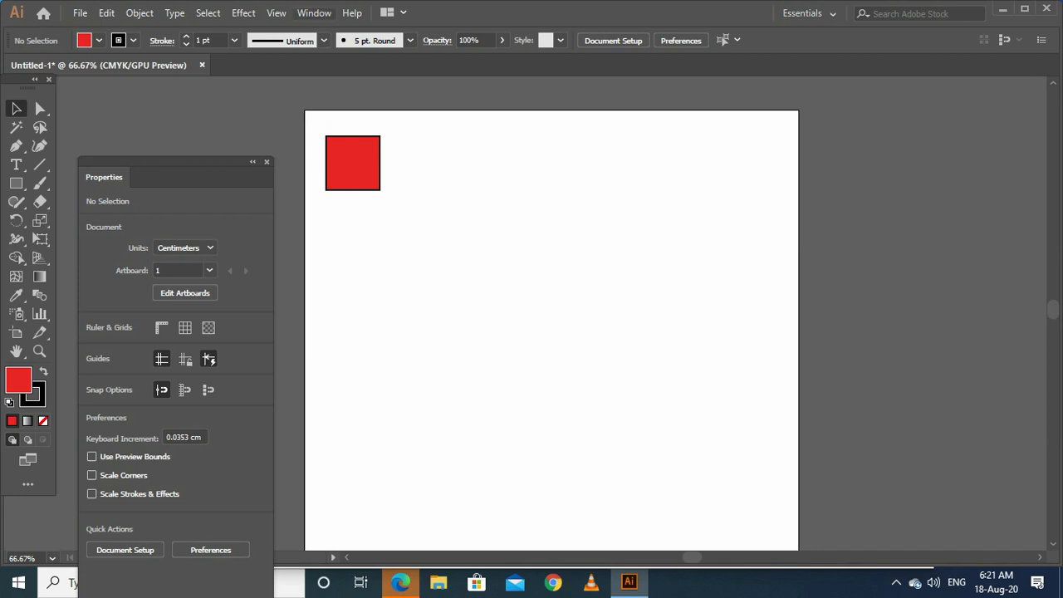
Step: Reopen the Color panel and move it off the artboard
left_click(313, 12)
key("Up")
key("Up")
key("Up")
key("Up")
key("Up")
key("Up")
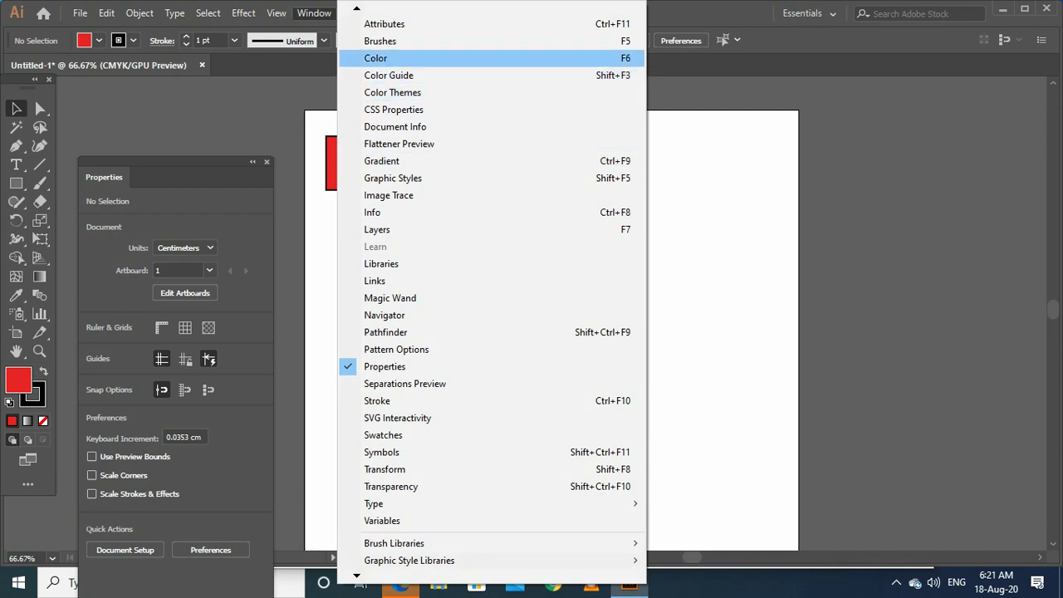
key("Return")
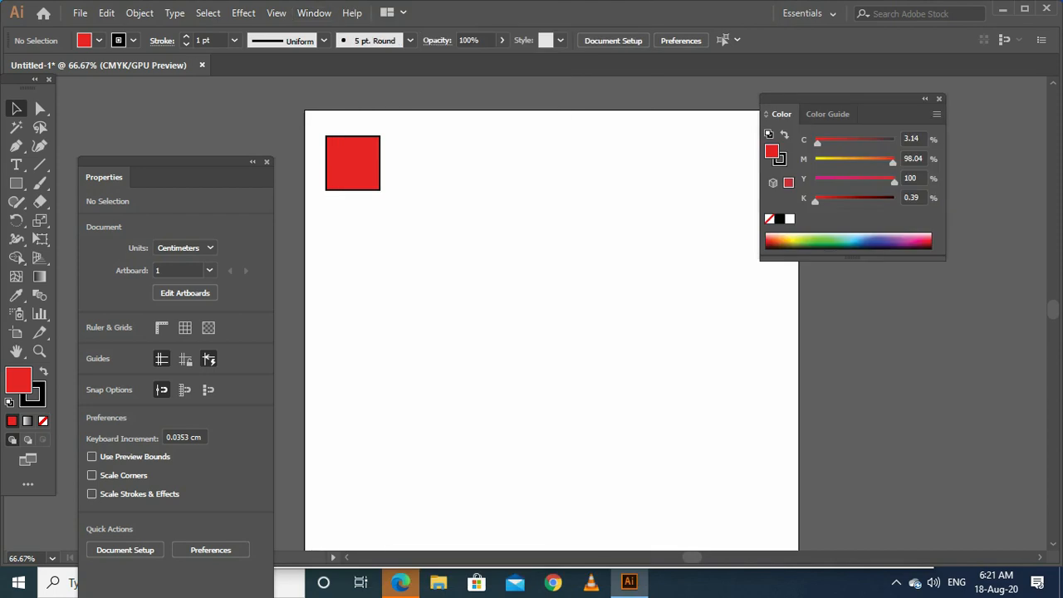
left_click_drag(846, 99, 961, 113)
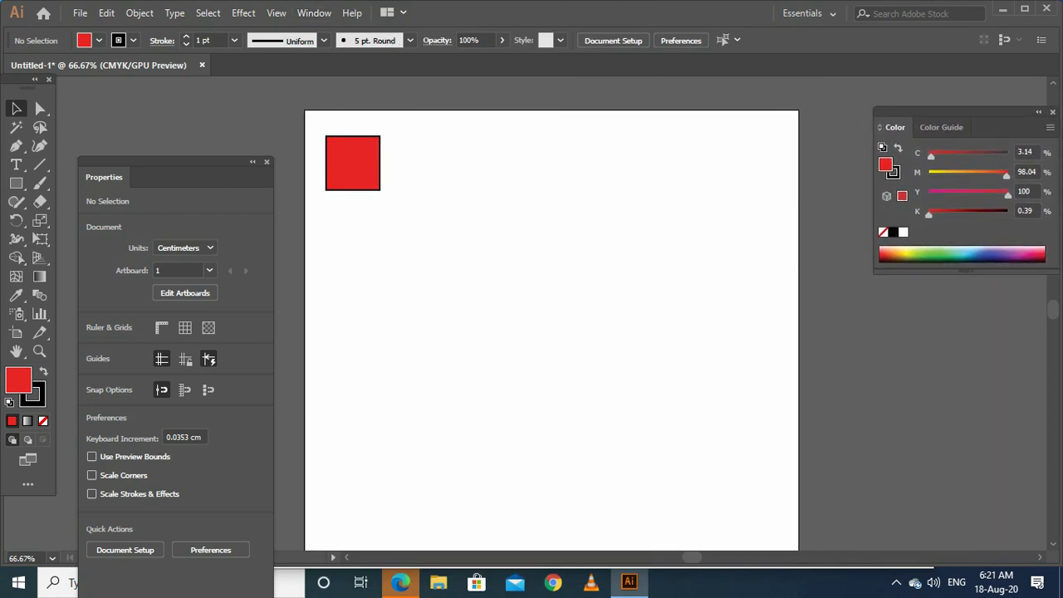
Step: Move the small square closer to the artboard's upper-left corner, to about X 1.6 cm, Y 1.7 cm
mouse_move(353, 163)
left_mouse_down()
mouse_move(484, 196)
mouse_move(520, 246)
mouse_move(341, 150)
left_mouse_up()
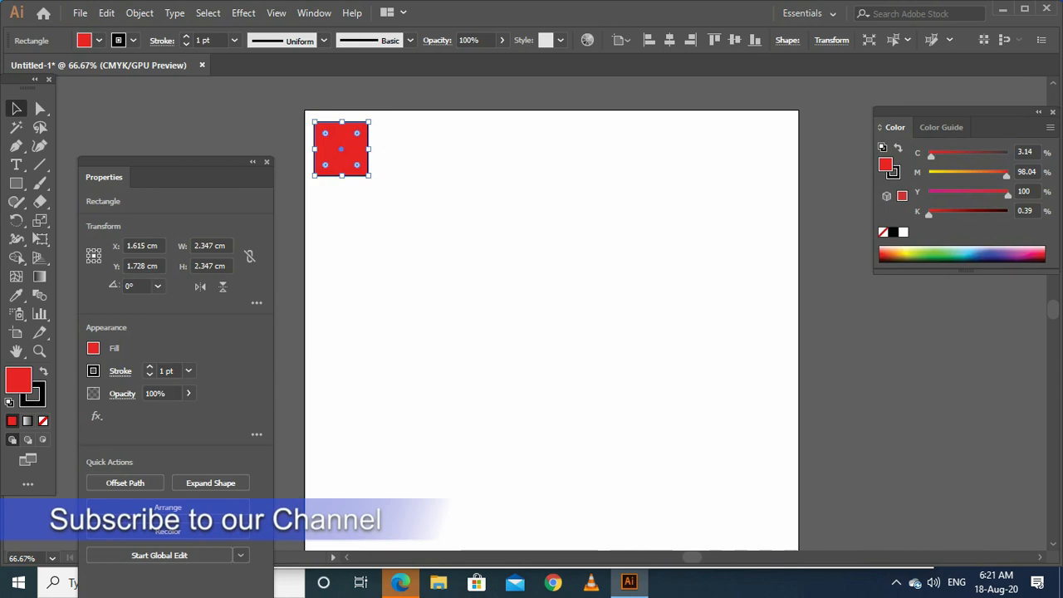
Step: Set the magenta of the red square's fill to 25% and remove its black stroke
left_click_drag(1006, 175, 947, 175)
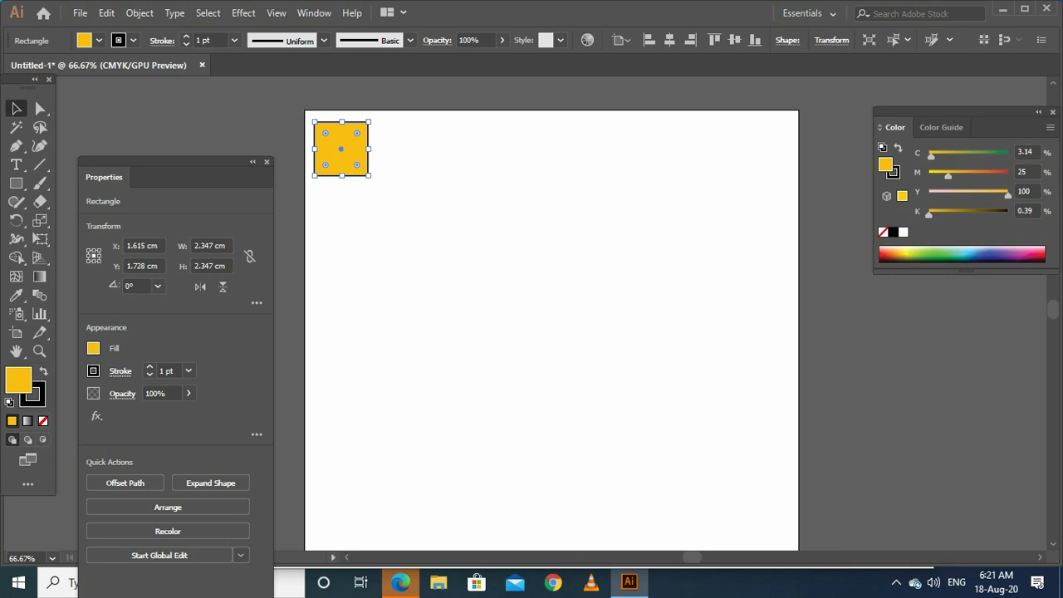
left_click_drag(357, 100, 394, 150)
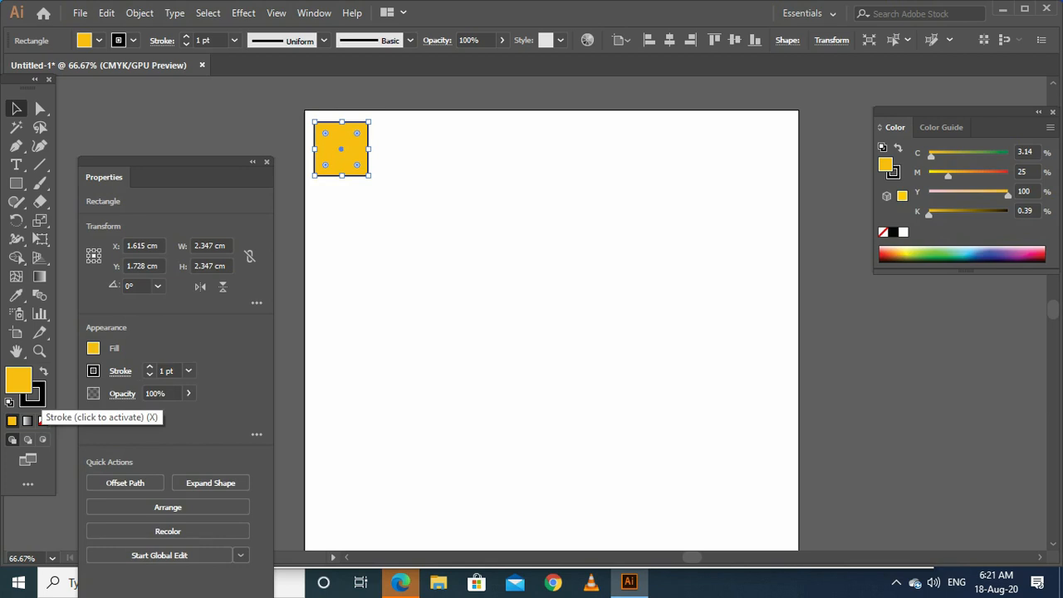
left_click(33, 397)
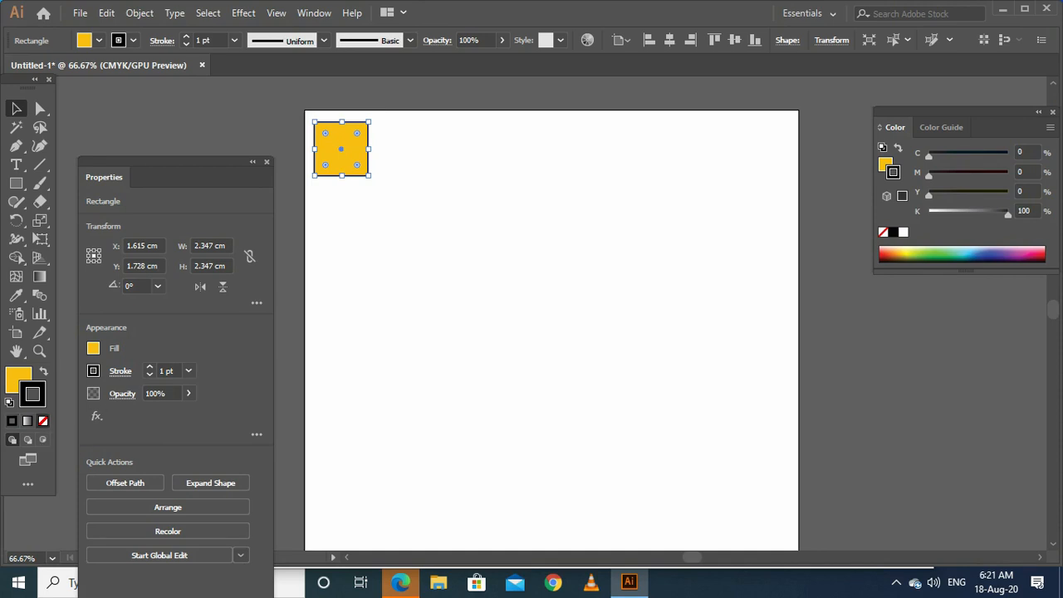
key("slash")
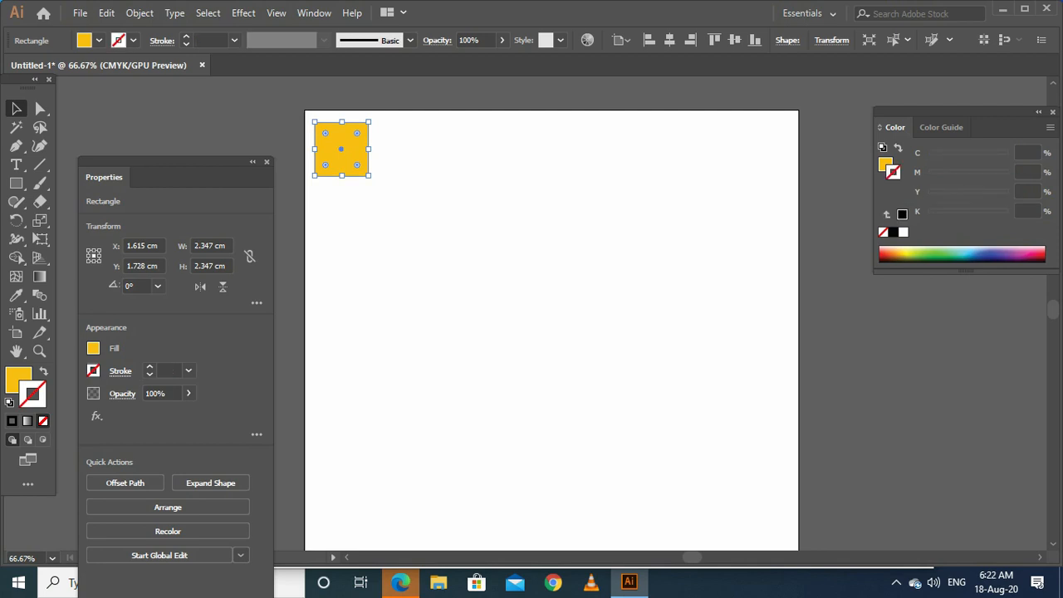
key("ctrl+shift+a")
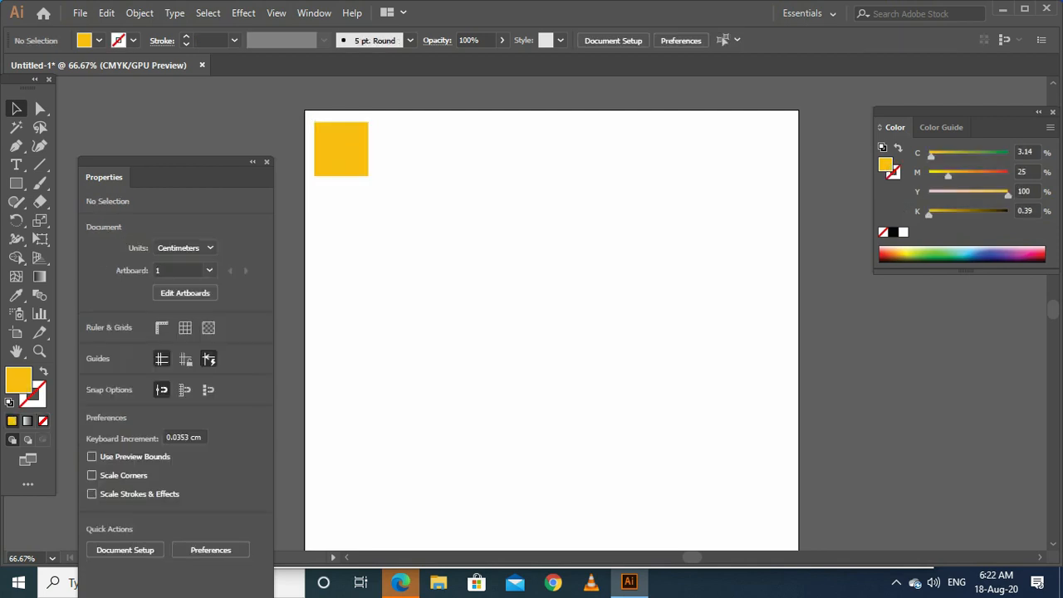
Step: Copy and paste the yellow square on the artboard, and delete the pasted copy
left_click(340, 148)
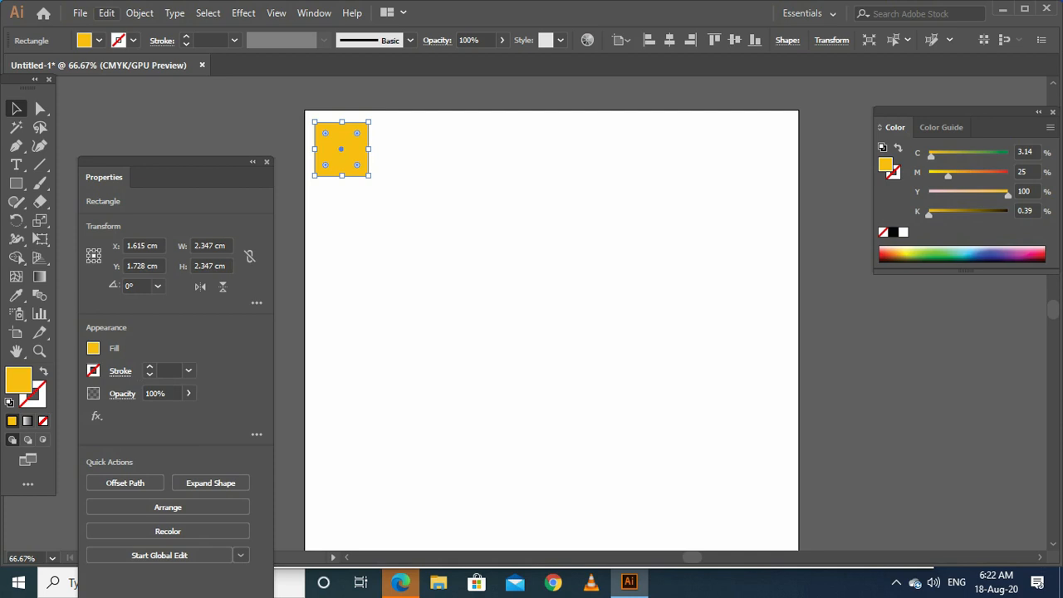
left_click(106, 13)
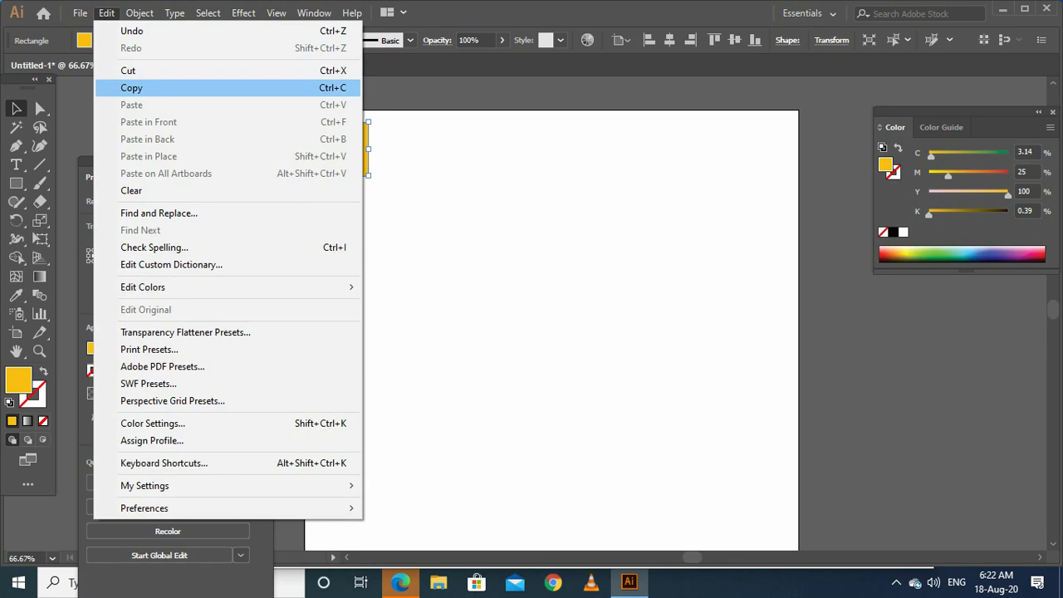
left_click(131, 87)
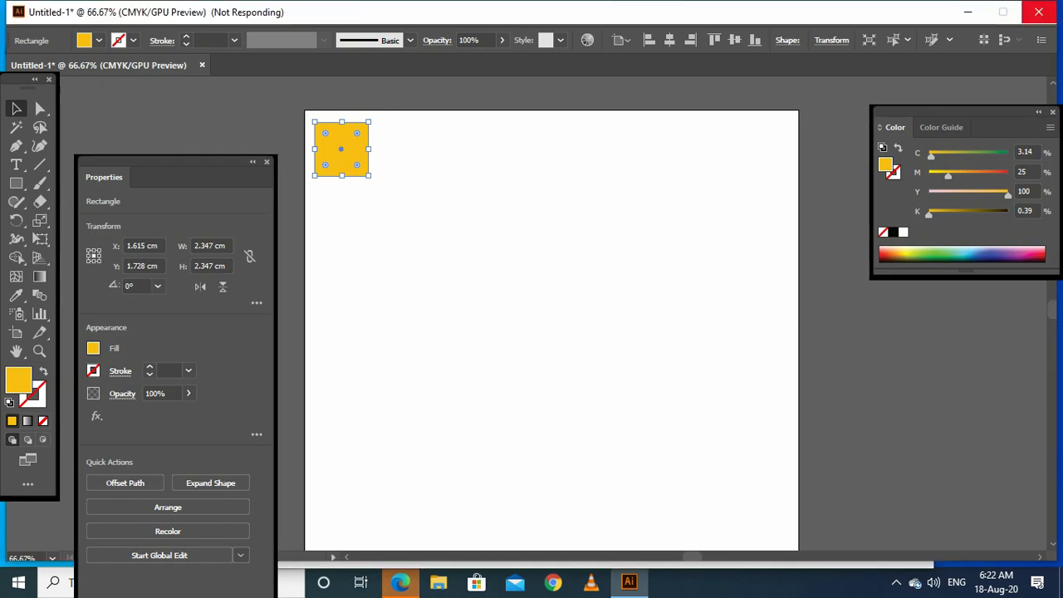
left_click(107, 12)
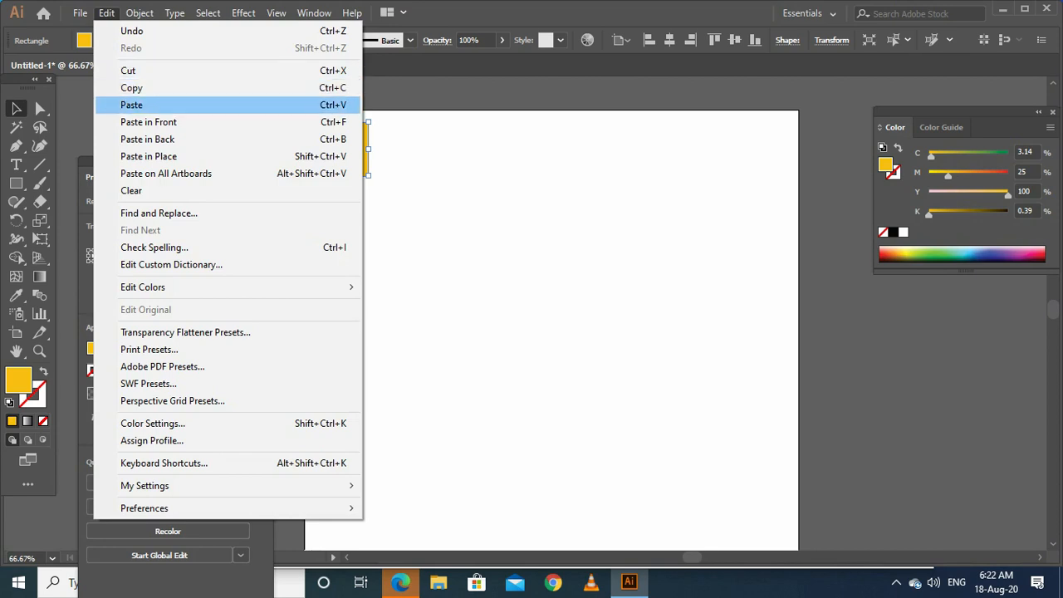
left_click(131, 105)
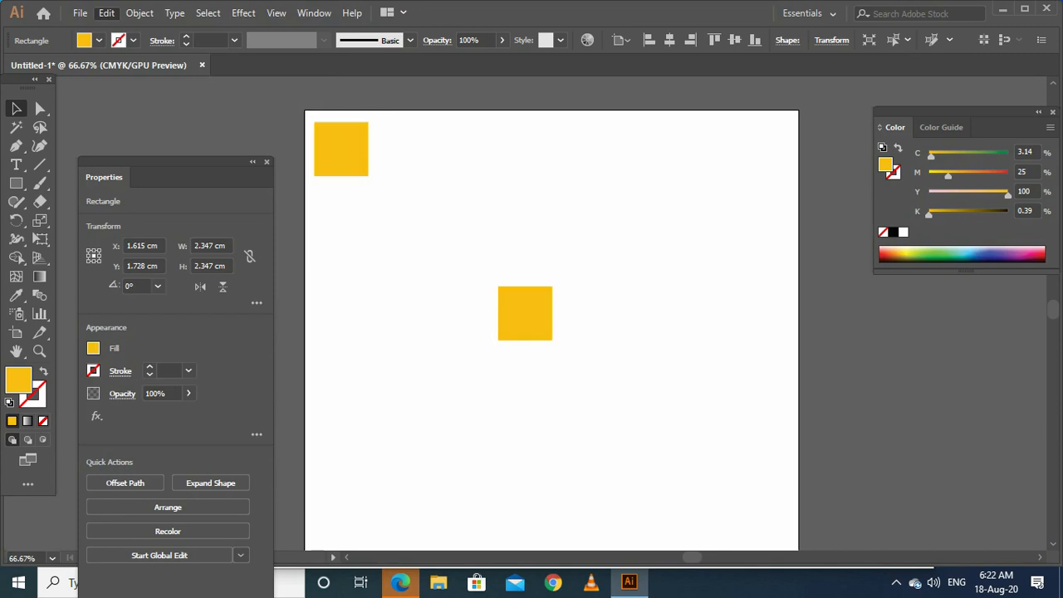
left_click_drag(548, 303, 532, 207)
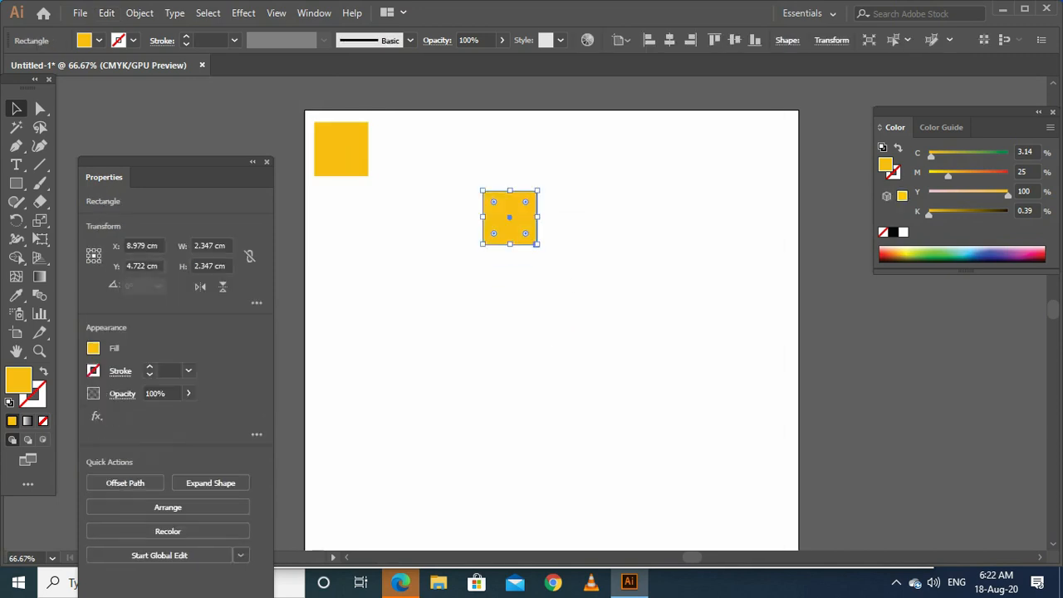
key("Delete")
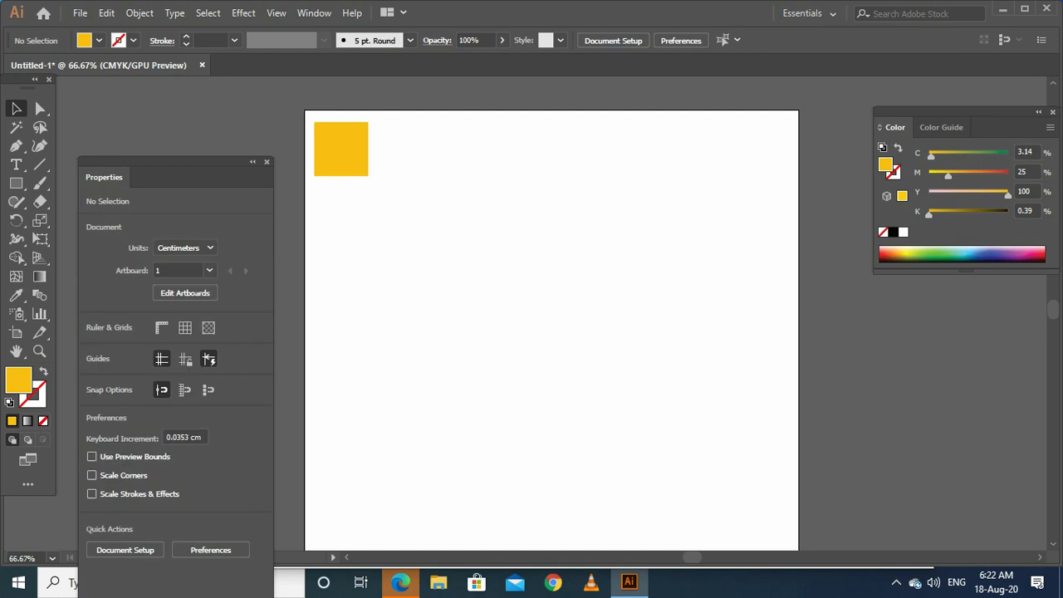
Step: Duplicate the yellow square repeatedly with the Selection tool, scattering six copies across the artboard's upper half
left_click(347, 139)
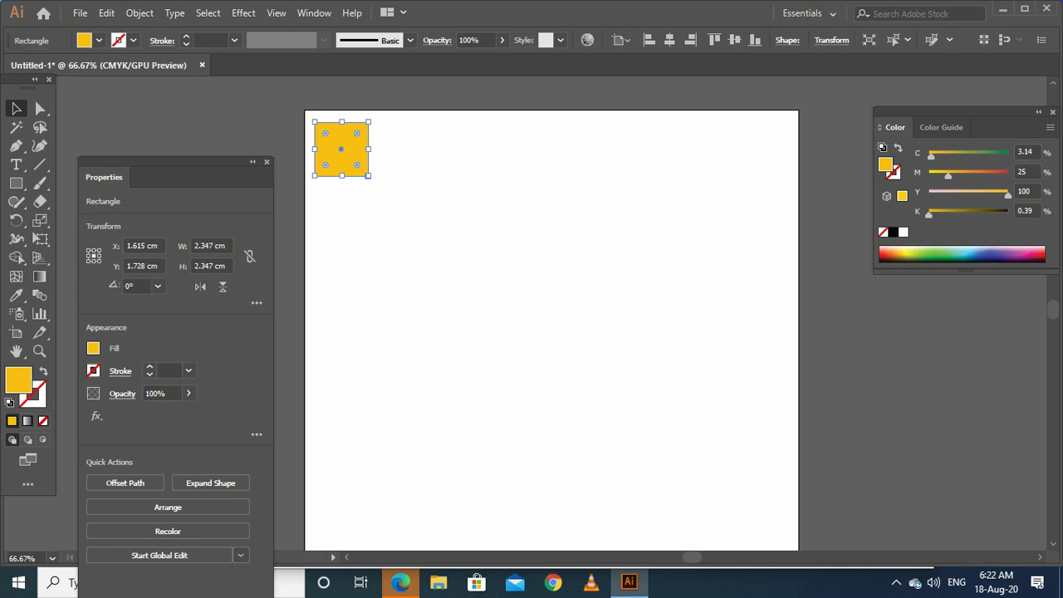
left_click_drag(353, 153, 591, 214)
key("alt+shift")
key("alt+shift")
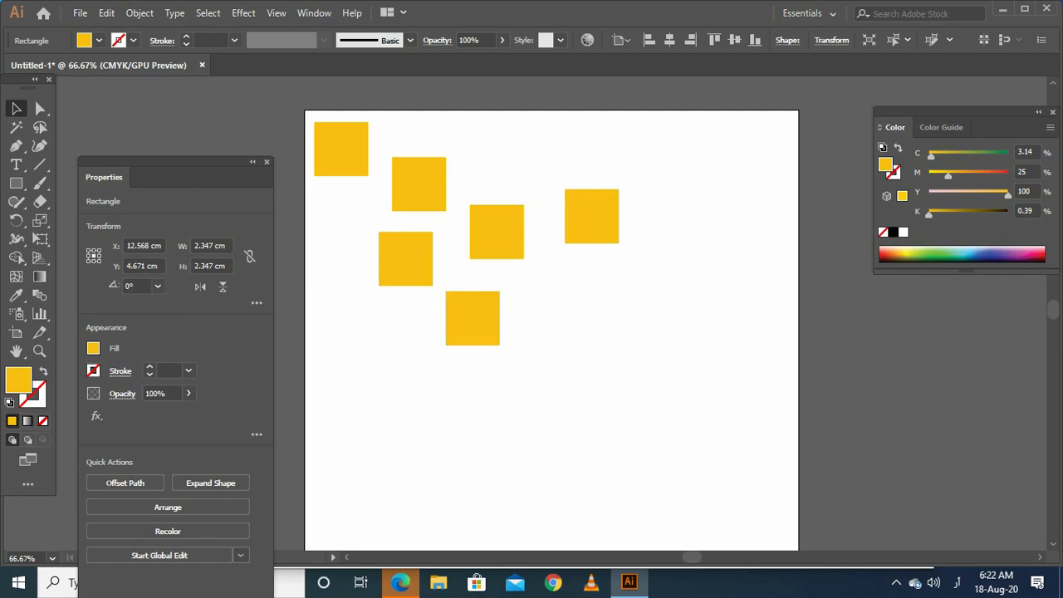
key("ctrl+shift+a")
left_click_drag(591, 215, 584, 291)
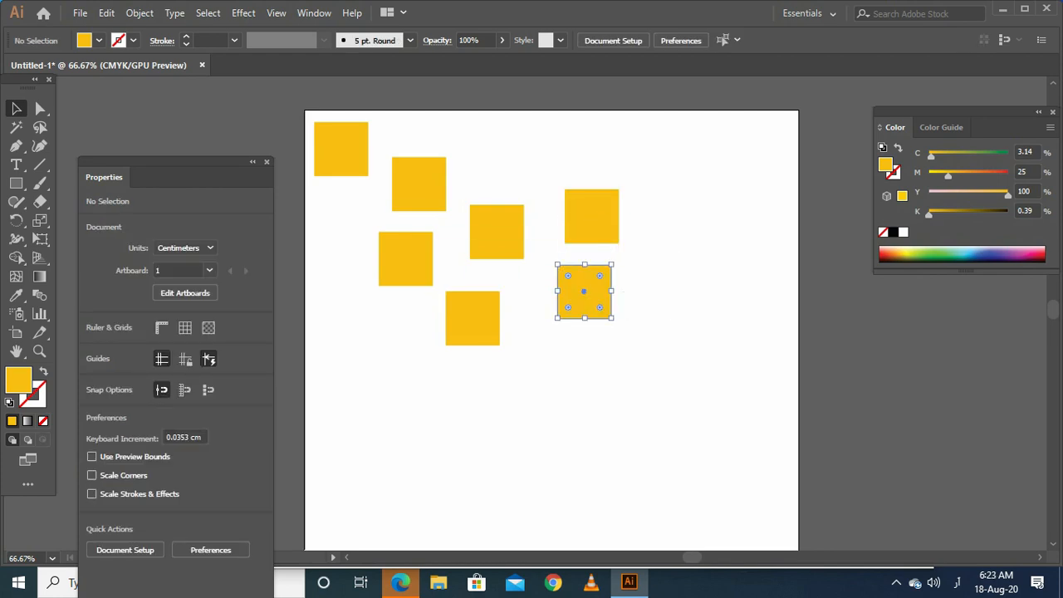
Step: Delete the six scattered copies, keeping only the original square in the artboard's upper-left corner
key("ctrl+shift+a")
left_click_drag(745, 131, 414, 368)
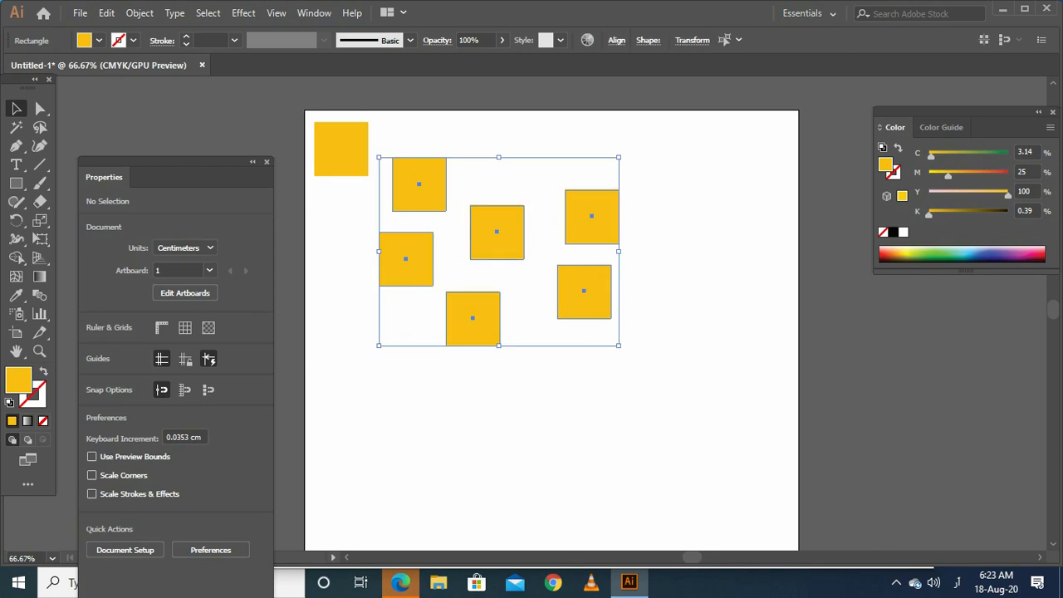
key("Delete")
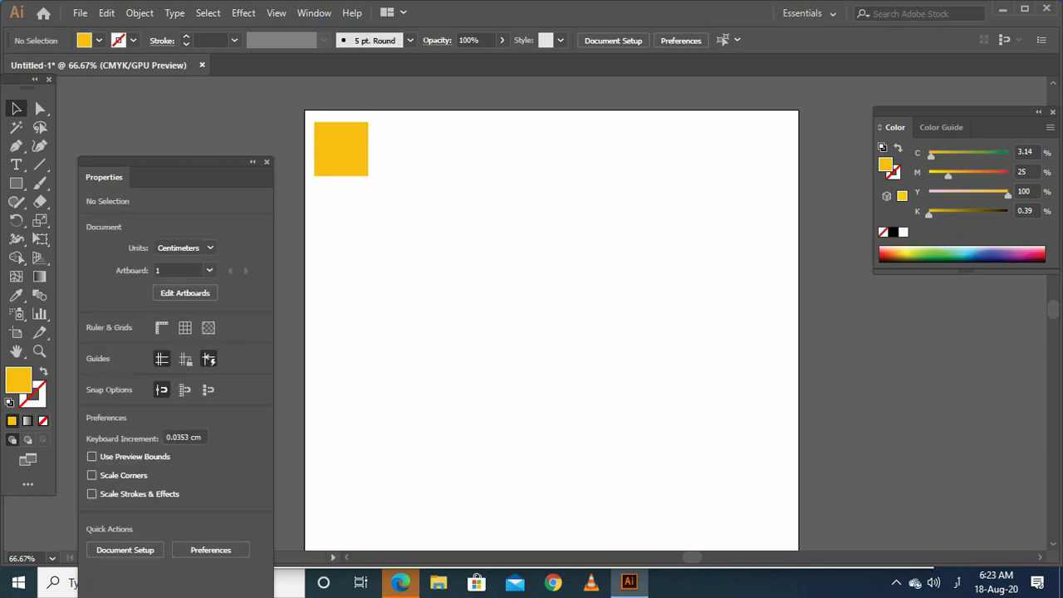
Step: Duplicate the square with constrained movement, placing two copies in line beside it, one directly below the last, and one diagonally beyond
left_click_drag(444, 111, 350, 259)
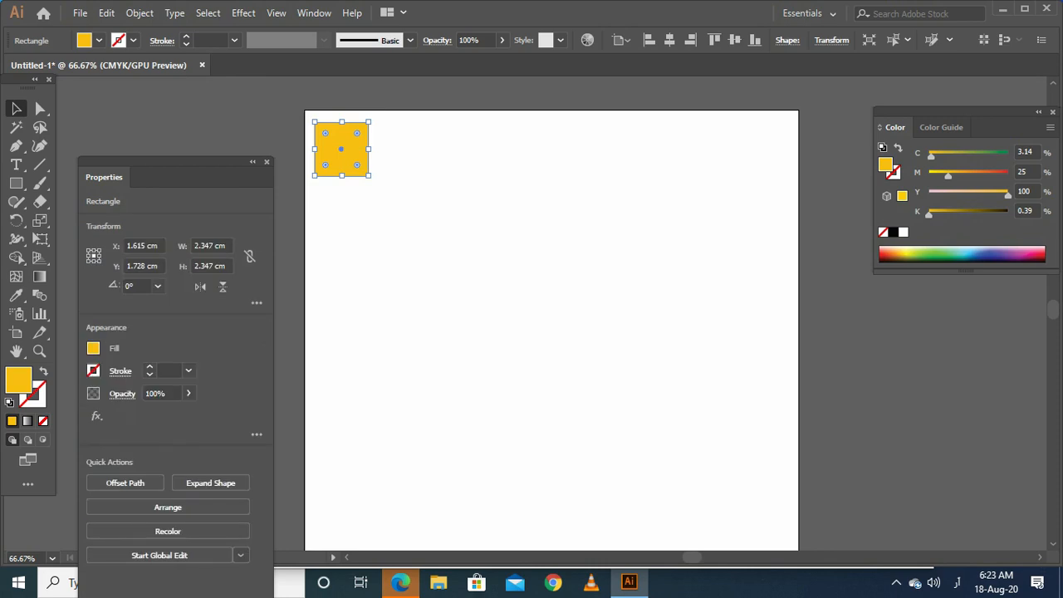
left_click_drag(341, 148, 410, 148)
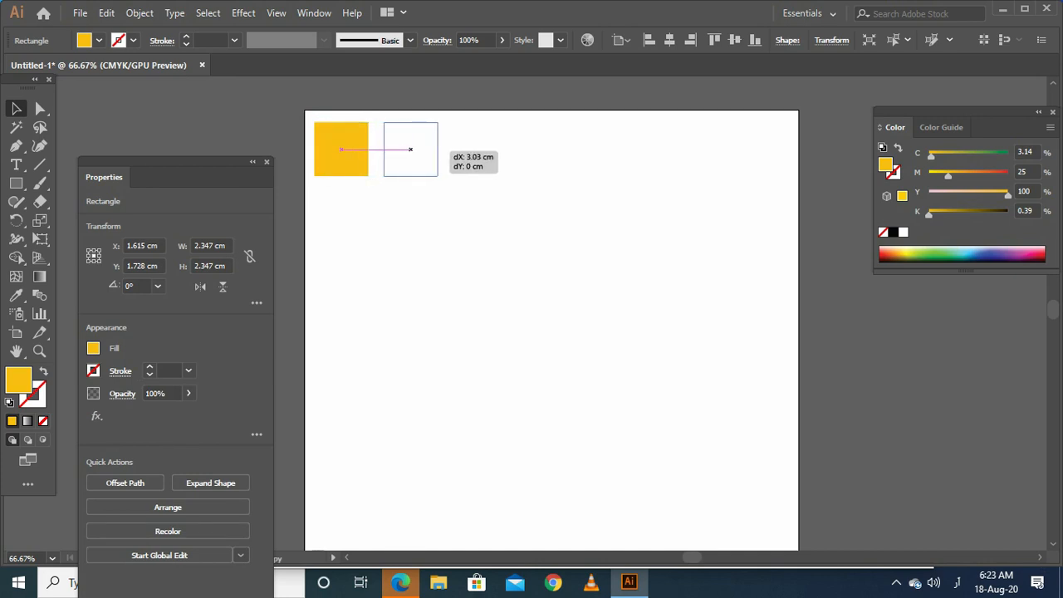
mouse_move(410, 148)
left_mouse_down()
mouse_move(481, 147)
mouse_move(489, 242)
mouse_move(632, 385)
mouse_move(543, 296)
left_mouse_up()
key("ctrl+shift+a")
key("ctrl+shift+a")
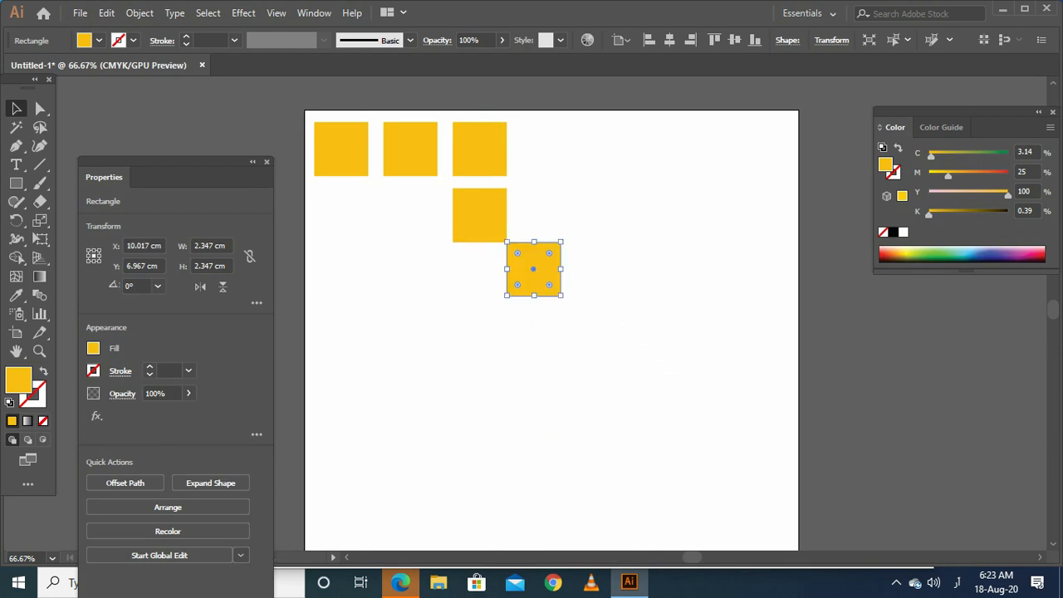
Step: Delete the four constrained copies, keeping the original square
left_click_drag(652, 130, 390, 353)
key("Delete")
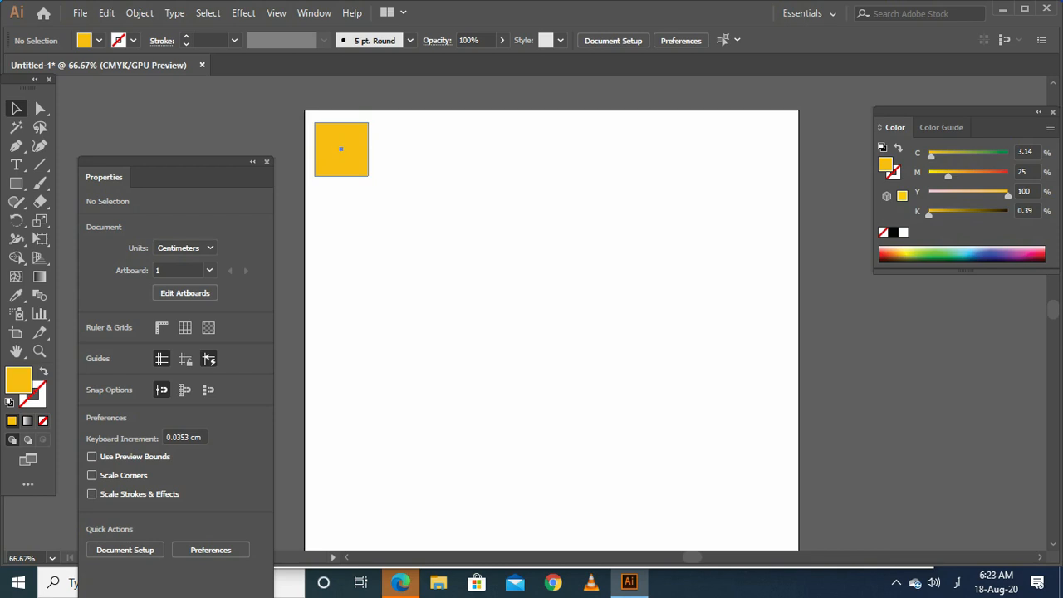
Step: Duplicate the square horizontally to about X 4.2 cm and repeat the transformation six times to form a row of eight squares
left_click_drag(316, 150, 399, 149)
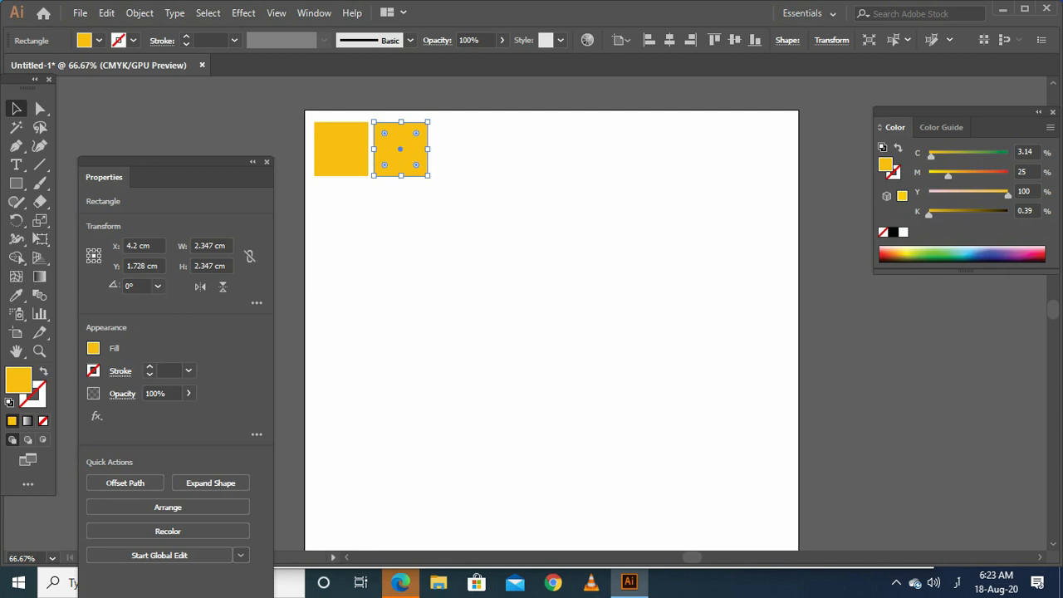
key("ctrl+shift+b")
key("ctrl+d")
key("ctrl+d")
key("ctrl+d")
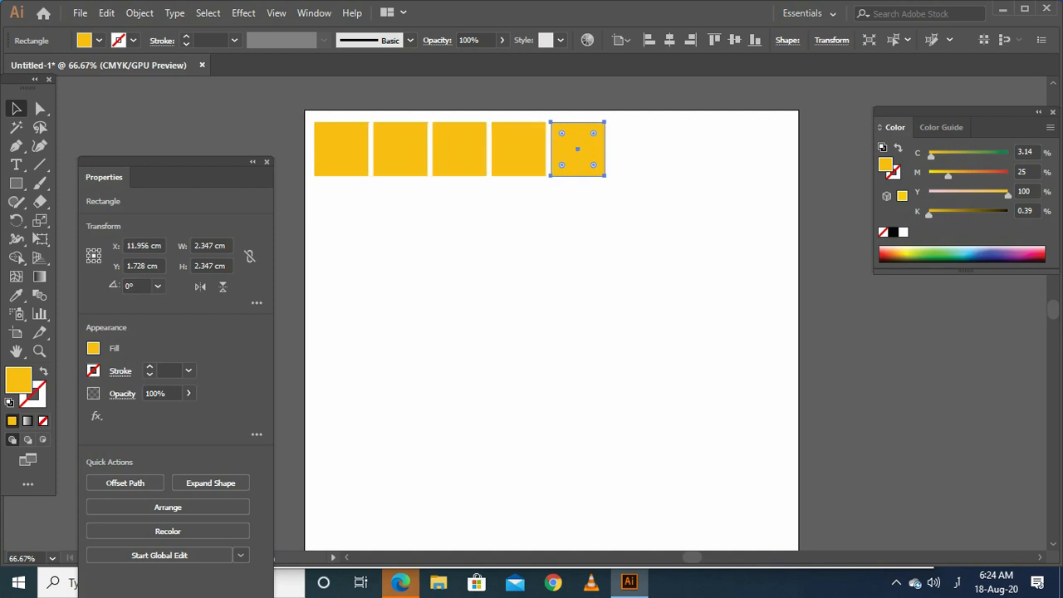
key("ctrl+d")
key("ctrl+d")
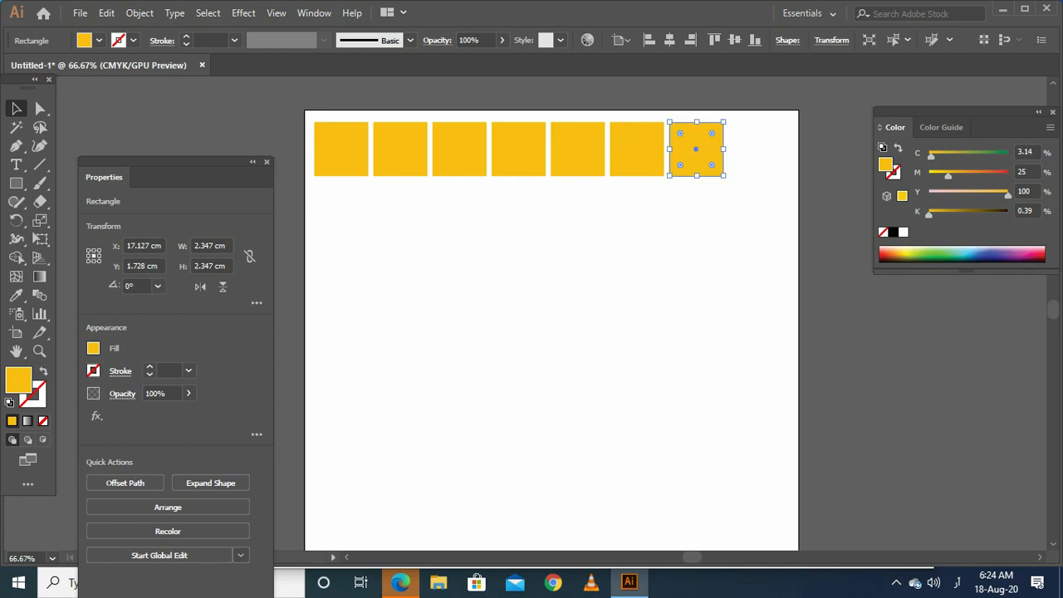
key("ctrl+d")
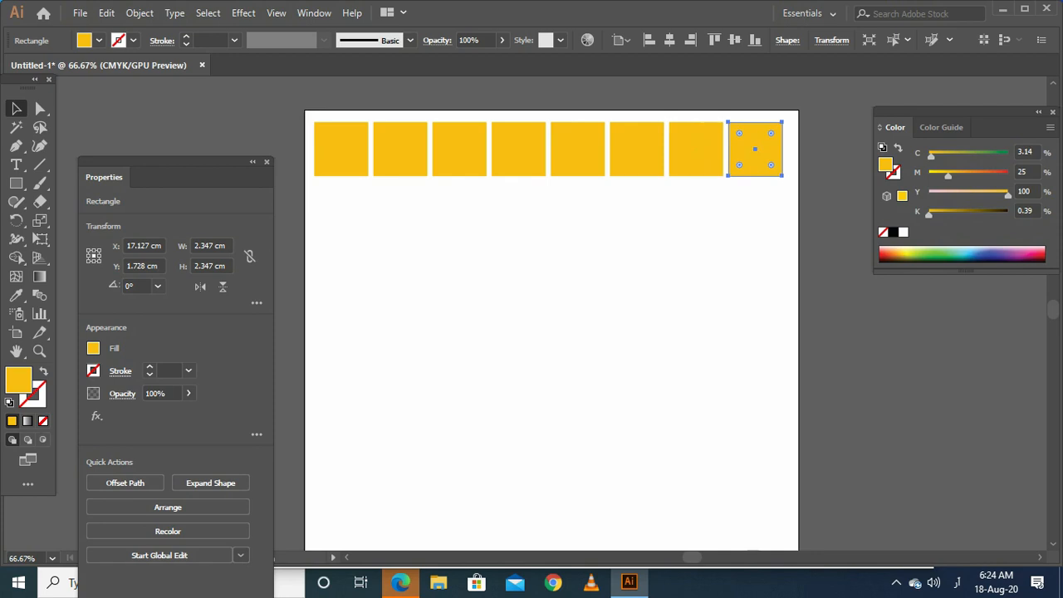
Step: Duplicate the whole row of eight squares diagonally below itself, to about X 11.6 cm, Y 4.3 cm
left_click_drag(817, 101, 332, 214)
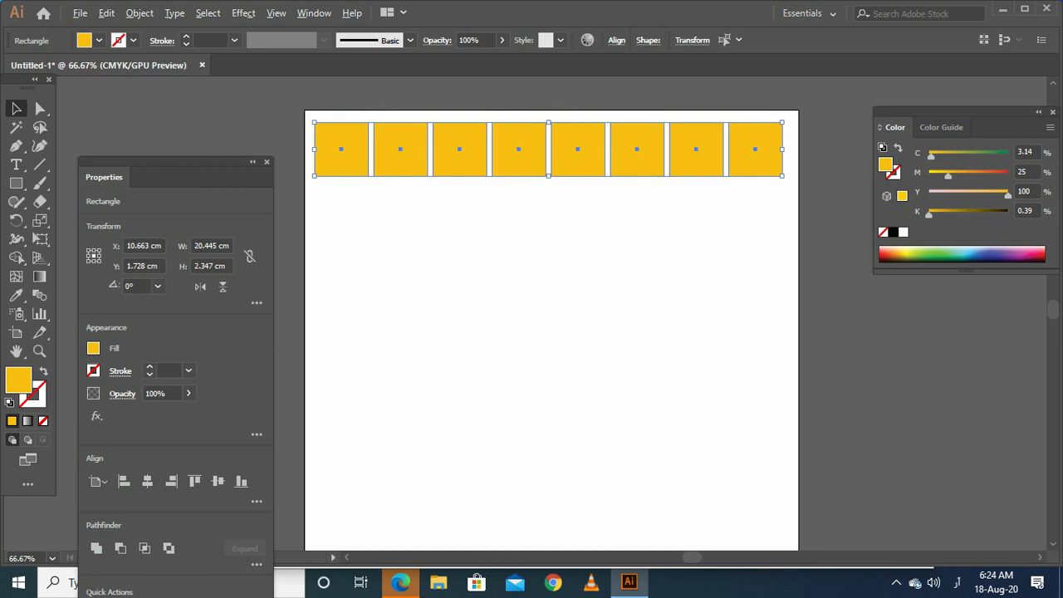
left_click_drag(547, 148, 568, 208)
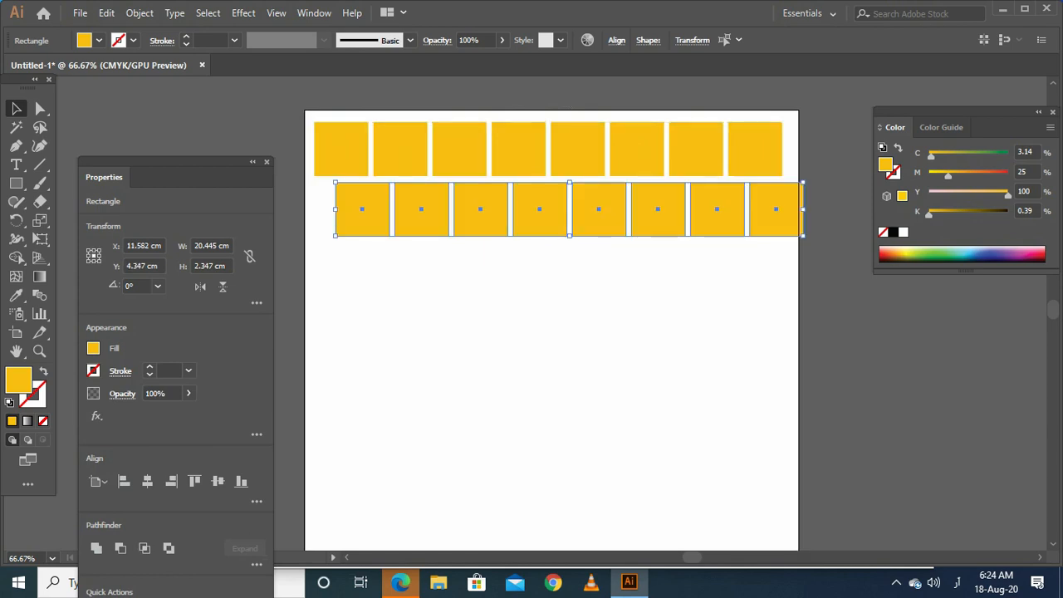
key("ctrl")
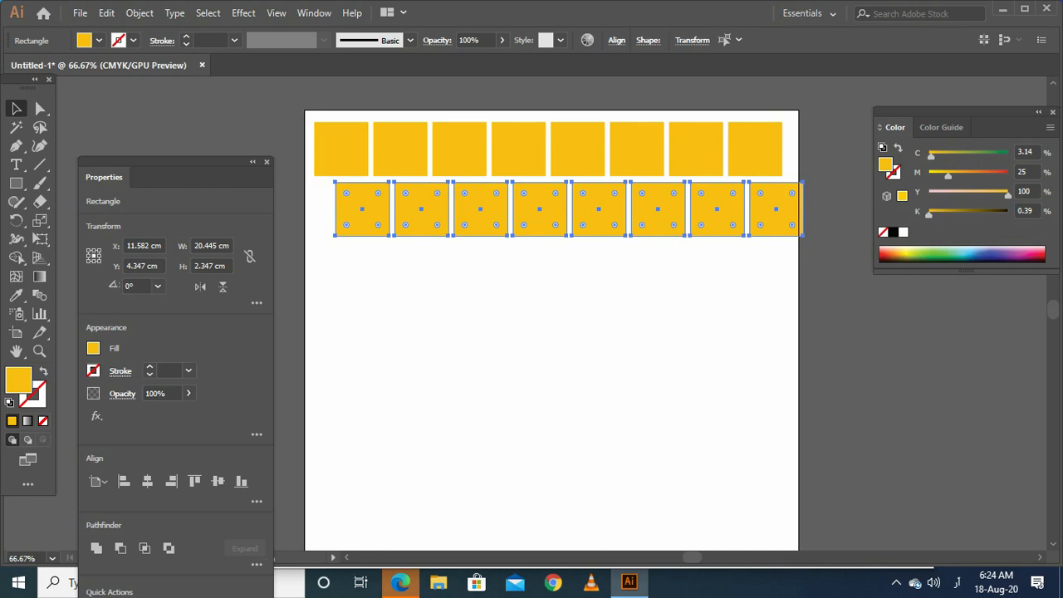
Step: Repeat the offset row duplication down the artboard until there are nine staggered rows
key("ctrl+d")
key("ctrl+d")
key("ctrl+d")
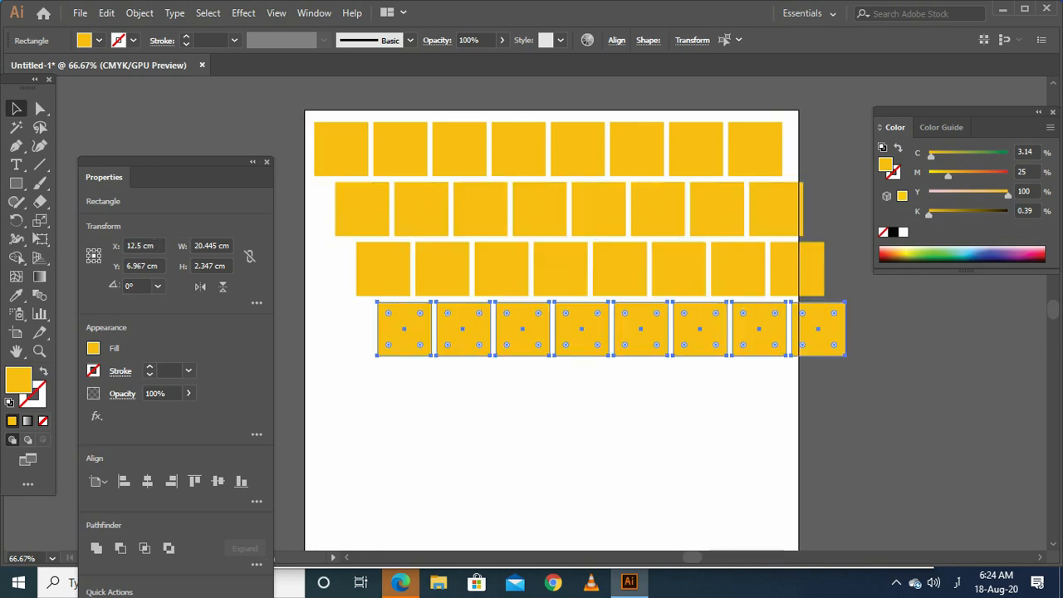
key("ctrl+d")
key("ctrl+d")
key("ctrl+d")
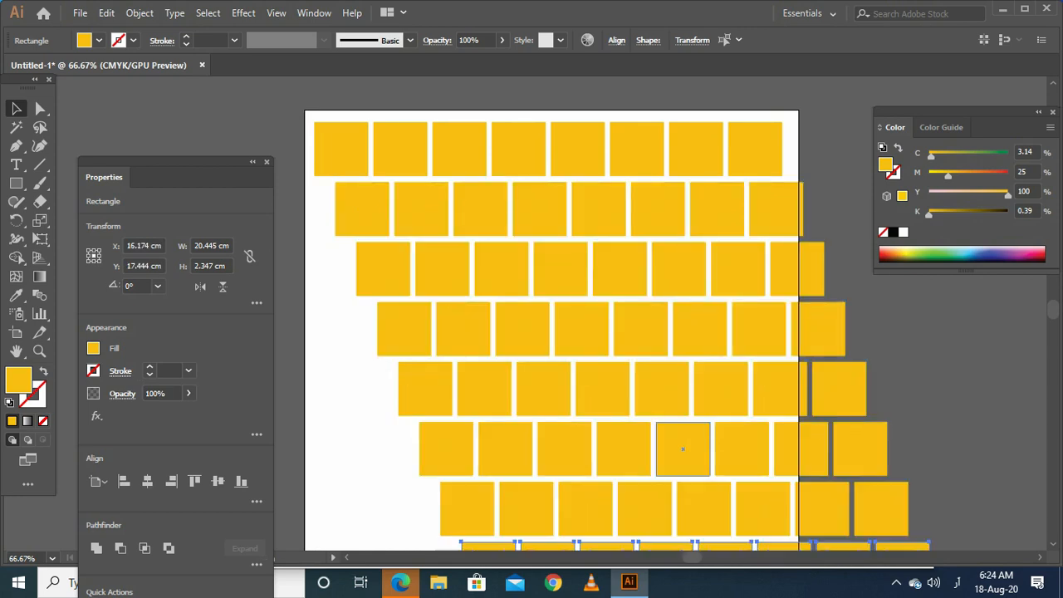
Step: Delete the seven lower rows of squares, keeping only the first two rows
scroll(660, 415, "down", 2)
left_click_drag(844, 432, 704, 315)
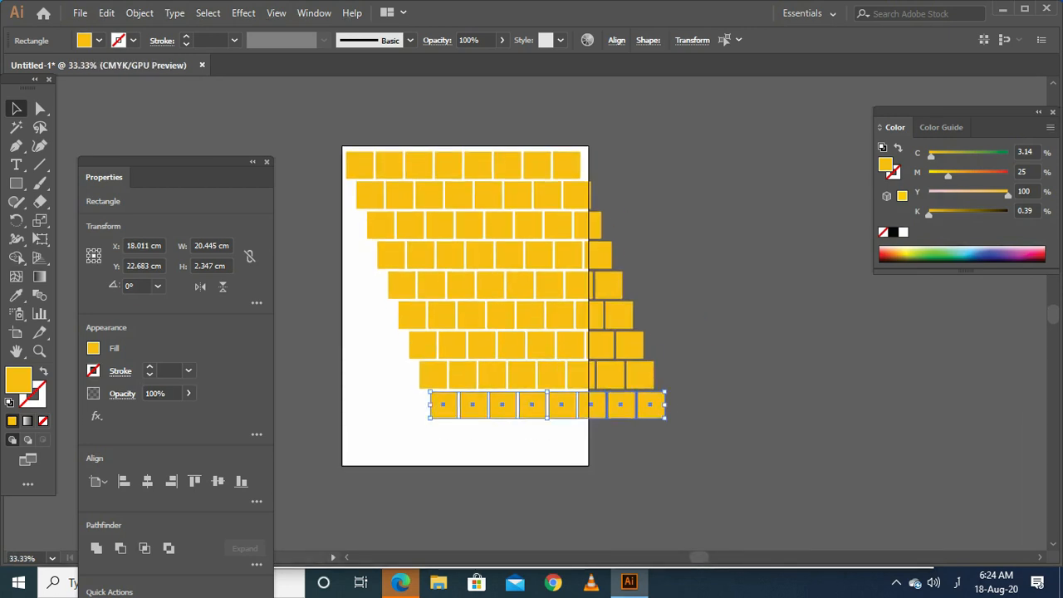
left_click_drag(376, 450, 567, 422)
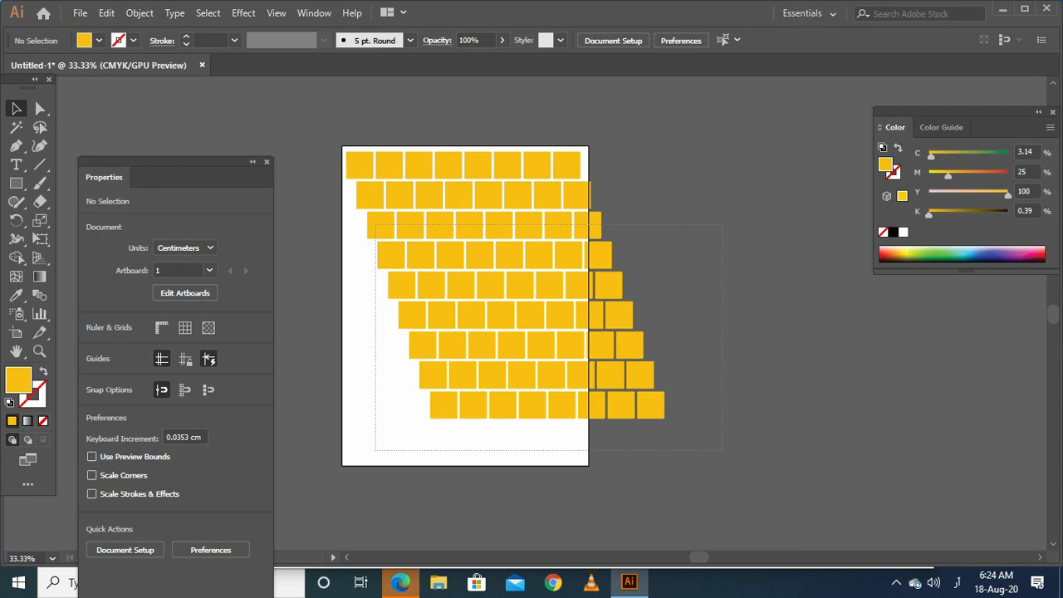
left_click_drag(723, 224, 723, 224)
key("Delete")
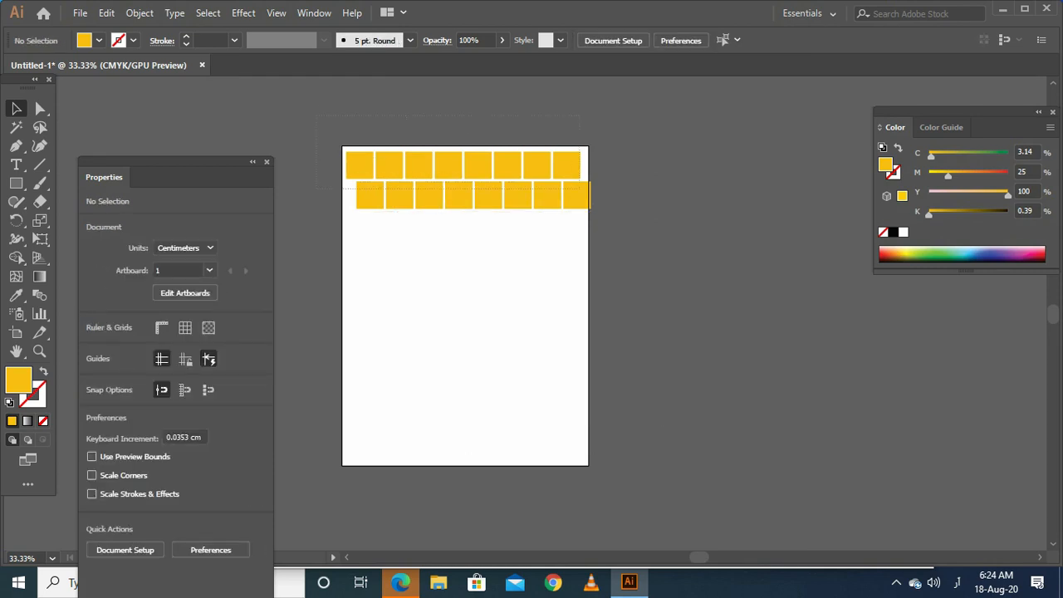
Step: Duplicate the two staggered rows together straight down, to about X 11.1 cm, Y 8.3 cm
left_click_drag(574, 188, 581, 212)
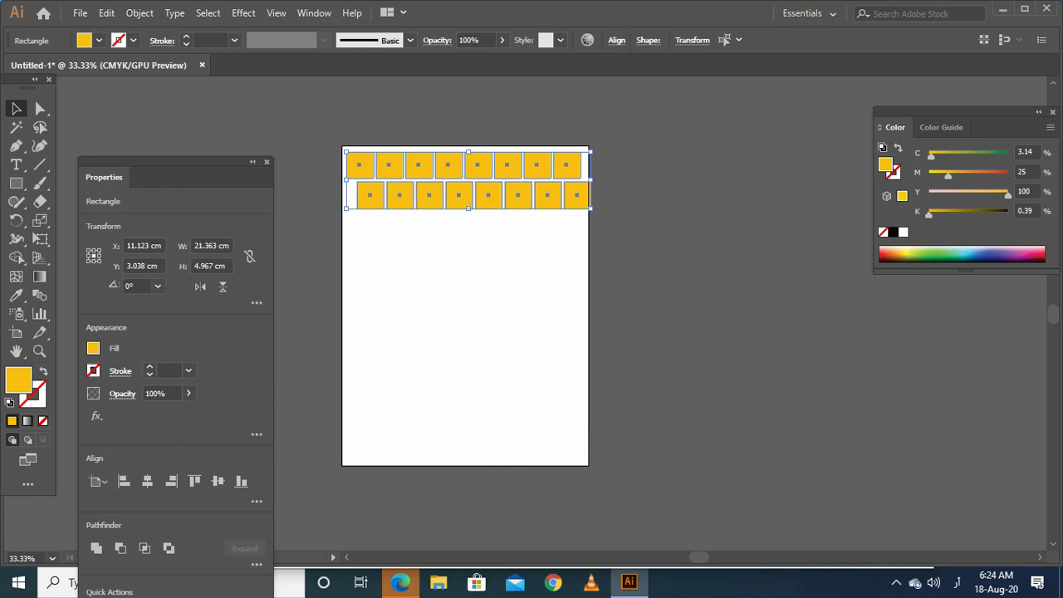
left_click_drag(488, 189, 488, 249)
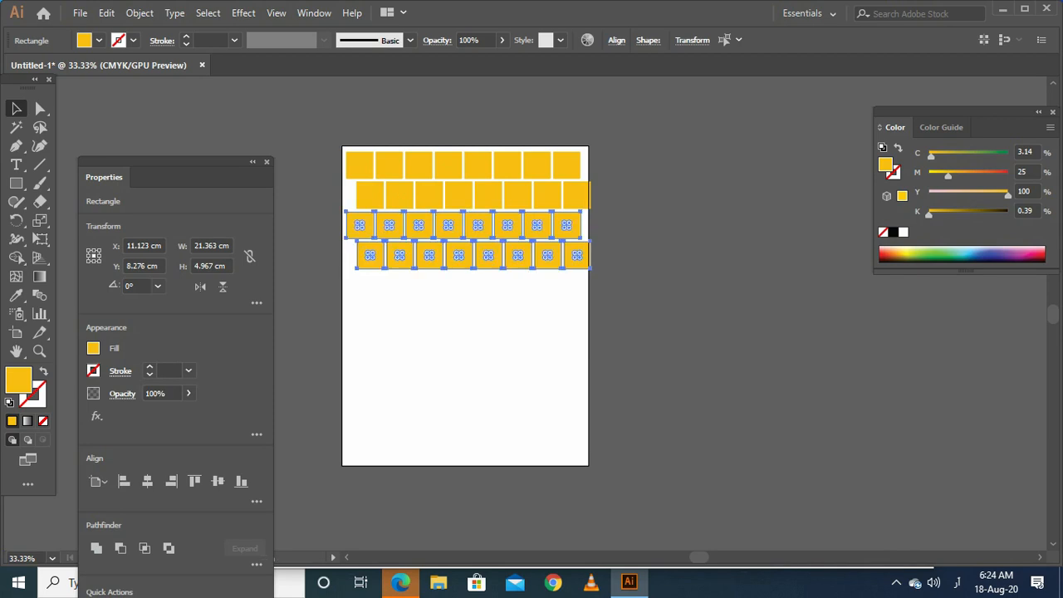
Step: Repeat the two-row duplication down the artboard until there are ten staggered rows of squares, and clear the selection
key("ctrl+d")
key("ctrl+d")
key("ctrl+d")
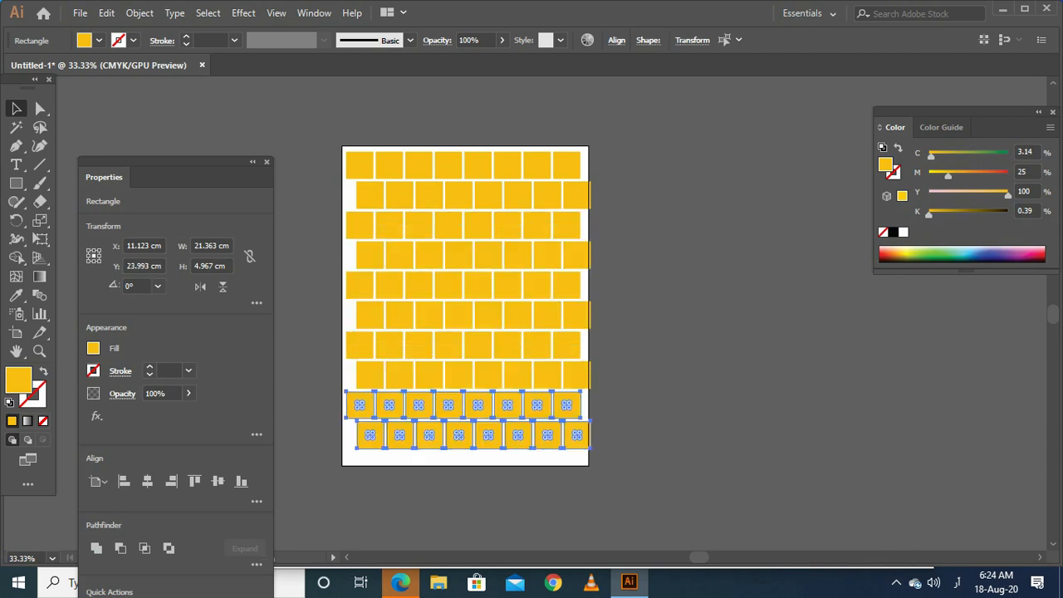
key("ctrl+shift+a")
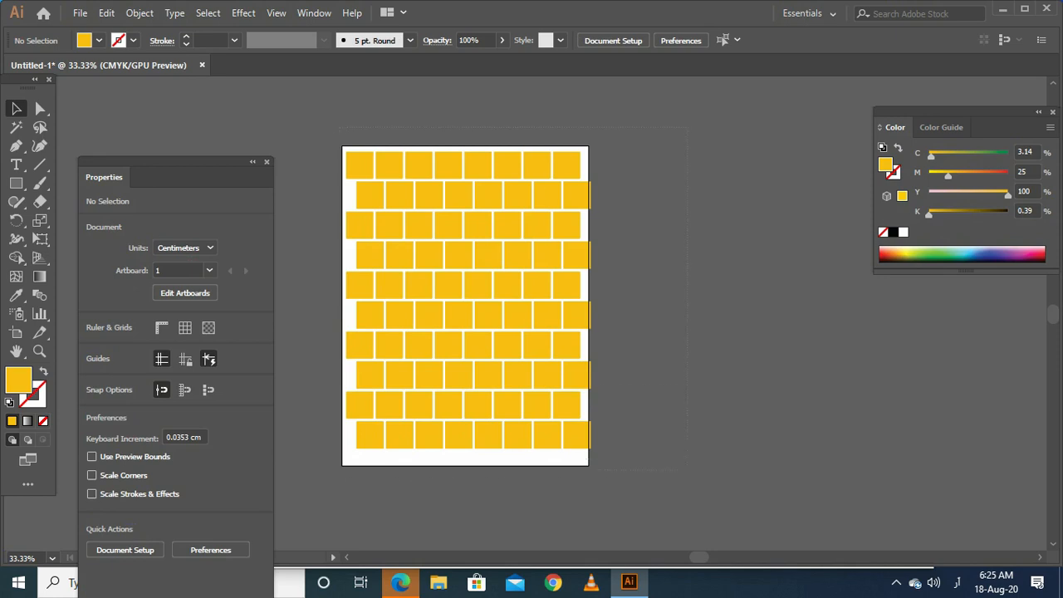
Step: Delete all ten rows of squares from the artboard
key("ctrl+a")
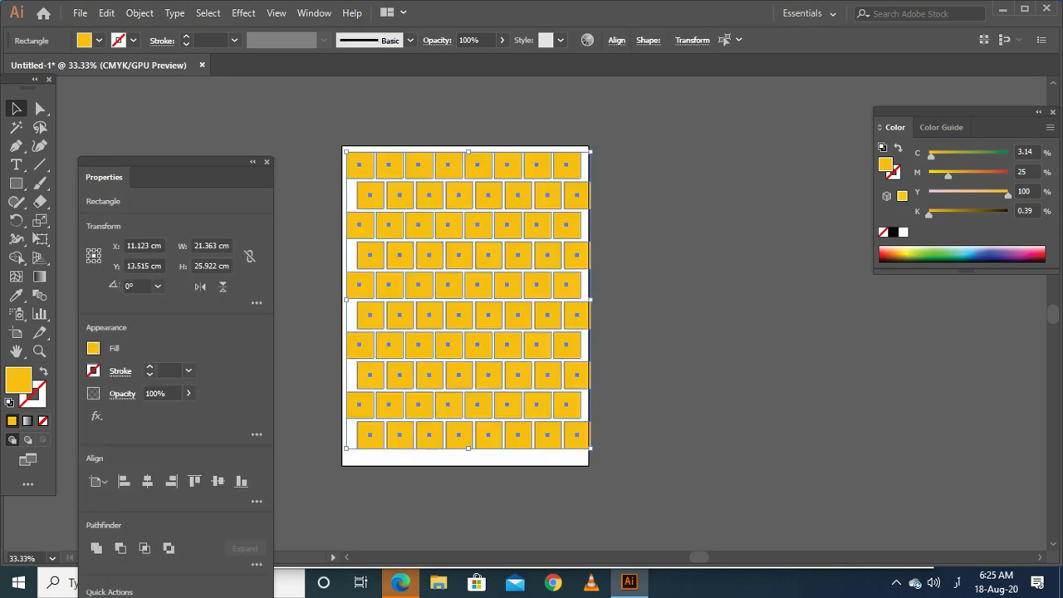
key("Delete")
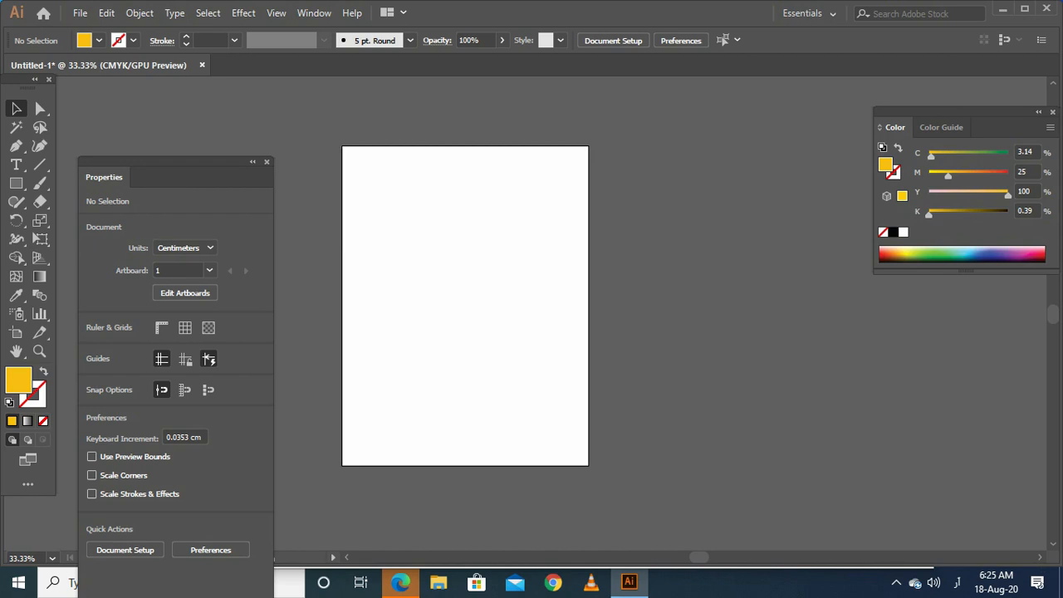
Step: Close the Untitled-1 document without saving changes, and cancel the file-opening dialog
key("ctrl+w")
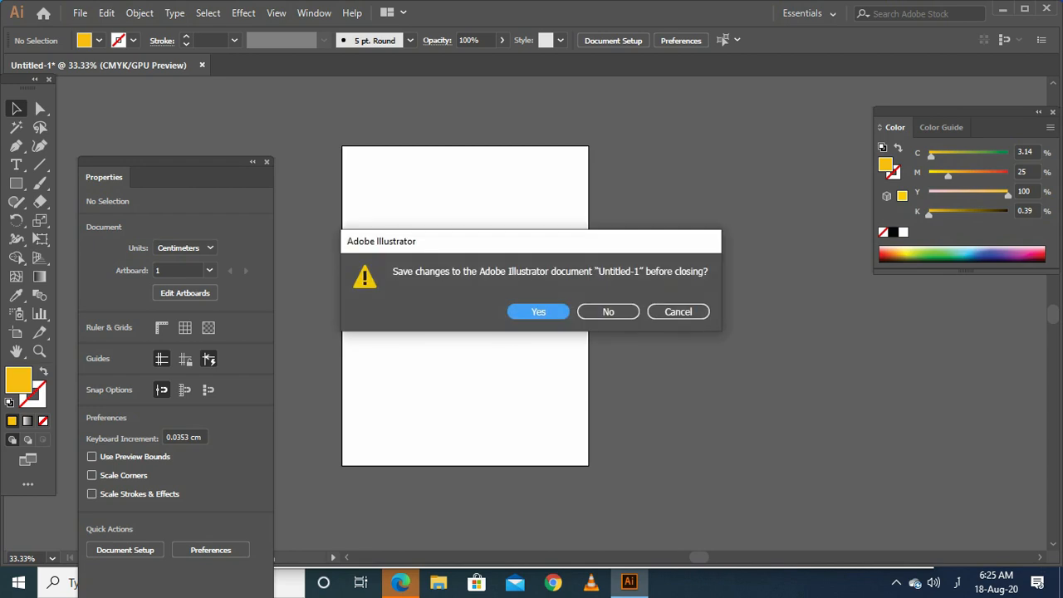
key("Tab")
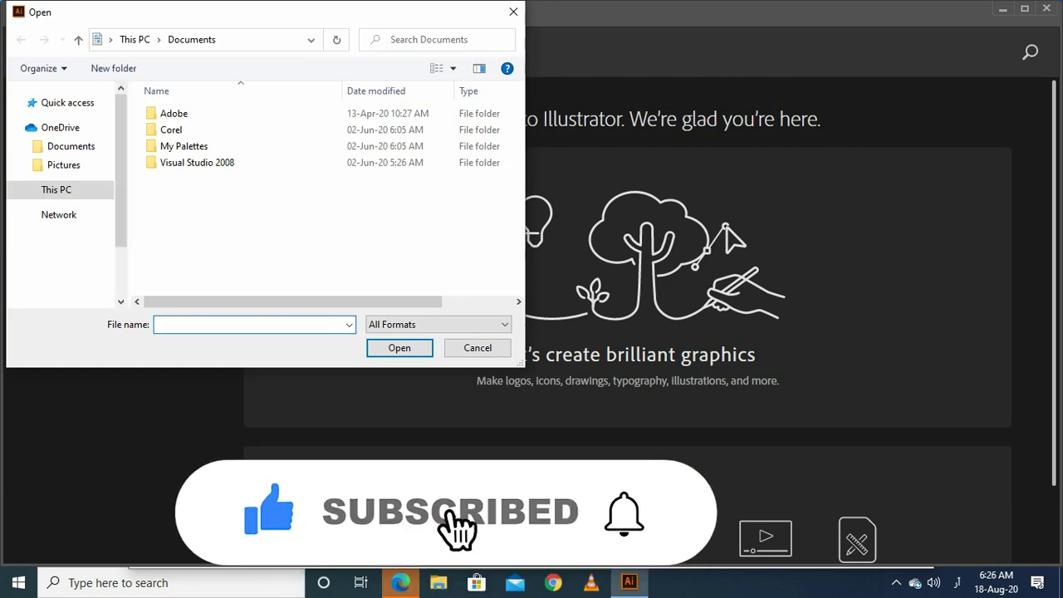
key("Escape")
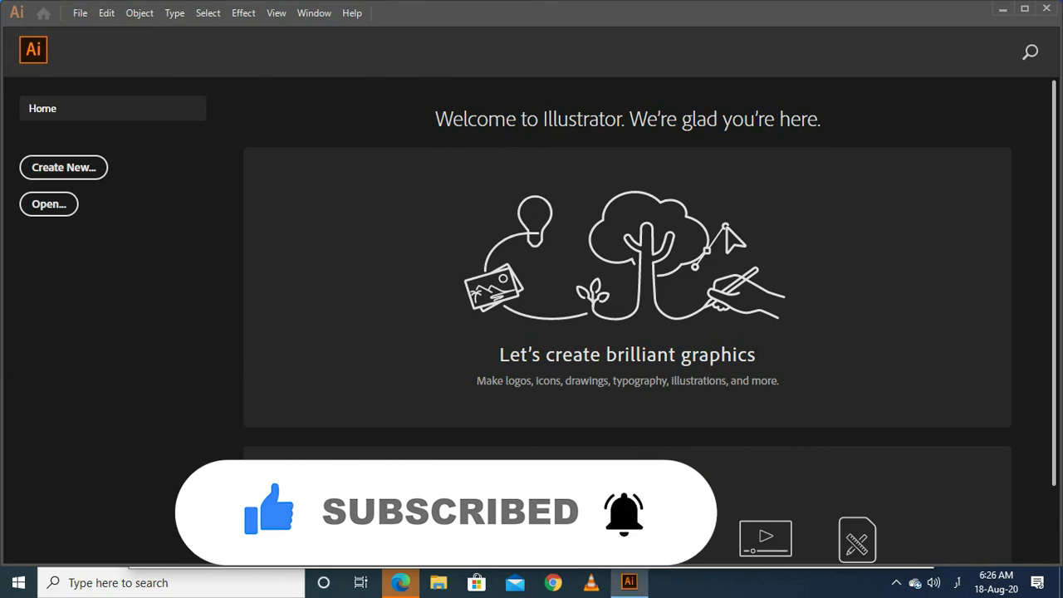